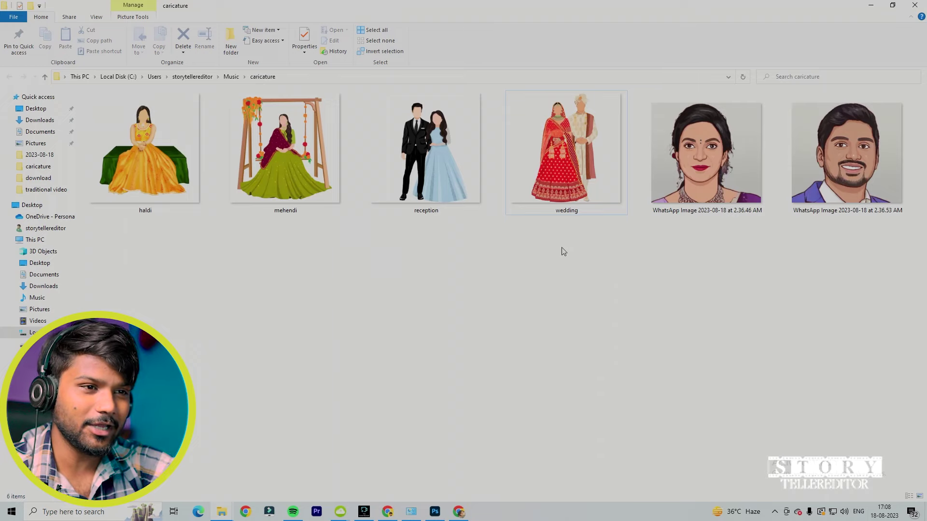
# Place the wedding image from the caricature folder into the blank Untitled-2 document in Photoshop at 100% scale.
pyautogui.click(387, 394)
pyautogui.moveTo(853, 288); pyautogui.dragTo(683, 192)
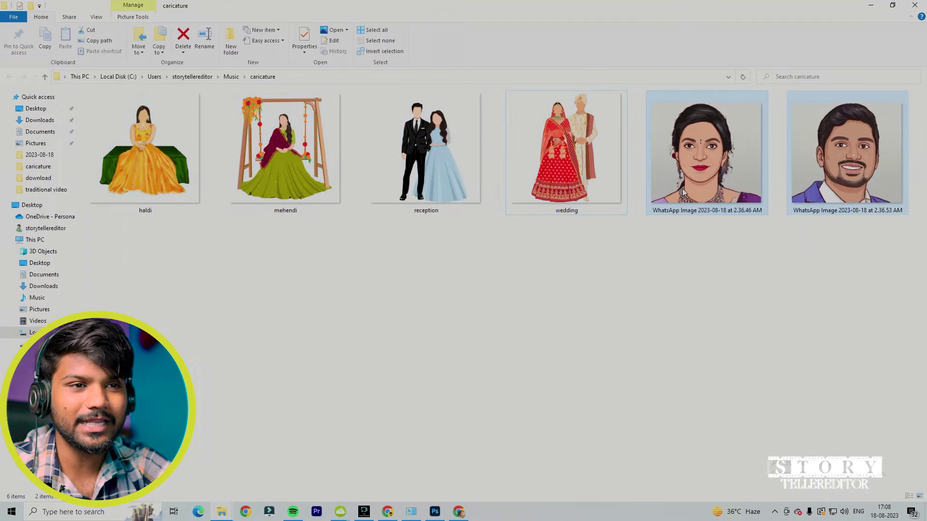
pyautogui.click(743, 251)
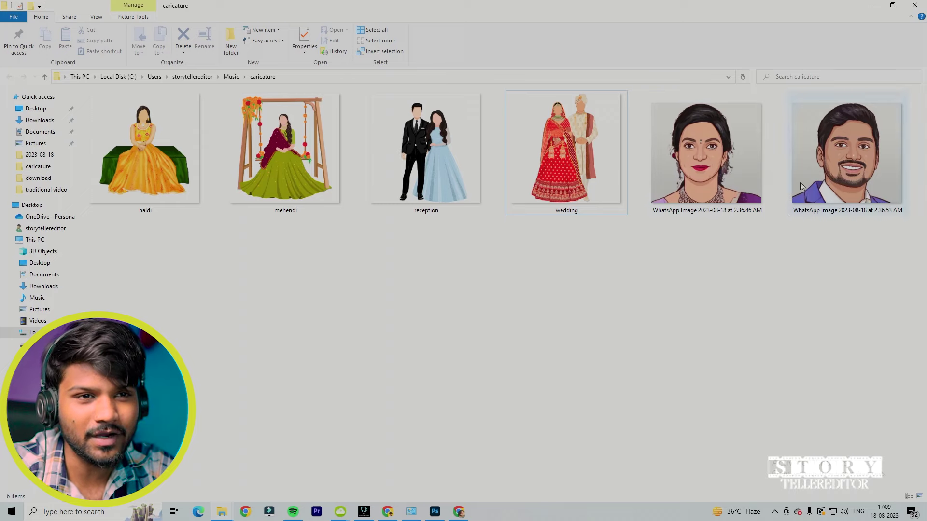
pyautogui.moveTo(593, 191); pyautogui.dragTo(416, 345)
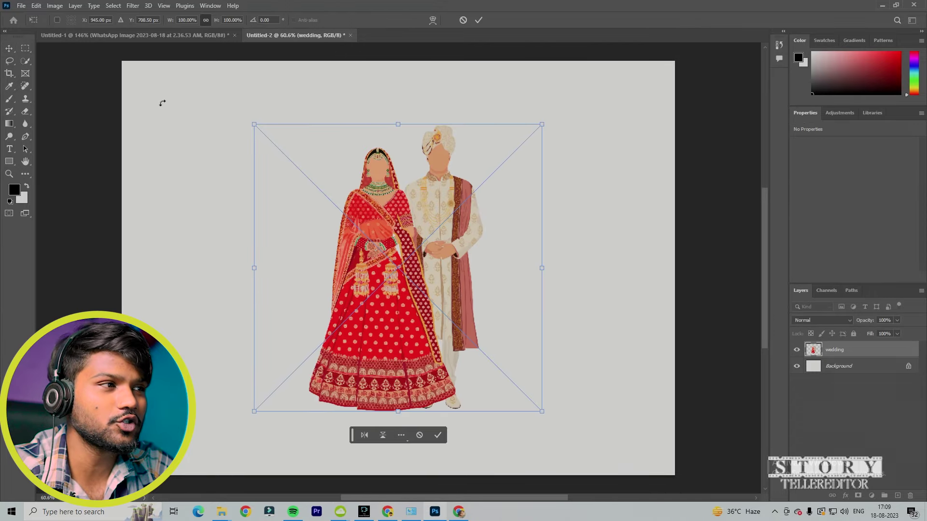
pyautogui.click(15, 50)
# Place the man's portrait from the caricature folder into the wedding document, scaled to about 7.24% over the bride's upper body.
pyautogui.moveTo(222, 512)
pyautogui.click(177, 473)
pyautogui.moveTo(847, 155); pyautogui.dragTo(397, 378)
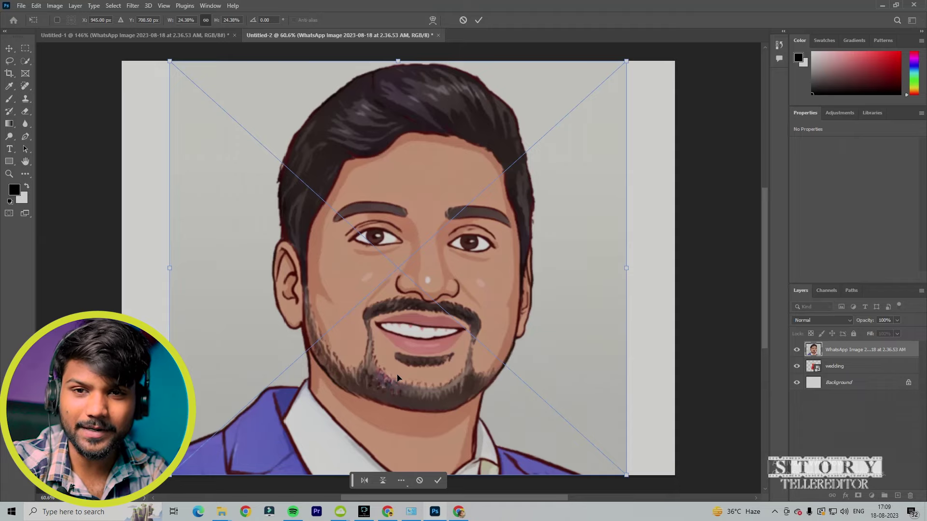
pyautogui.moveTo(170, 61); pyautogui.dragTo(420, 328)
pyautogui.moveTo(519, 402); pyautogui.dragTo(384, 221)
pyautogui.moveTo(494, 301); pyautogui.dragTo(421, 224)
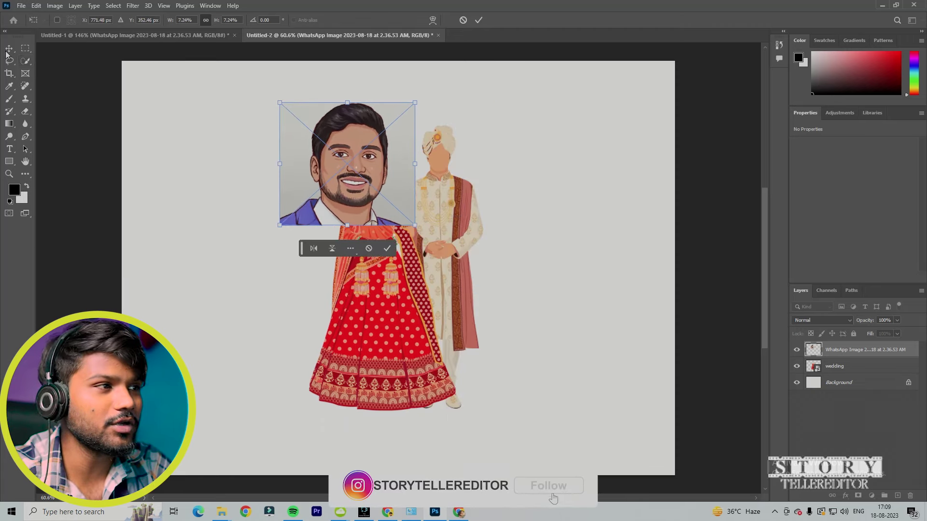
pyautogui.press('Return')
# Try to isolate the man in the placed portrait with the Object Selection tool.
pyautogui.click(25, 61)
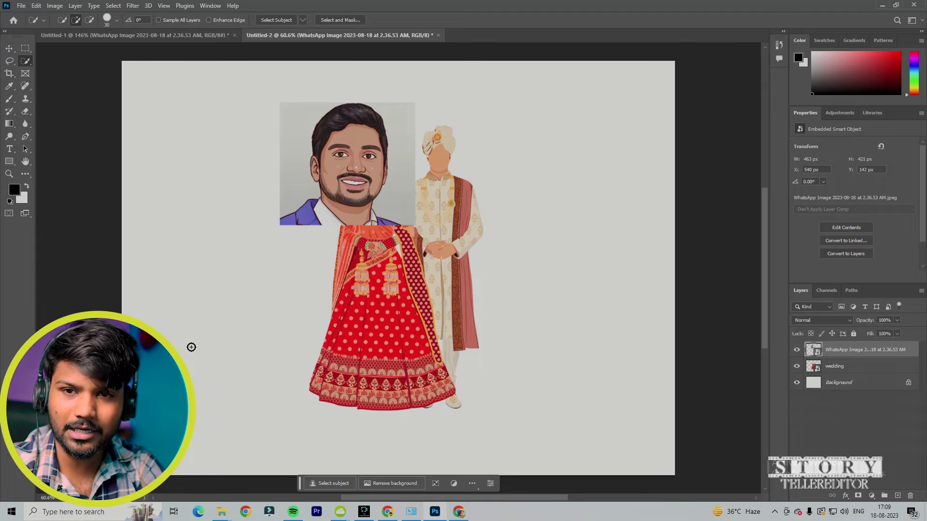
pyautogui.click(26, 64)
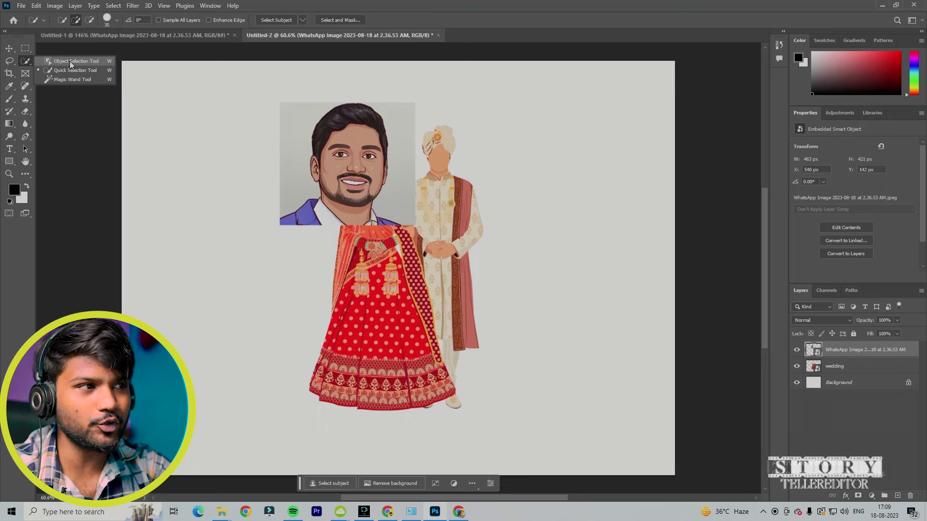
pyautogui.click(70, 61)
pyautogui.moveTo(301, 103); pyautogui.dragTo(395, 216)
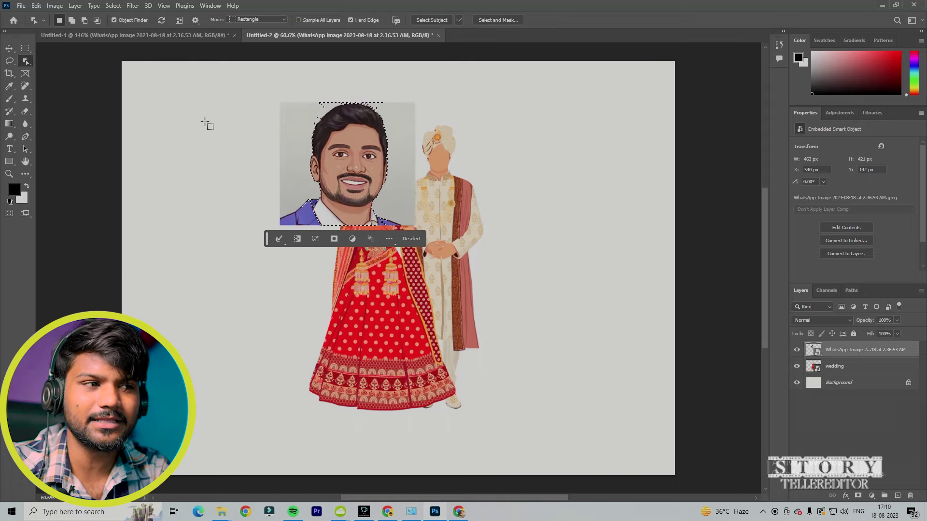
pyautogui.hotkey('ctrl', 'd')
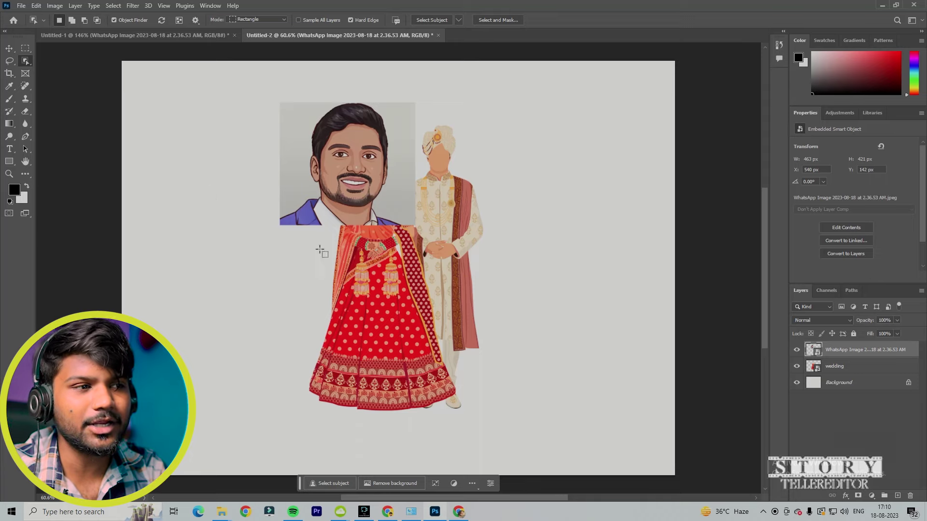
# Remove the background from the man's portrait and shift the cutout slightly toward the groom.
pyautogui.click(391, 484)
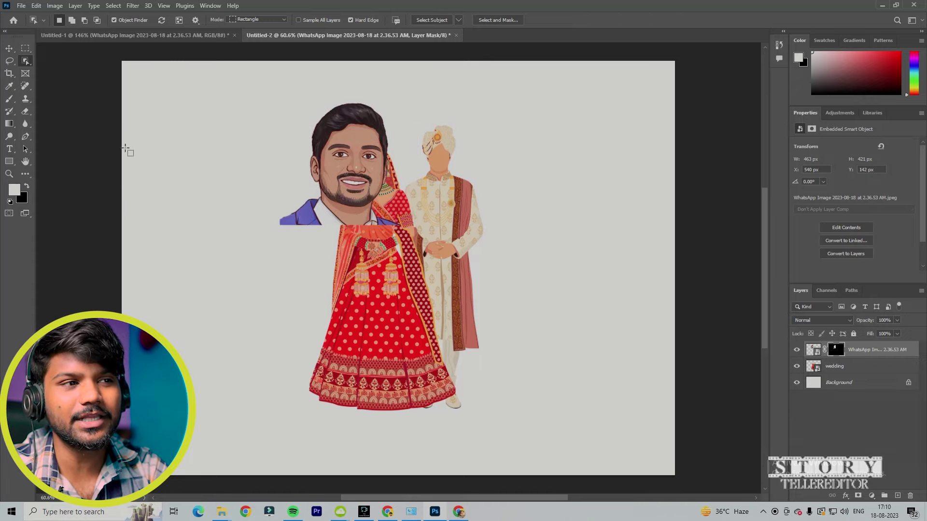
pyautogui.click(9, 48)
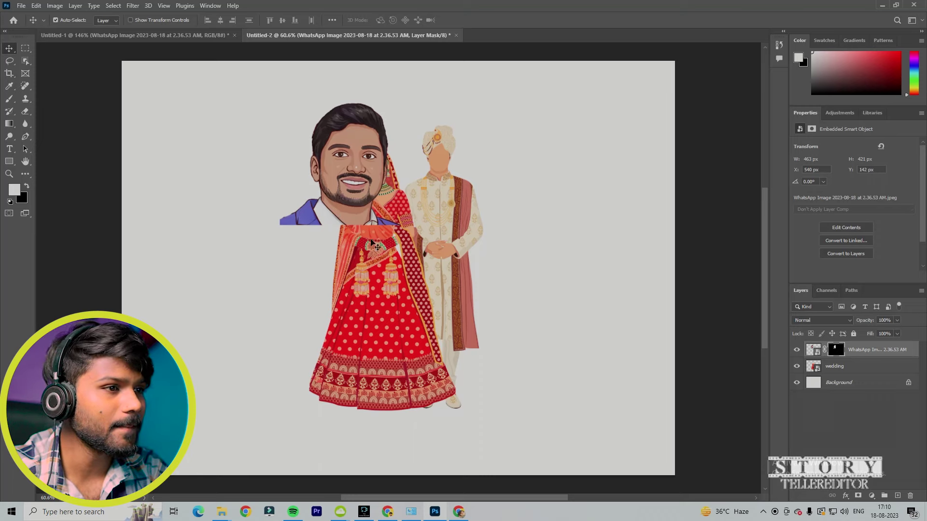
pyautogui.moveTo(326, 188); pyautogui.dragTo(352, 198)
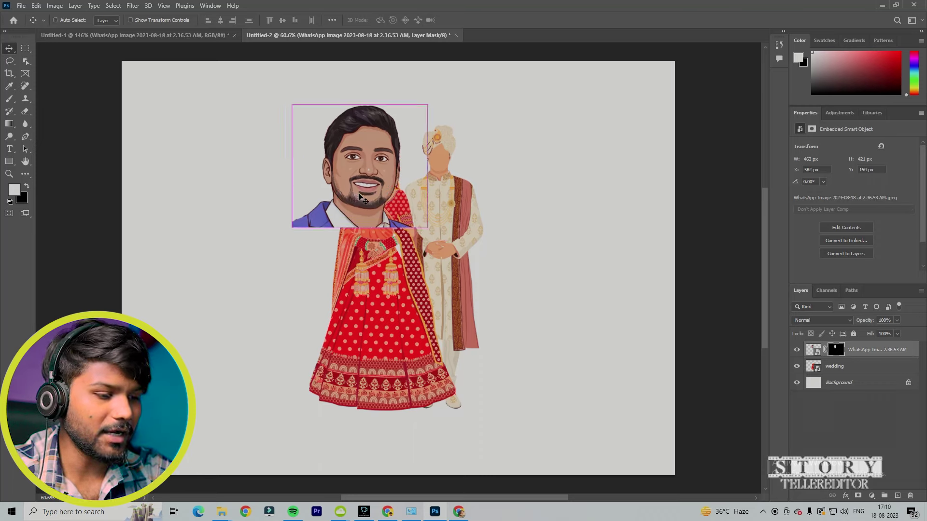
# Scale the man's cutout down to about 25.36% and position it over the groom's face.
pyautogui.hotkey('ctrl', 't')
pyautogui.moveTo(432, 231); pyautogui.dragTo(468, 180)
pyautogui.scroll(1, 468, 179)
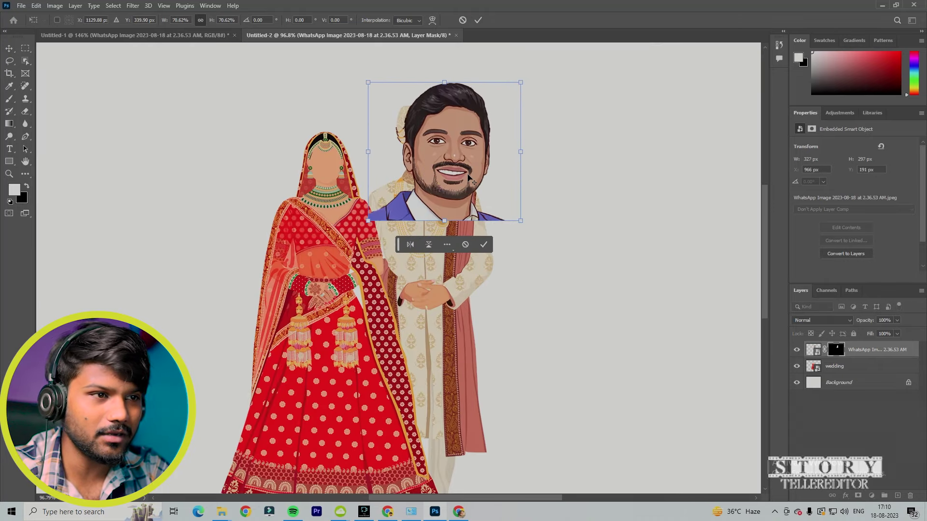
pyautogui.scroll(5, 451, 171)
pyautogui.moveTo(765, 230); pyautogui.dragTo(767, 192)
pyautogui.moveTo(549, 272); pyautogui.dragTo(502, 233)
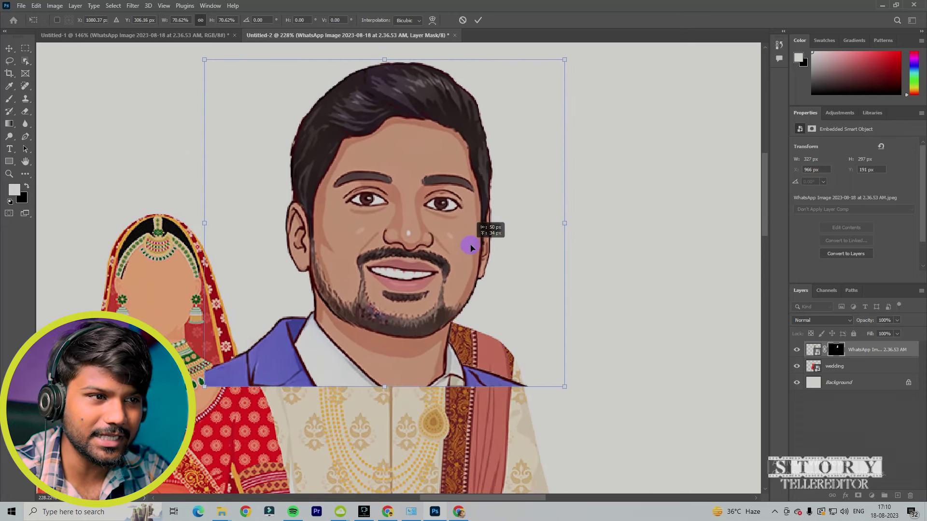
pyautogui.moveTo(580, 385); pyautogui.dragTo(407, 308)
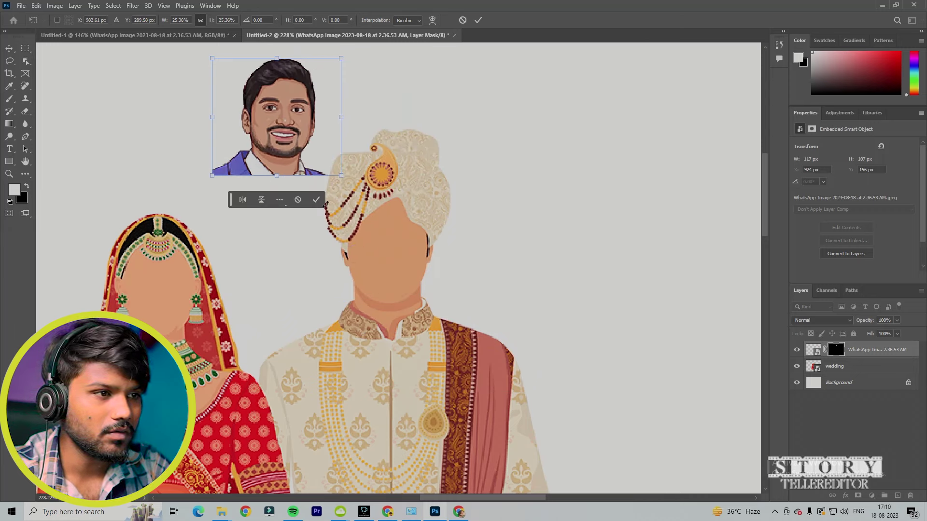
pyautogui.click(316, 199)
pyautogui.moveTo(290, 124); pyautogui.dragTo(379, 226)
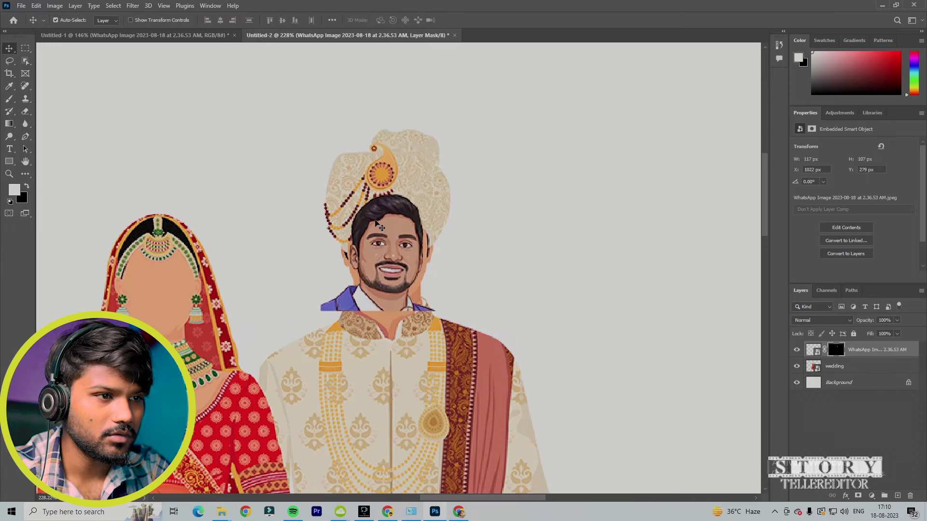
# Enlarge the man's cutout to about 161 by 149 px and center it over the groom's blank face.
pyautogui.hotkey('ctrl', 't')
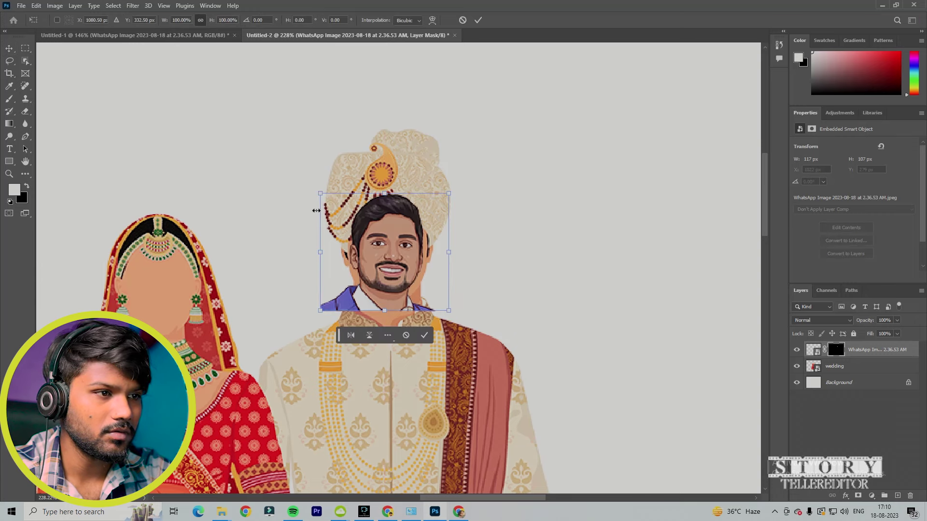
pyautogui.moveTo(321, 195); pyautogui.dragTo(282, 158)
pyautogui.moveTo(420, 252); pyautogui.dragTo(409, 282)
pyautogui.moveTo(310, 181); pyautogui.dragTo(298, 166)
pyautogui.moveTo(434, 259)
pyautogui.mouseDown()
pyautogui.moveTo(447, 263)
pyautogui.moveTo(440, 267)
pyautogui.mouseUp()
pyautogui.moveTo(481, 338); pyautogui.dragTo(472, 331)
pyautogui.moveTo(368, 255); pyautogui.dragTo(368, 255)
pyautogui.click(851, 368)
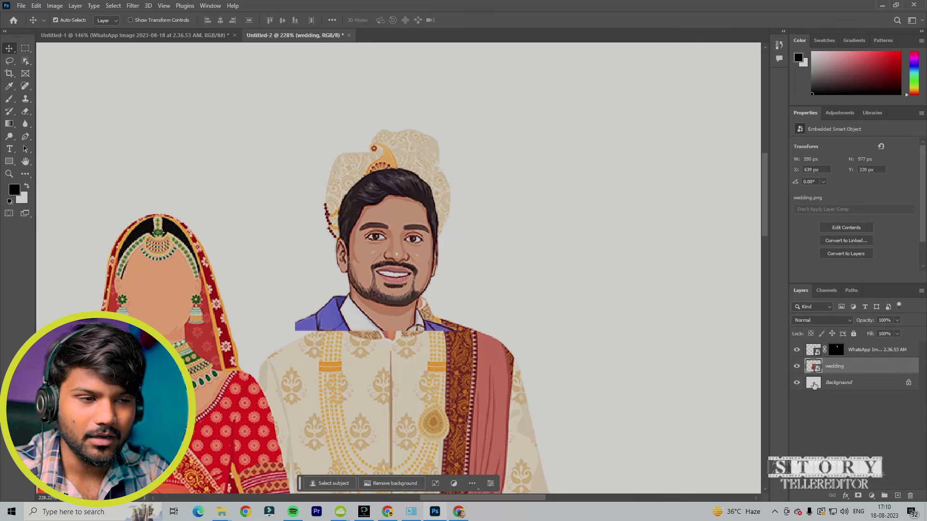
pyautogui.moveTo(868, 320); pyautogui.dragTo(836, 334)
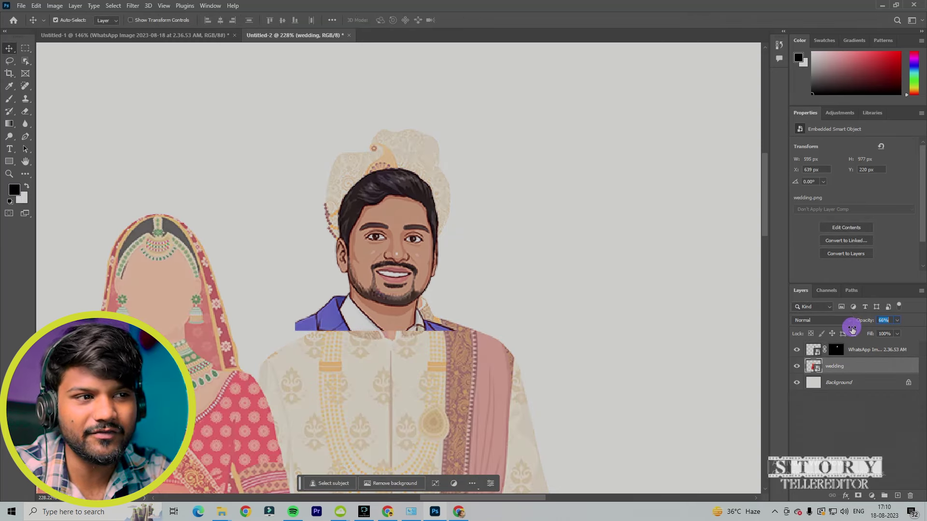
pyautogui.hotkey('ctrl', 'z')
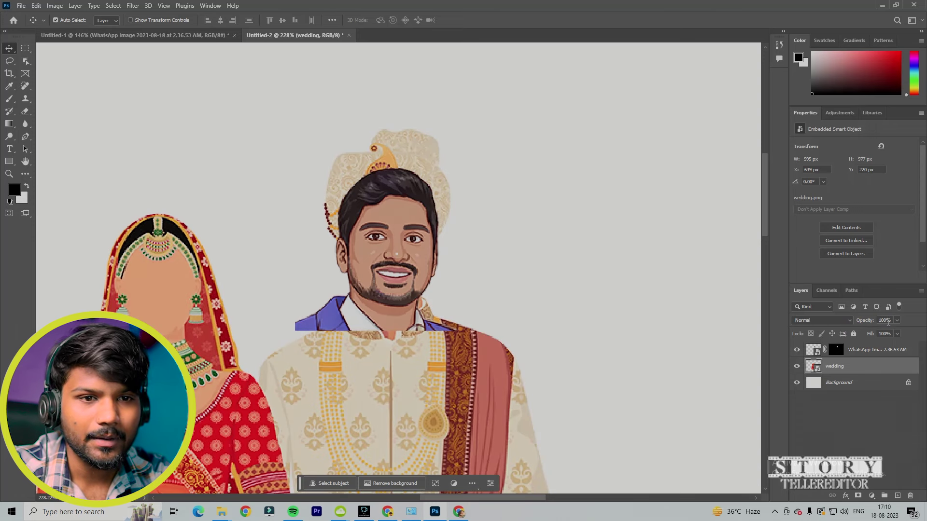
# Lower the opacity of the man's portrait layer to 46%.
pyautogui.click(873, 353)
pyautogui.moveTo(874, 321); pyautogui.dragTo(829, 341)
pyautogui.scroll(5, 396, 263)
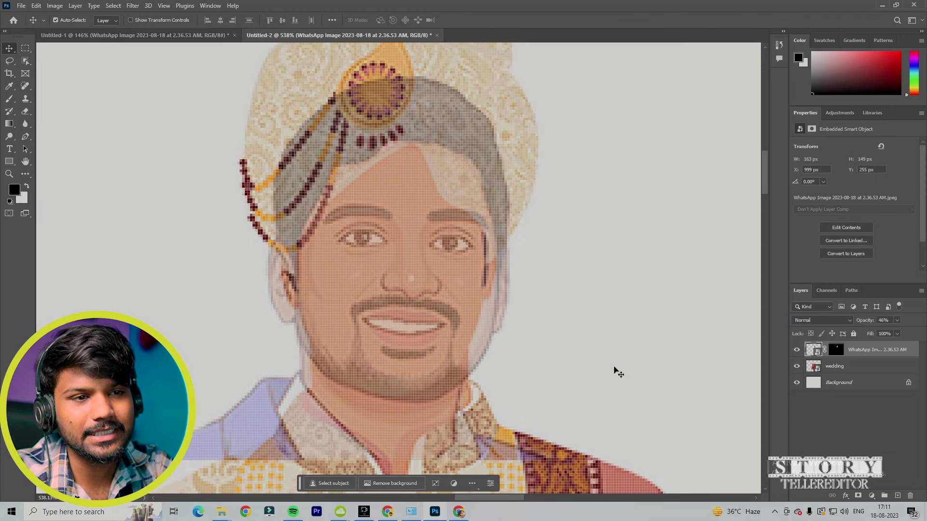
# Scale the semi-transparent portrait to about 89% and align its features and jawline with the groom's face.
pyautogui.press('ctrl')
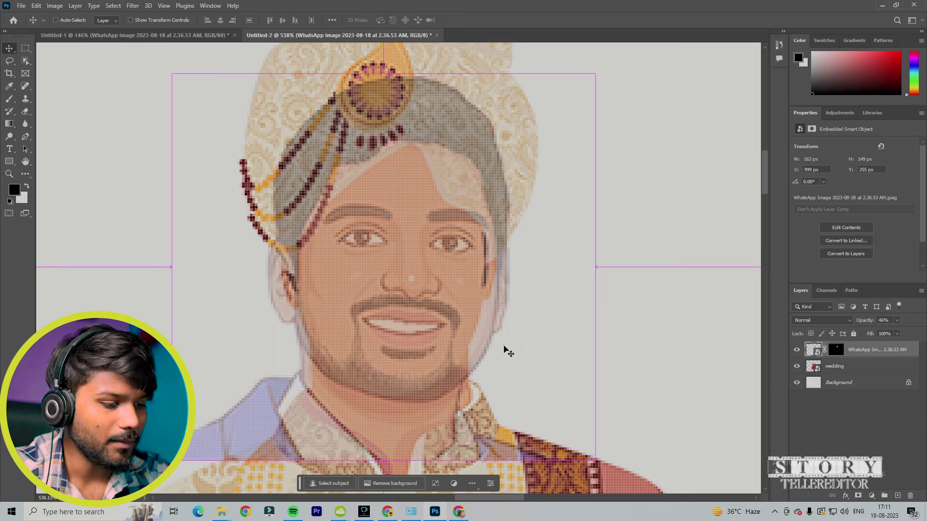
pyautogui.hotkey('ctrl', 't')
pyautogui.moveTo(596, 461); pyautogui.dragTo(566, 435)
pyautogui.moveTo(389, 306); pyautogui.dragTo(403, 319)
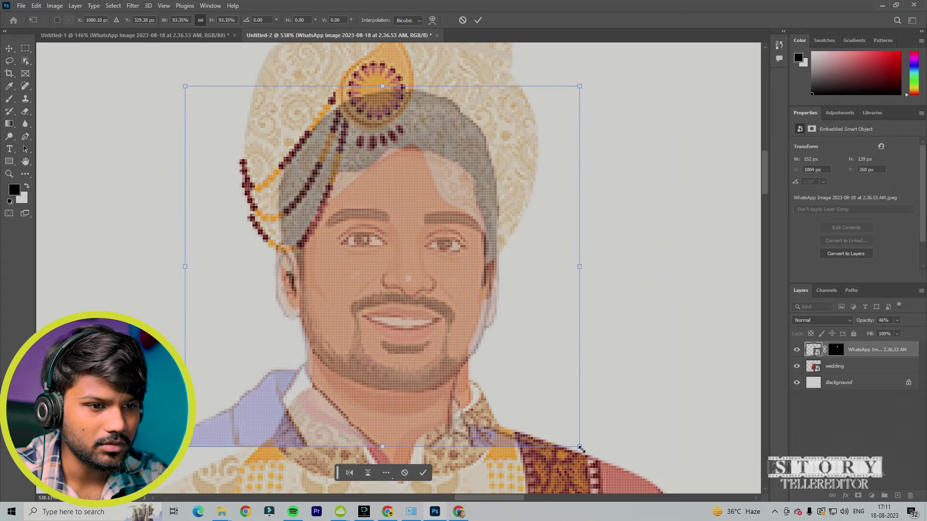
pyautogui.moveTo(581, 448); pyautogui.dragTo(563, 431)
pyautogui.moveTo(413, 328); pyautogui.dragTo(421, 338)
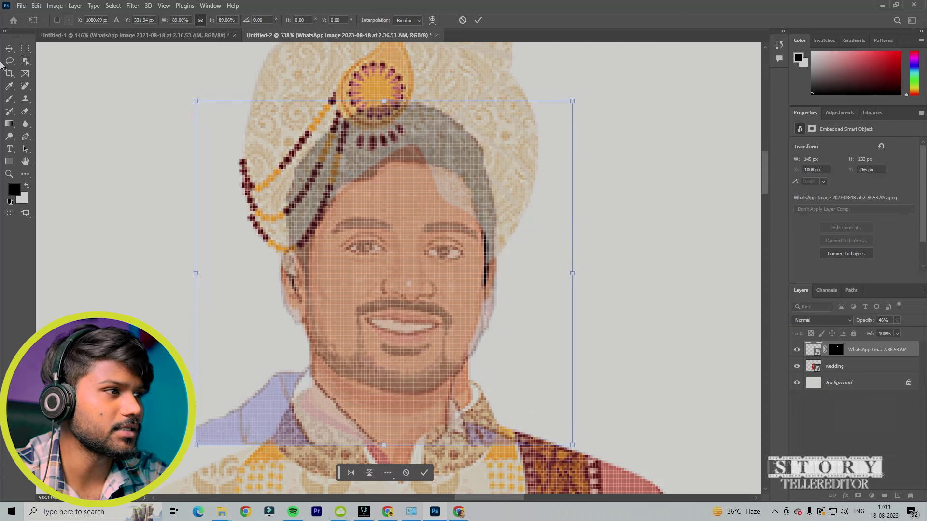
pyautogui.press('Return')
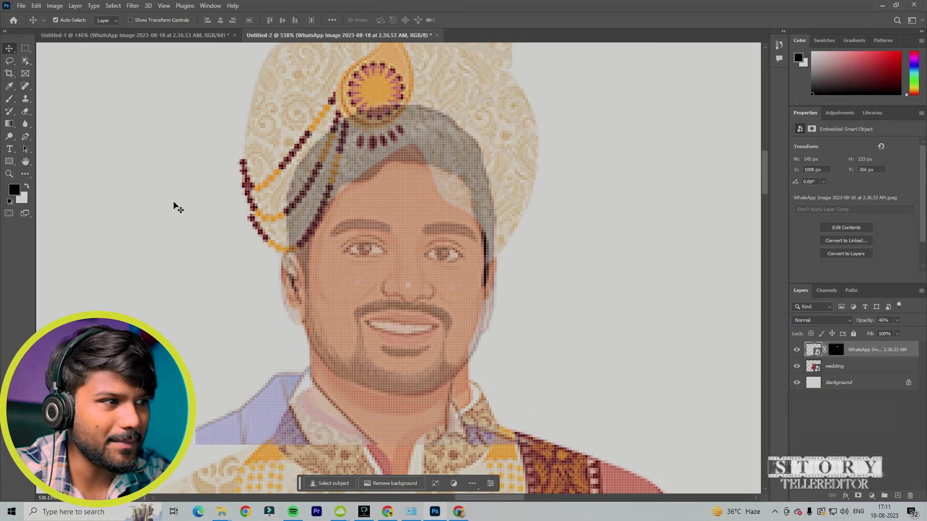
# Rasterize the portrait layer and erase the hair covering the turban, the blue jacket and the excess around the face.
pyautogui.click(26, 113)
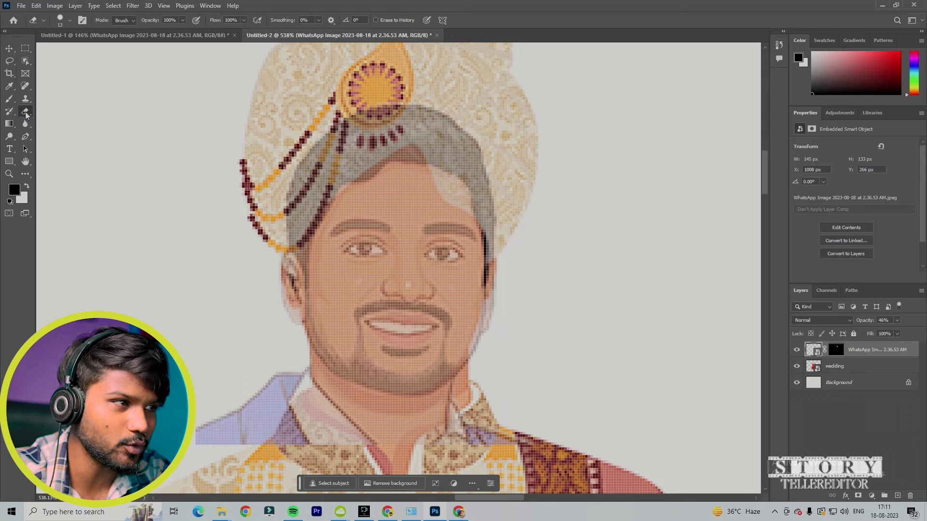
pyautogui.click(363, 126)
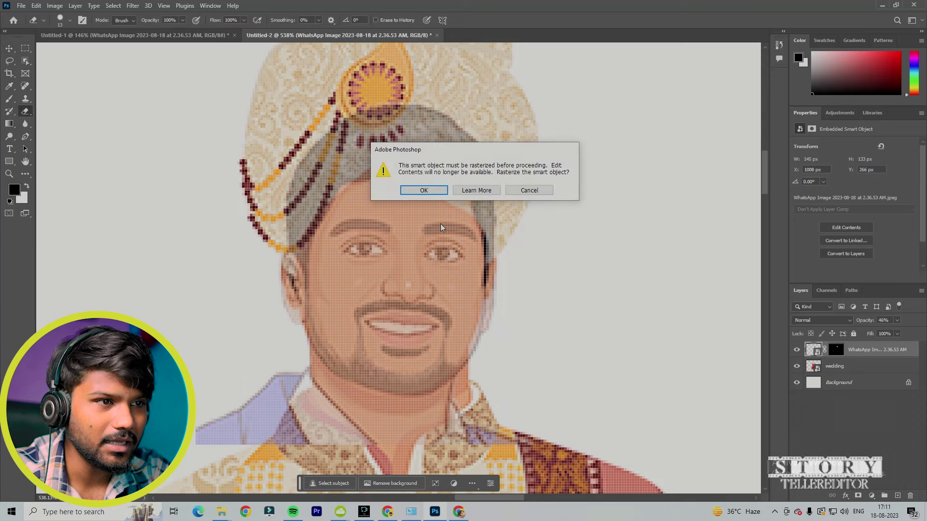
pyautogui.press('Return')
pyautogui.moveTo(393, 170)
pyautogui.mouseDown()
pyautogui.moveTo(358, 136)
pyautogui.moveTo(375, 136)
pyautogui.moveTo(362, 124)
pyautogui.moveTo(398, 155)
pyautogui.mouseUp()
pyautogui.moveTo(312, 151)
pyautogui.mouseDown()
pyautogui.moveTo(319, 169)
pyautogui.moveTo(291, 236)
pyautogui.moveTo(334, 164)
pyautogui.moveTo(412, 137)
pyautogui.moveTo(413, 115)
pyautogui.moveTo(434, 121)
pyautogui.moveTo(419, 137)
pyautogui.moveTo(462, 140)
pyautogui.moveTo(498, 201)
pyautogui.moveTo(508, 246)
pyautogui.moveTo(494, 342)
pyautogui.moveTo(508, 324)
pyautogui.moveTo(513, 258)
pyautogui.moveTo(483, 178)
pyautogui.moveTo(445, 135)
pyautogui.mouseUp()
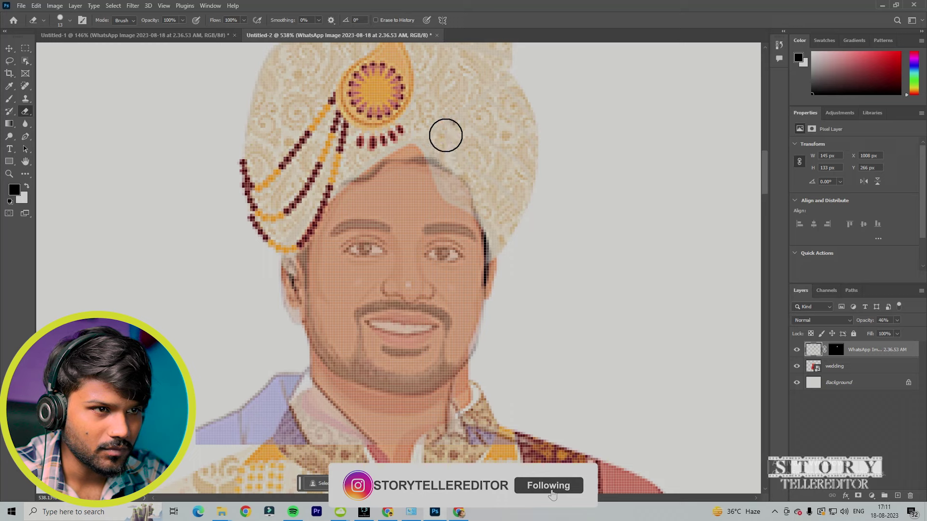
pyautogui.moveTo(443, 155)
pyautogui.mouseDown()
pyautogui.moveTo(390, 139)
pyautogui.moveTo(345, 164)
pyautogui.moveTo(380, 149)
pyautogui.moveTo(459, 156)
pyautogui.moveTo(485, 185)
pyautogui.moveTo(503, 238)
pyautogui.moveTo(502, 278)
pyautogui.moveTo(506, 229)
pyautogui.moveTo(500, 280)
pyautogui.mouseUp()
pyautogui.moveTo(246, 269)
pyautogui.mouseDown()
pyautogui.moveTo(254, 269)
pyautogui.moveTo(265, 338)
pyautogui.moveTo(304, 403)
pyautogui.moveTo(327, 408)
pyautogui.moveTo(250, 387)
pyautogui.moveTo(256, 420)
pyautogui.moveTo(269, 430)
pyautogui.moveTo(464, 447)
pyautogui.moveTo(490, 426)
pyautogui.moveTo(480, 389)
pyautogui.moveTo(420, 422)
pyautogui.moveTo(314, 396)
pyautogui.moveTo(245, 324)
pyautogui.mouseUp()
# Preview the erased portrait at 100% opacity, and set its layer opacity to 60%.
pyautogui.click(9, 48)
pyautogui.moveTo(867, 320); pyautogui.dragTo(923, 322)
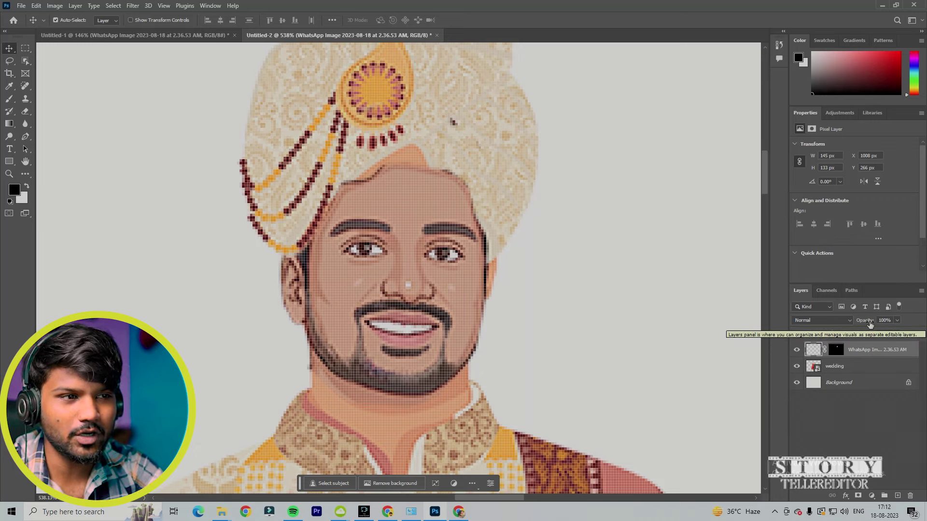
pyautogui.moveTo(869, 325); pyautogui.dragTo(835, 335)
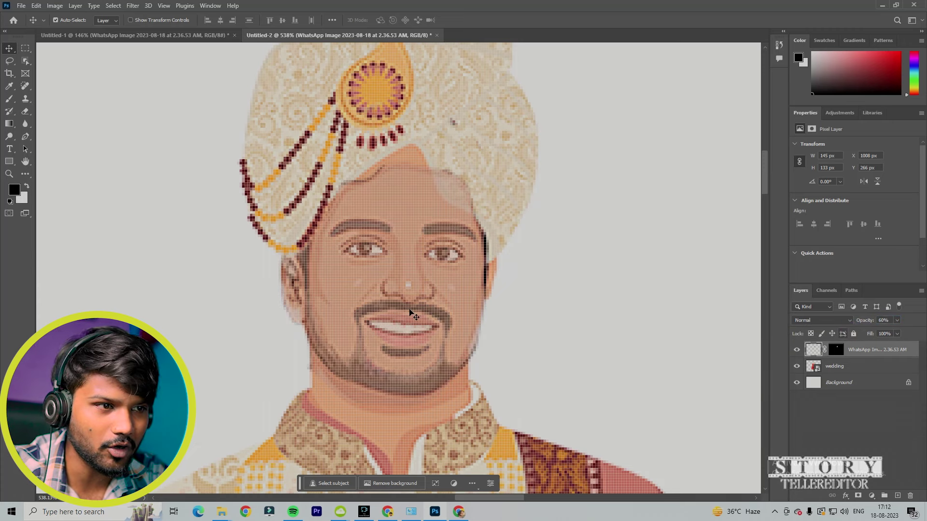
# Rotate the portrait slightly counterclockwise and reposition it to fit the groom's face under the turban.
pyautogui.hotkey('ctrl', 't')
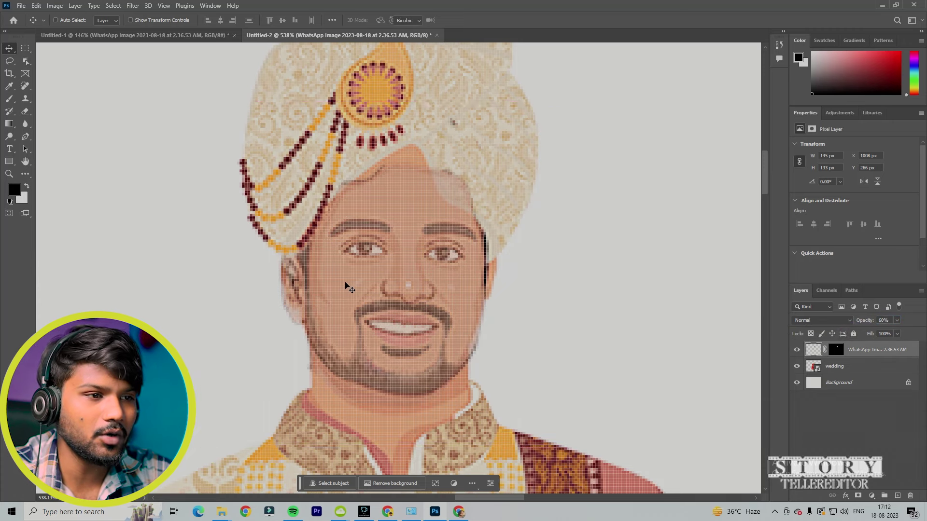
pyautogui.moveTo(186, 457); pyautogui.dragTo(199, 459)
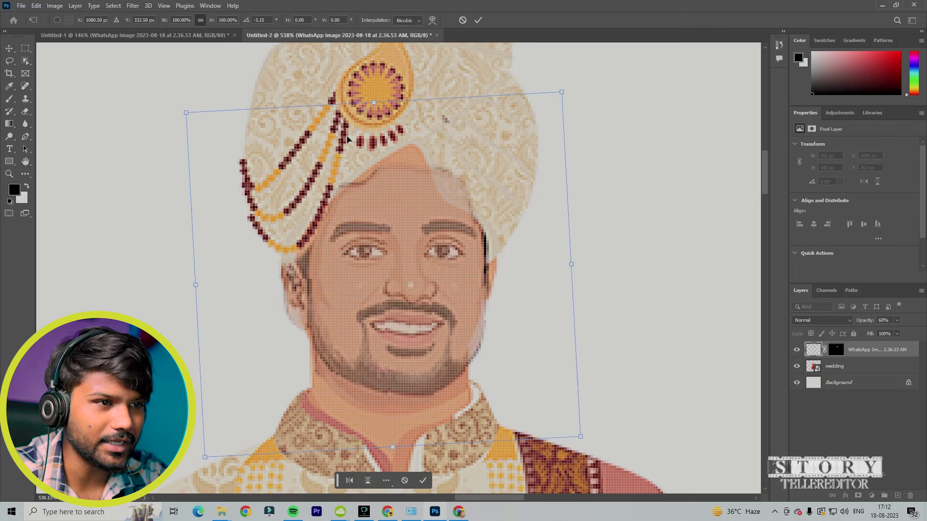
pyautogui.moveTo(185, 114); pyautogui.dragTo(186, 96)
pyautogui.press('Return')
pyautogui.moveTo(399, 282); pyautogui.dragTo(426, 288)
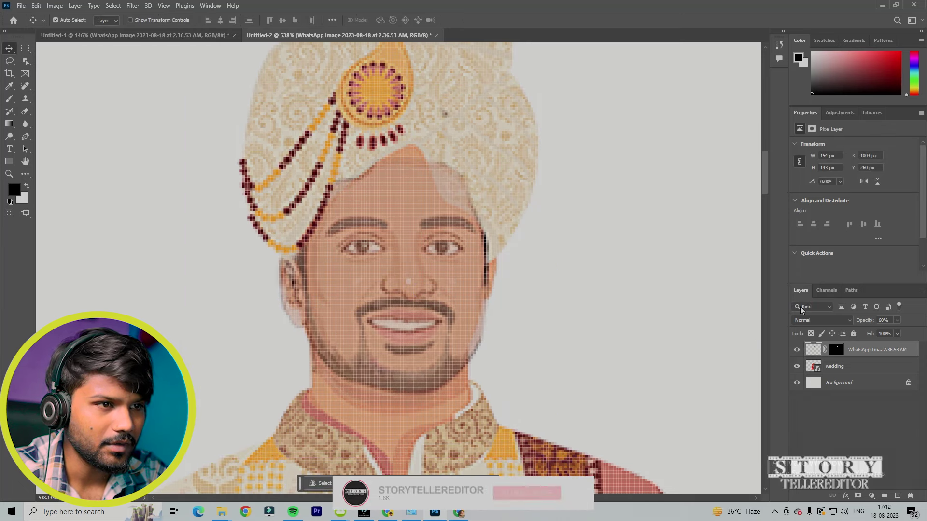
# Erase the leftover parts of the portrait overlapping the turban's lower edge and the side of the face.
pyautogui.click(25, 111)
pyautogui.moveTo(430, 150)
pyautogui.mouseDown()
pyautogui.moveTo(492, 207)
pyautogui.moveTo(461, 172)
pyautogui.moveTo(378, 140)
pyautogui.moveTo(325, 173)
pyautogui.moveTo(263, 249)
pyautogui.moveTo(275, 372)
pyautogui.moveTo(312, 397)
pyautogui.moveTo(306, 375)
pyautogui.moveTo(372, 415)
pyautogui.moveTo(458, 406)
pyautogui.moveTo(488, 371)
pyautogui.moveTo(509, 265)
pyautogui.mouseUp()
pyautogui.hscroll(2, 524, 275)
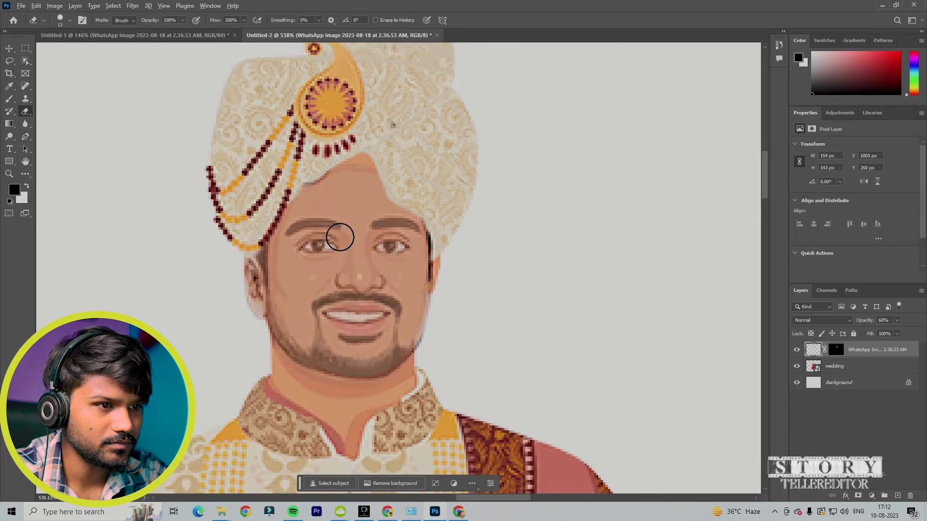
pyautogui.scroll(-3, 340, 237)
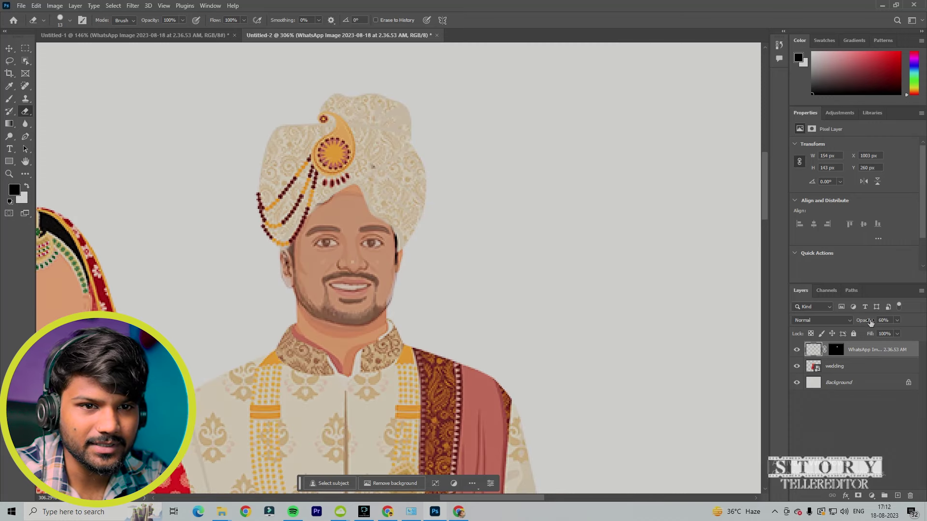
# Restore the groom's portrait layer to 100% opacity.
pyautogui.moveTo(860, 320); pyautogui.dragTo(921, 321)
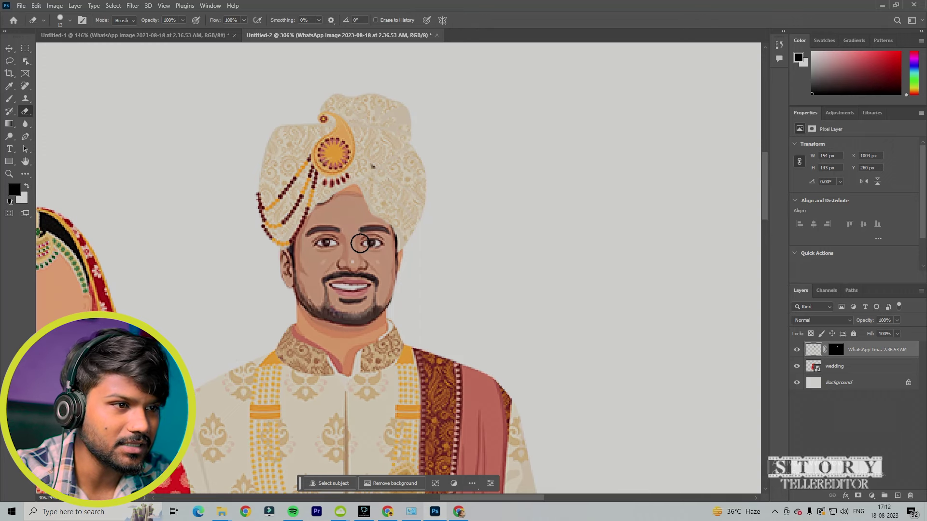
pyautogui.scroll(4, 362, 256)
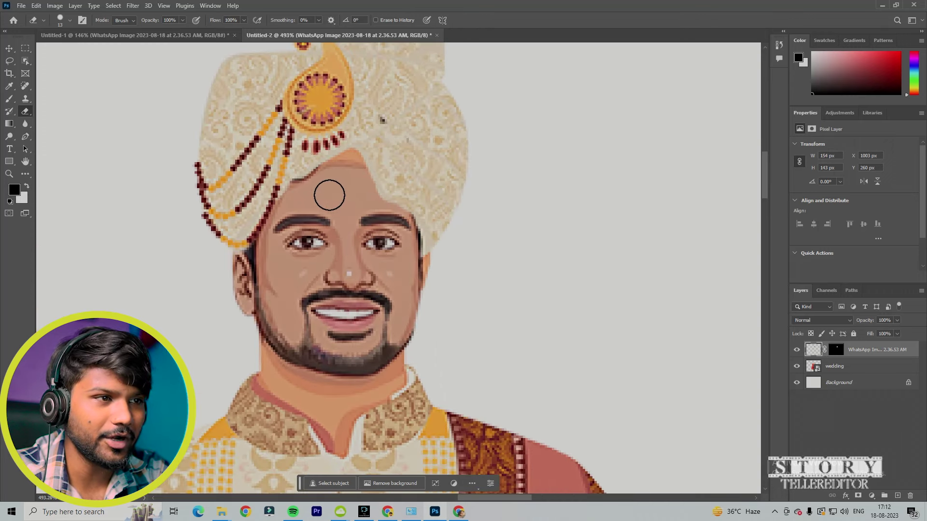
pyautogui.scroll(1, 321, 201)
# Cover the dark band and orange skin at the top of the forehead using a soft 12 px Clone Stamp sampled from the forehead.
pyautogui.click(9, 49)
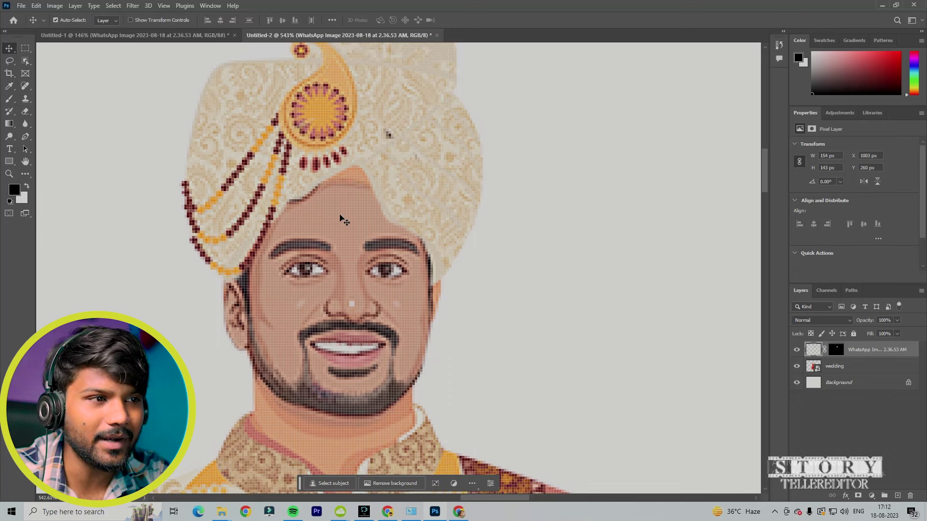
pyautogui.scroll(7, 341, 215)
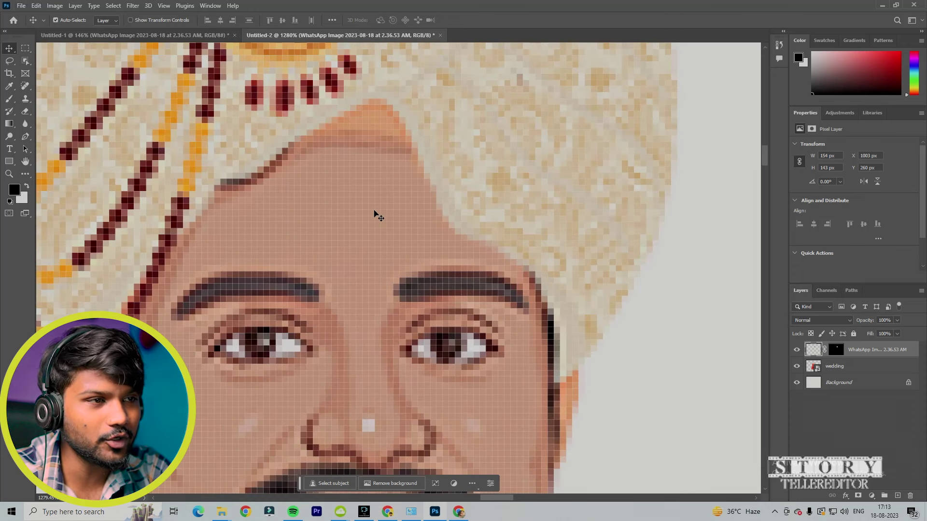
pyautogui.click(25, 100)
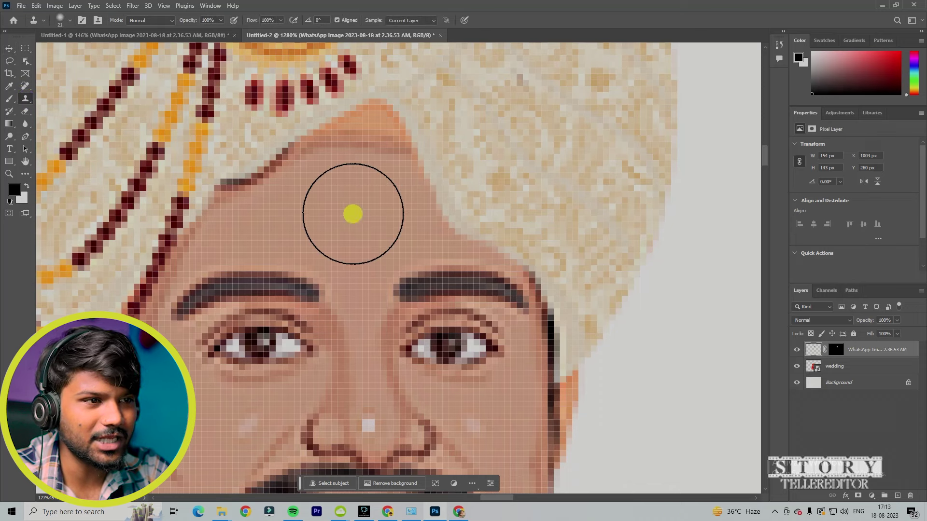
pyautogui.rightClick(353, 214)
pyautogui.moveTo(410, 237); pyautogui.dragTo(408, 239)
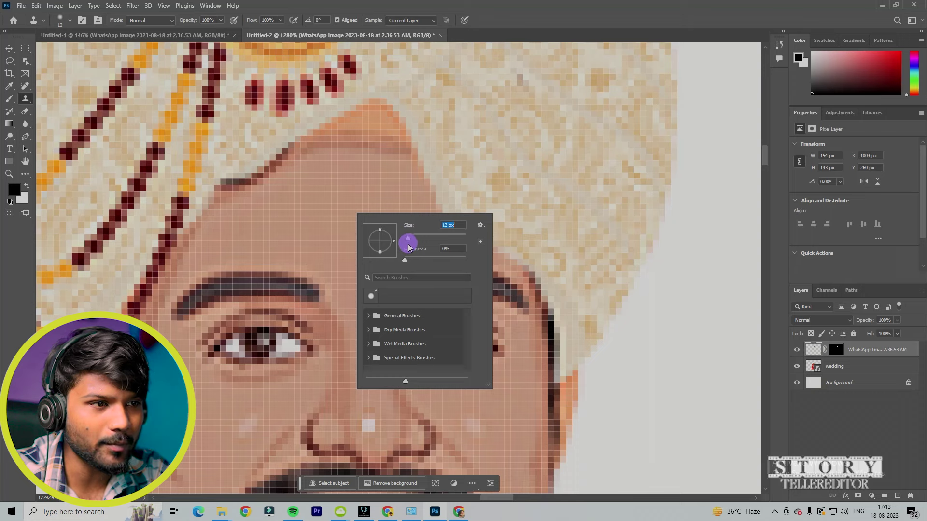
pyautogui.click(334, 213)
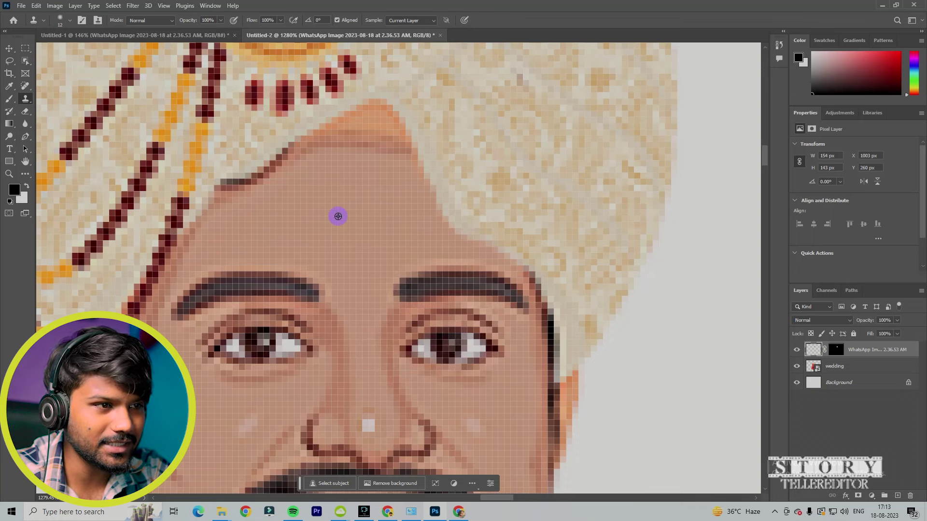
pyautogui.moveTo(369, 140)
pyautogui.mouseDown()
pyautogui.moveTo(335, 158)
pyautogui.moveTo(337, 145)
pyautogui.moveTo(368, 131)
pyautogui.moveTo(379, 151)
pyautogui.moveTo(385, 144)
pyautogui.moveTo(368, 124)
pyautogui.moveTo(337, 155)
pyautogui.mouseUp()
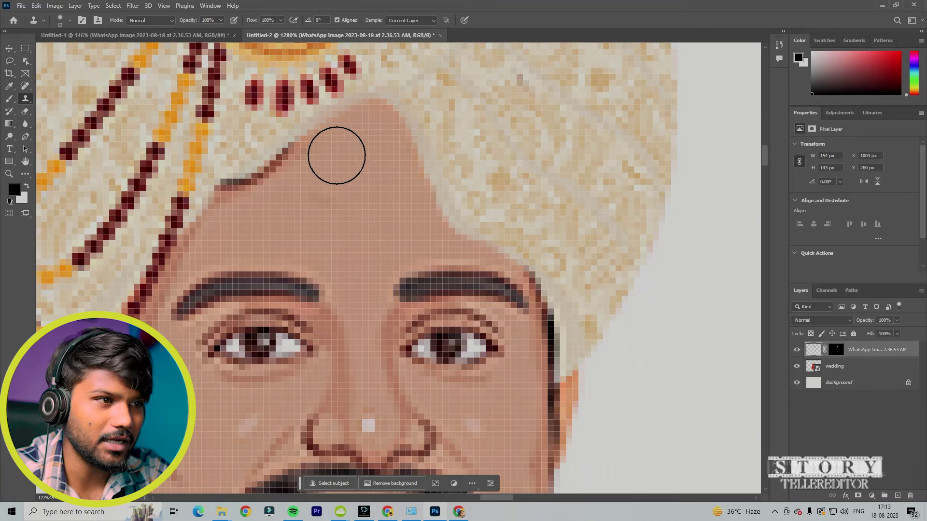
# Set the Clone Stamp to 10 px with 100% hardness and clone forehead skin across the upper forehead below the turban.
pyautogui.rightClick(336, 156)
pyautogui.moveTo(389, 199); pyautogui.dragTo(449, 201)
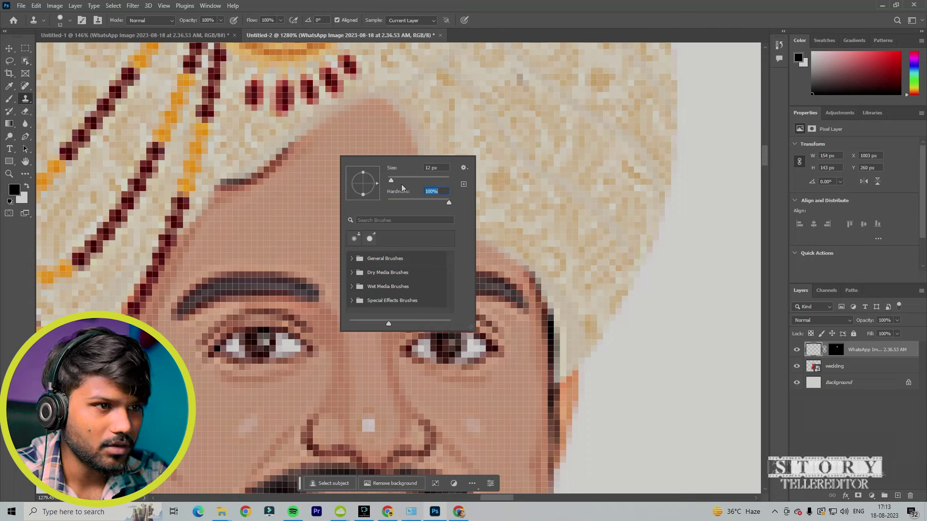
pyautogui.moveTo(392, 181); pyautogui.dragTo(390, 188)
pyautogui.press('Return')
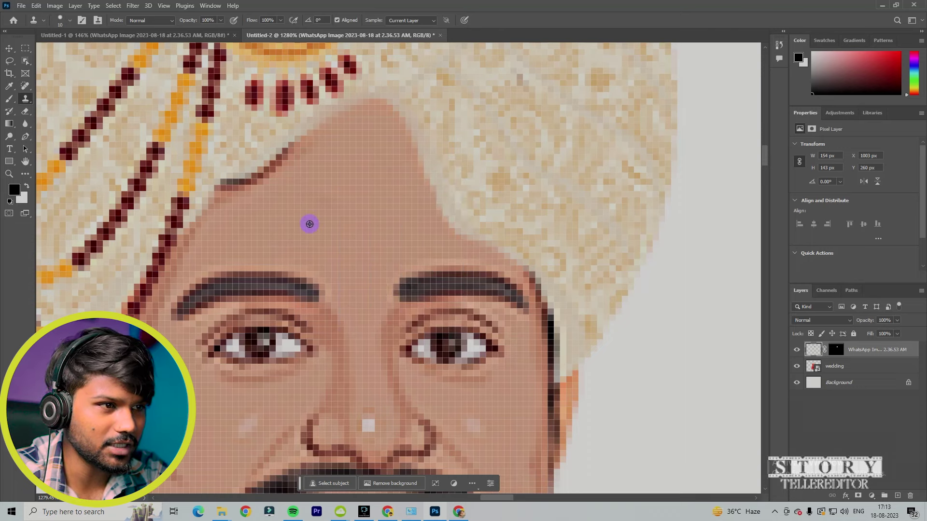
pyautogui.keyDown('alt'); pyautogui.click(326, 223); pyautogui.keyUp('alt')
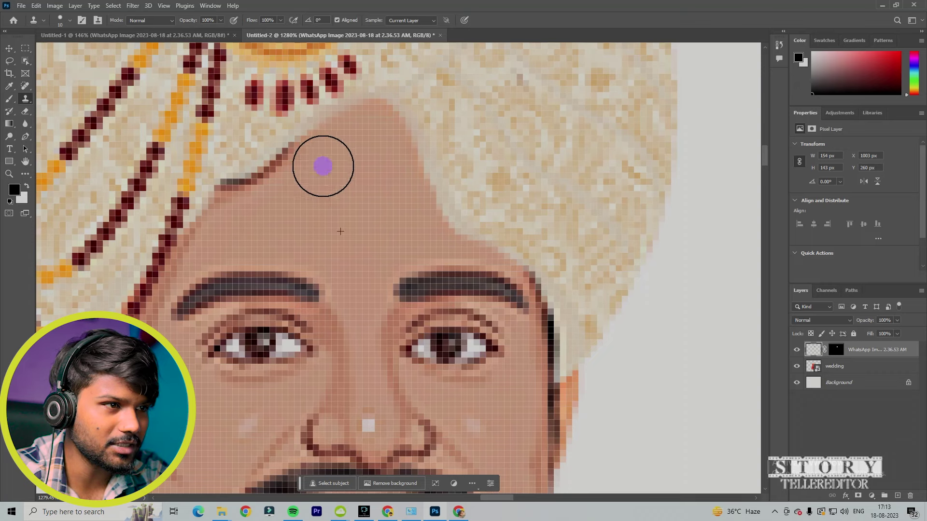
pyautogui.moveTo(316, 160)
pyautogui.mouseDown()
pyautogui.moveTo(365, 133)
pyautogui.moveTo(392, 168)
pyautogui.moveTo(381, 137)
pyautogui.moveTo(384, 196)
pyautogui.mouseUp()
pyautogui.click(408, 207)
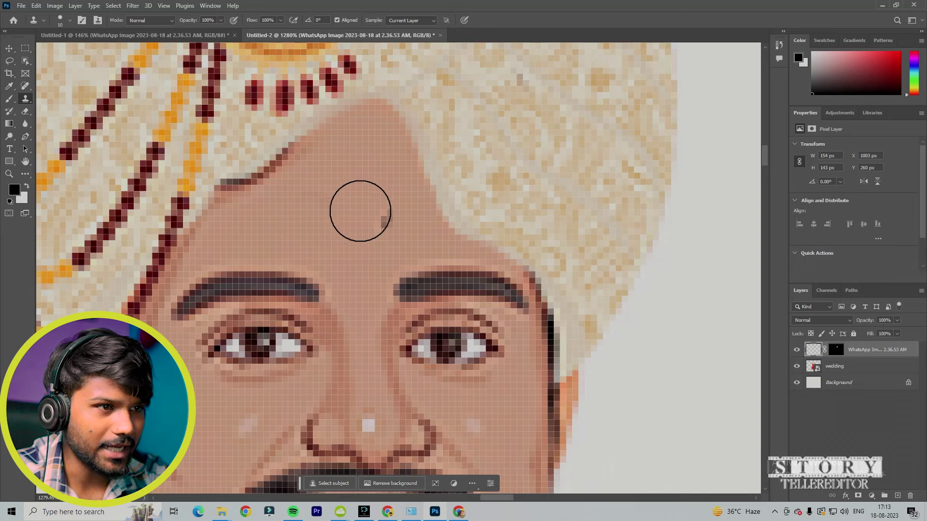
# Reduce the Clone Stamp to 3 px and clone forehead skin over the reddish edge beside the turban's hanging bead strings.
pyautogui.rightClick(352, 208)
pyautogui.moveTo(403, 226); pyautogui.dragTo(400, 227)
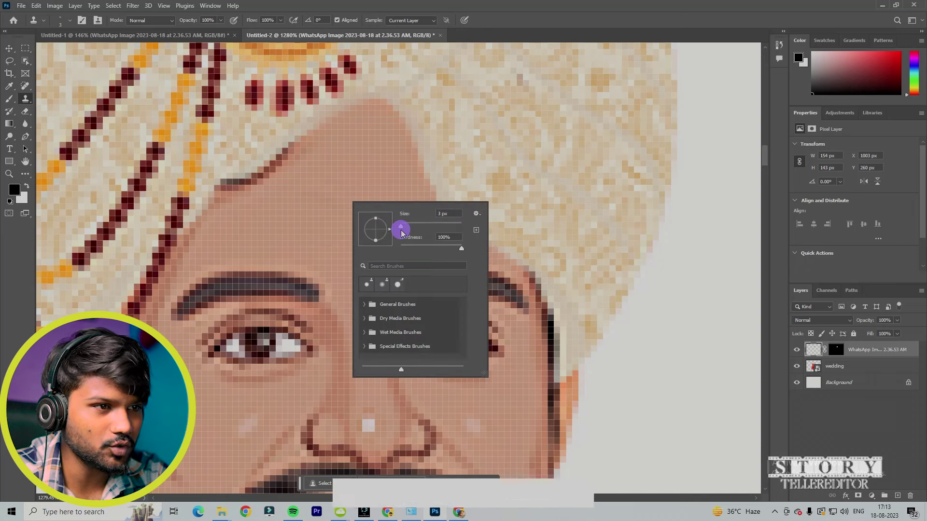
pyautogui.click(322, 201)
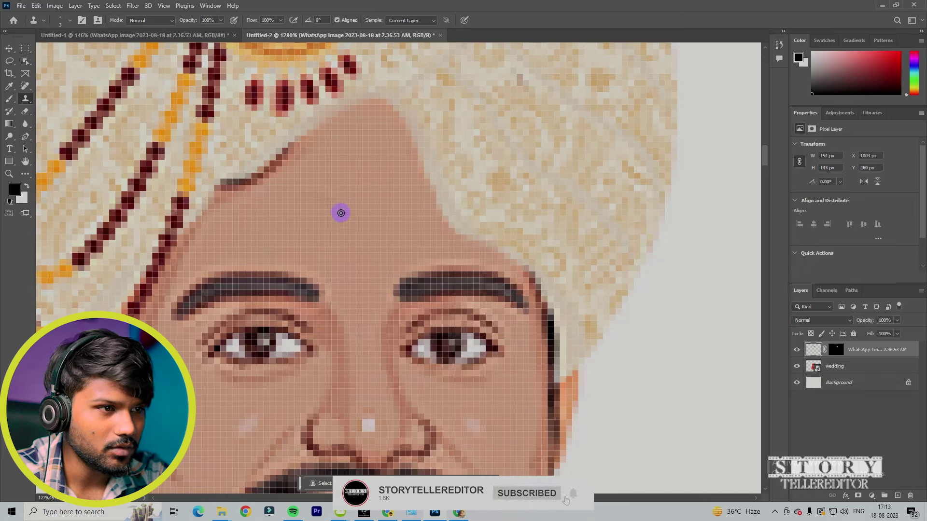
pyautogui.moveTo(358, 127)
pyautogui.mouseDown()
pyautogui.moveTo(386, 135)
pyautogui.moveTo(410, 163)
pyautogui.moveTo(396, 128)
pyautogui.moveTo(300, 145)
pyautogui.moveTo(293, 184)
pyautogui.moveTo(225, 205)
pyautogui.moveTo(196, 227)
pyautogui.moveTo(186, 254)
pyautogui.mouseUp()
pyautogui.keyDown('alt'); pyautogui.click(341, 165); pyautogui.keyUp('alt')
pyautogui.keyDown('alt'); pyautogui.click(294, 221); pyautogui.keyUp('alt')
pyautogui.keyDown('alt'); pyautogui.click(371, 206); pyautogui.keyUp('alt')
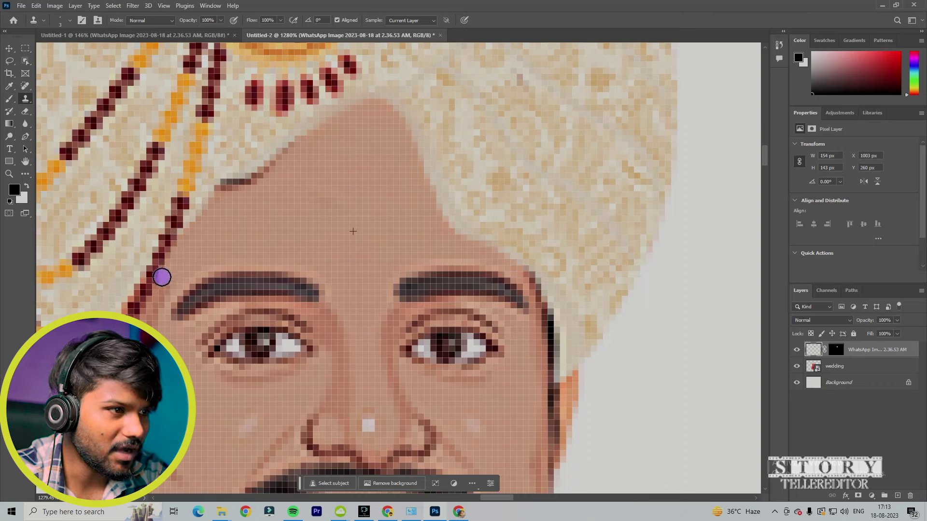
pyautogui.moveTo(179, 276); pyautogui.dragTo(149, 308)
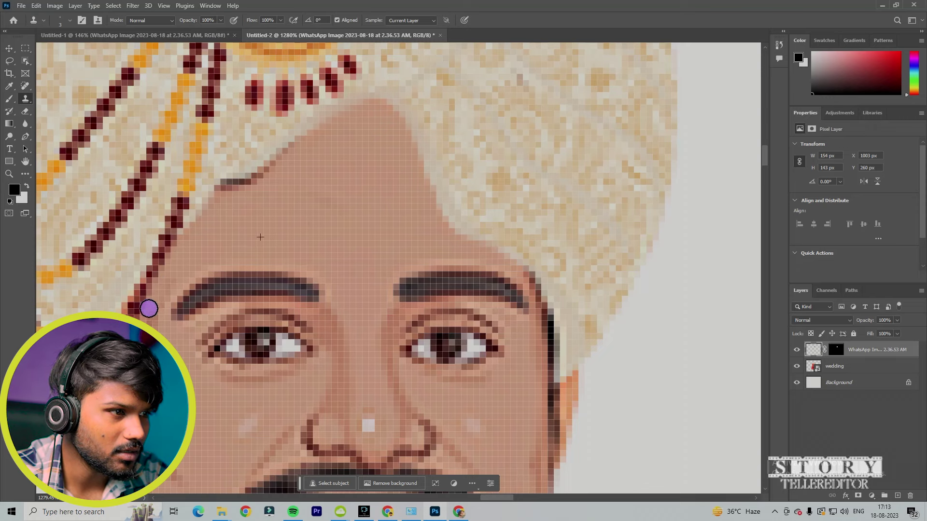
# Clone clean cheek skin over the darker shading between the eye, the ear-side hairline and the beard's jawline.
pyautogui.scroll(-5, 148, 311)
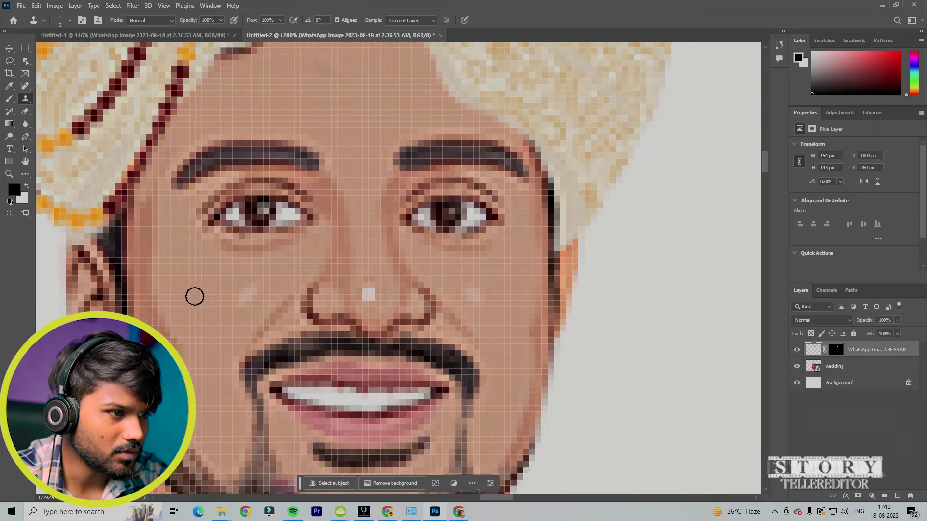
pyautogui.moveTo(196, 278)
pyautogui.mouseDown()
pyautogui.moveTo(140, 274)
pyautogui.moveTo(156, 284)
pyautogui.mouseUp()
pyautogui.moveTo(150, 246)
pyautogui.mouseDown()
pyautogui.moveTo(145, 195)
pyautogui.moveTo(128, 248)
pyautogui.moveTo(137, 224)
pyautogui.moveTo(134, 295)
pyautogui.moveTo(149, 268)
pyautogui.moveTo(144, 304)
pyautogui.moveTo(160, 289)
pyautogui.moveTo(155, 251)
pyautogui.mouseUp()
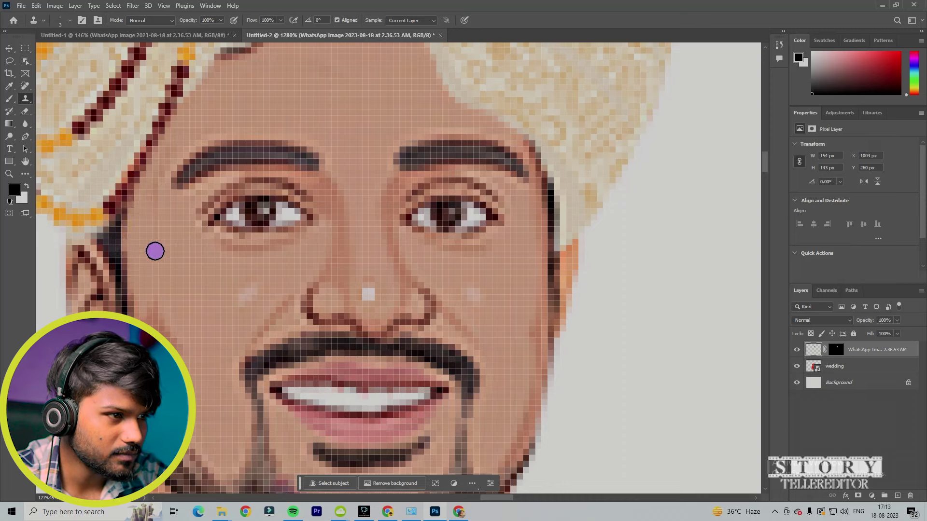
pyautogui.scroll(-1, 168, 316)
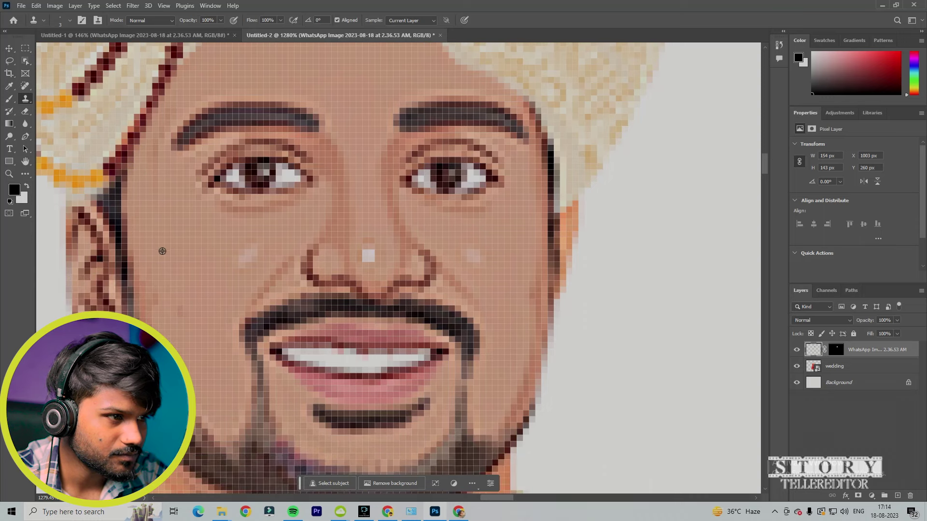
pyautogui.click(140, 294)
pyautogui.scroll(-2, 172, 334)
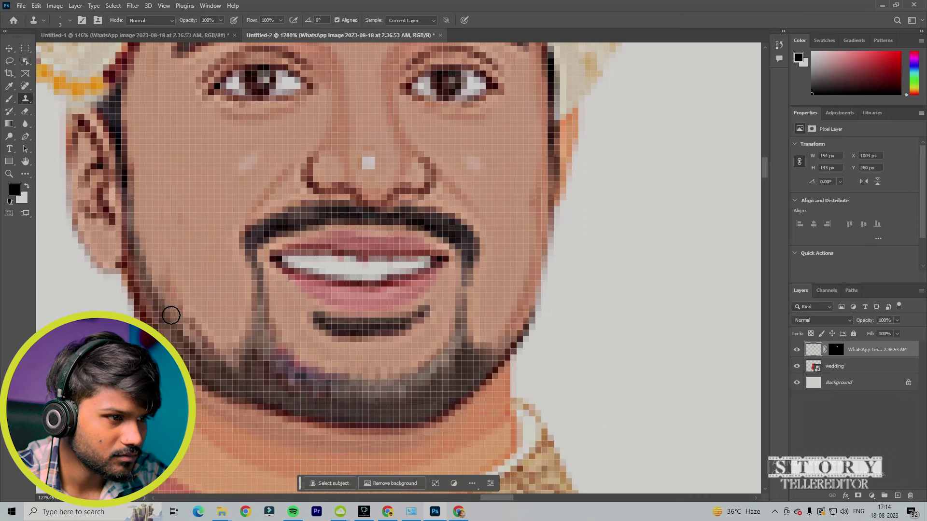
pyautogui.moveTo(179, 239)
pyautogui.mouseDown()
pyautogui.moveTo(173, 290)
pyautogui.moveTo(165, 247)
pyautogui.mouseUp()
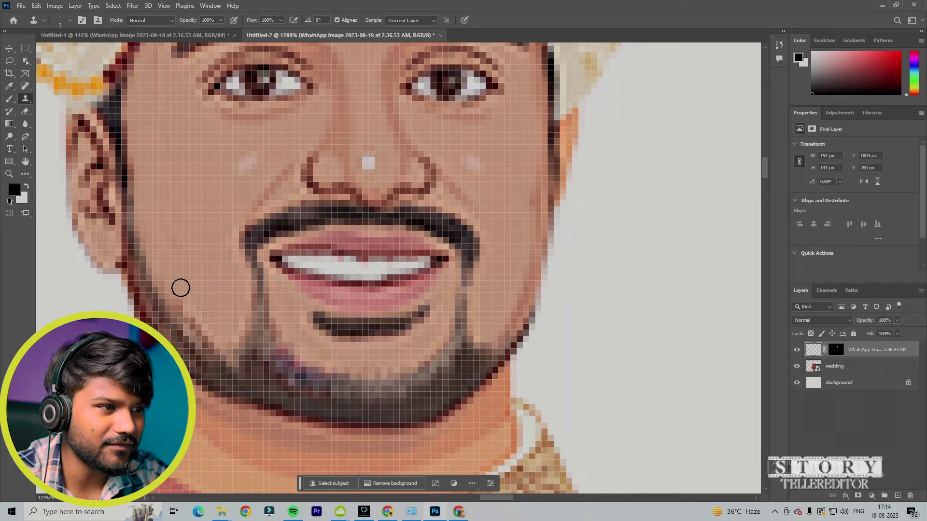
pyautogui.click(155, 249)
pyautogui.moveTo(145, 243)
pyautogui.mouseDown()
pyautogui.moveTo(173, 313)
pyautogui.moveTo(207, 337)
pyautogui.moveTo(194, 219)
pyautogui.moveTo(208, 342)
pyautogui.mouseUp()
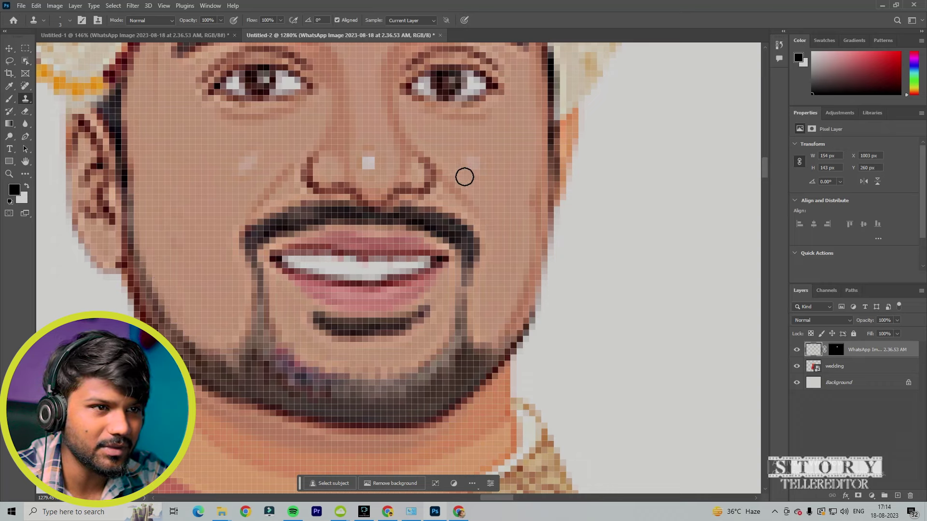
# Clone forehead skin over the remaining dark hairline mark under the turban edge near the bead strings.
pyautogui.keyDown('alt'); pyautogui.scroll(-10, 480, 164); pyautogui.keyUp('alt')
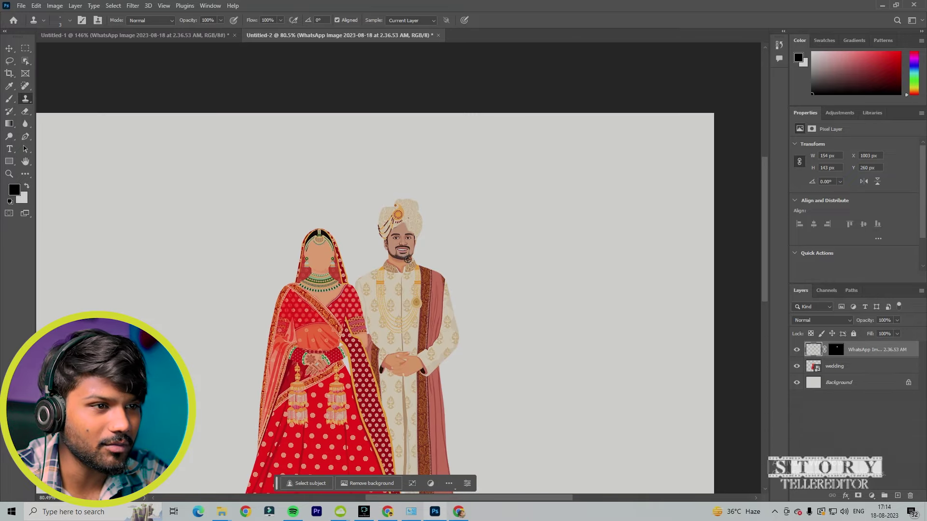
pyautogui.keyDown('alt'); pyautogui.scroll(6, 415, 252); pyautogui.keyUp('alt')
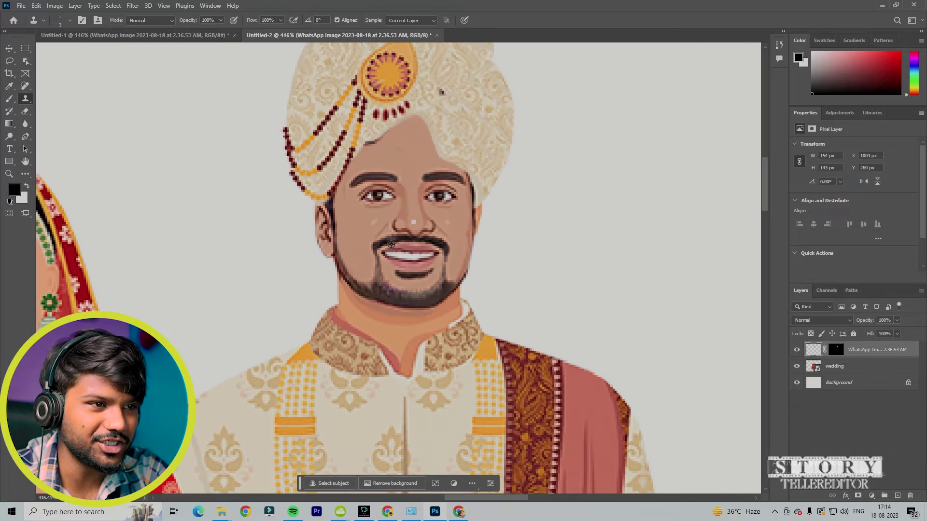
pyautogui.keyDown('alt'); pyautogui.scroll(5, 421, 147); pyautogui.keyUp('alt')
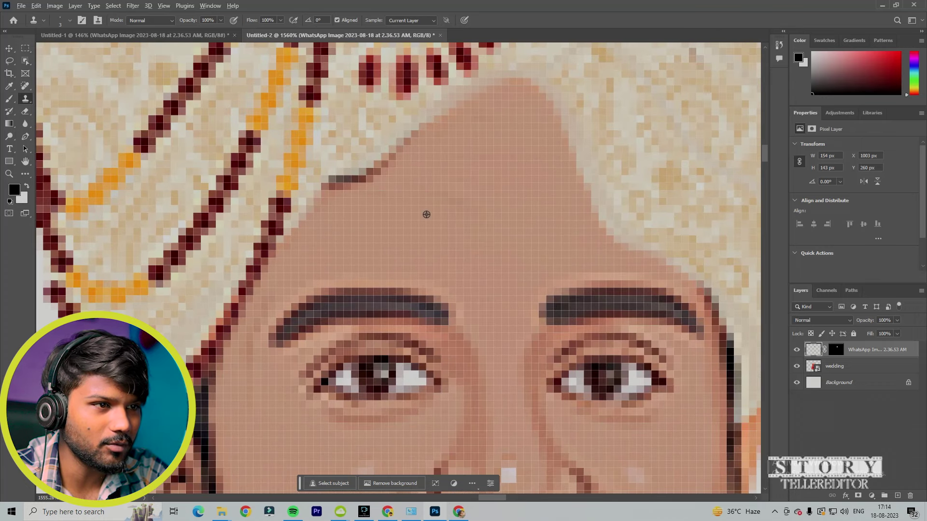
pyautogui.keyDown('alt'); pyautogui.click(427, 215); pyautogui.keyUp('alt')
pyautogui.moveTo(422, 177)
pyautogui.mouseDown()
pyautogui.moveTo(374, 181)
pyautogui.moveTo(341, 194)
pyautogui.moveTo(333, 186)
pyautogui.moveTo(389, 171)
pyautogui.mouseUp()
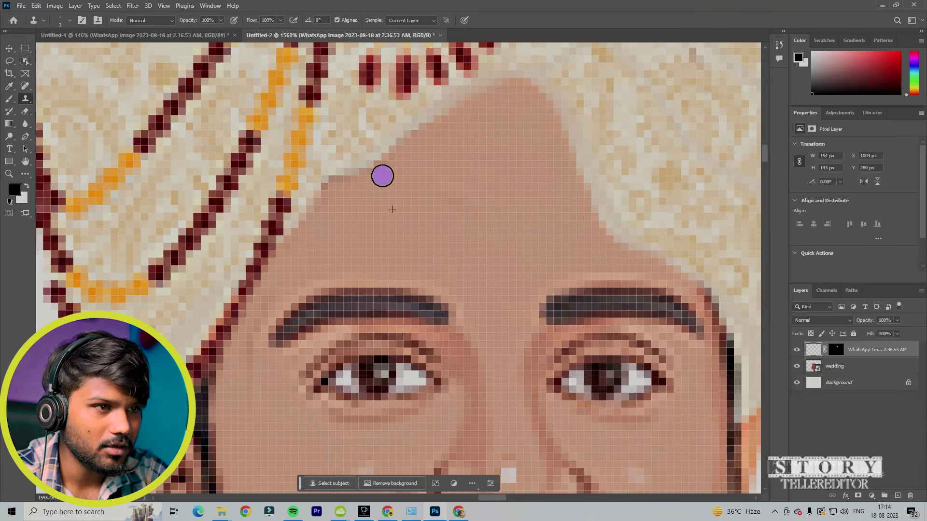
pyautogui.keyDown('alt'); pyautogui.scroll(-2, 453, 203); pyautogui.keyUp('alt')
pyautogui.keyDown('alt'); pyautogui.scroll(-6, 503, 232); pyautogui.keyUp('alt')
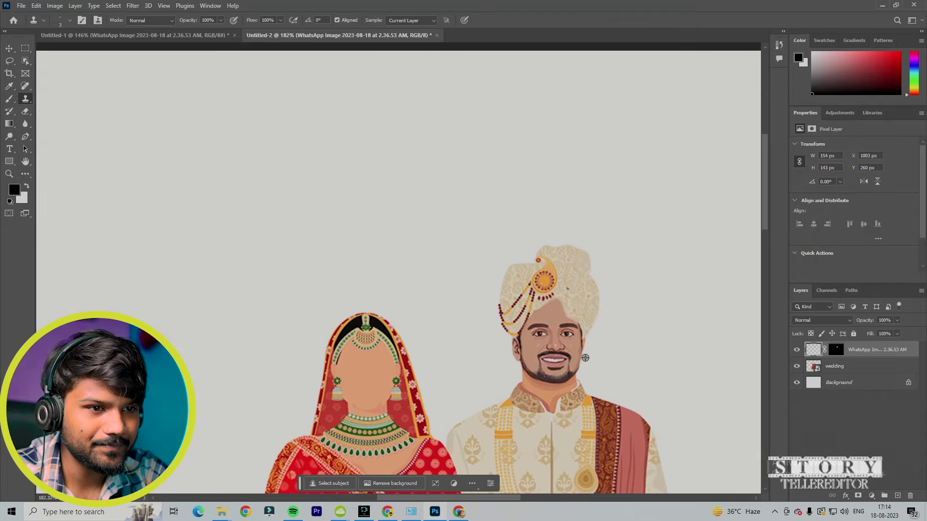
pyautogui.keyDown('alt'); pyautogui.scroll(-1, 557, 378); pyautogui.keyUp('alt')
pyautogui.scroll(-5, 579, 385)
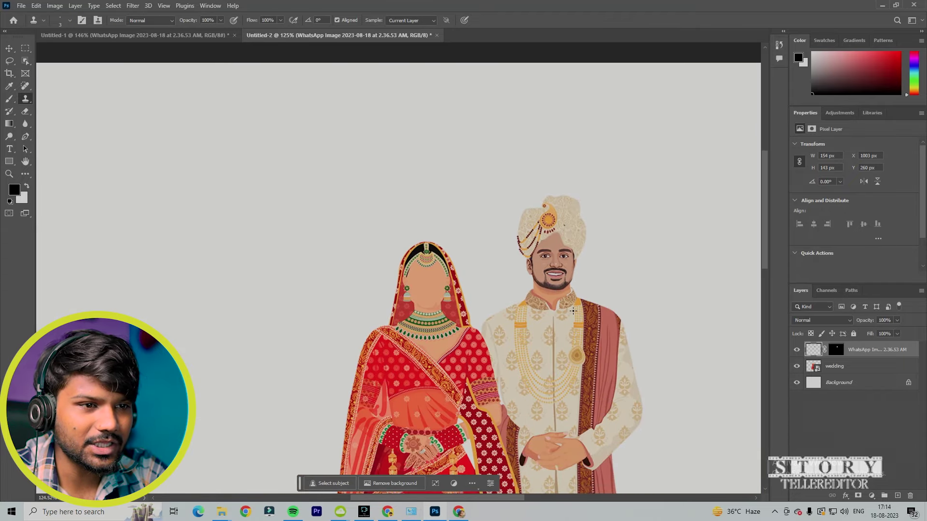
# Clean up the portrait's edge along the turban and the side of the face with the Eraser and inspect the fit.
pyautogui.keyDown('alt'); pyautogui.scroll(3, 576, 274); pyautogui.keyUp('alt')
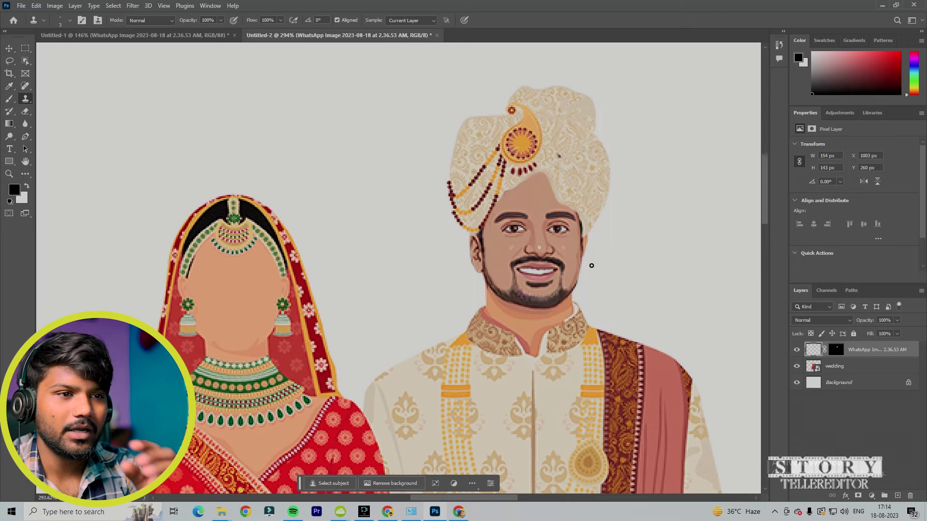
pyautogui.keyDown('alt'); pyautogui.scroll(1, 577, 280); pyautogui.keyUp('alt')
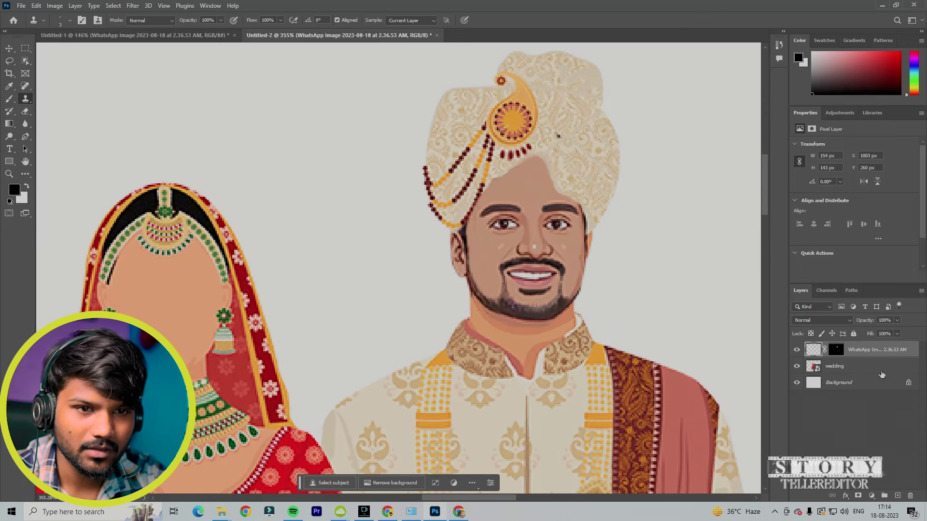
pyautogui.click(25, 111)
pyautogui.keyDown('alt'); pyautogui.scroll(4, 513, 145); pyautogui.keyUp('alt')
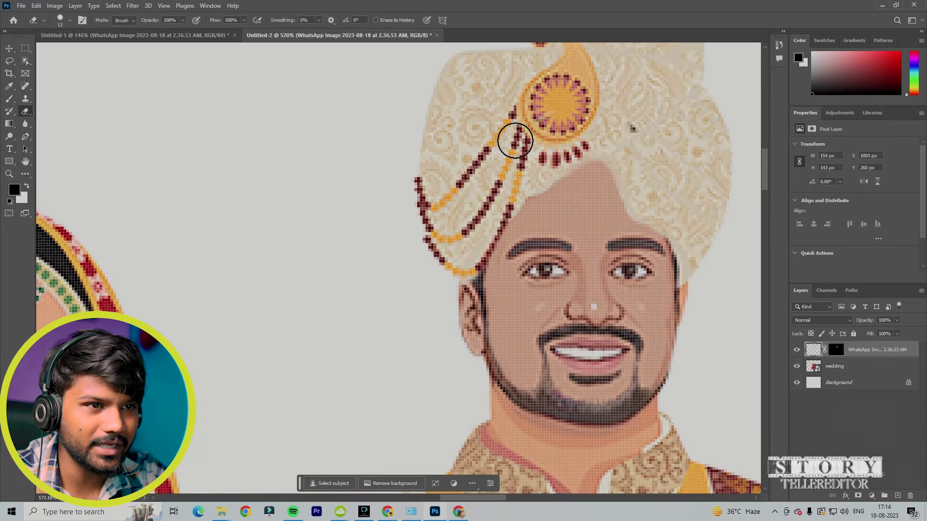
pyautogui.moveTo(599, 136)
pyautogui.mouseDown()
pyautogui.moveTo(509, 183)
pyautogui.moveTo(584, 129)
pyautogui.moveTo(631, 149)
pyautogui.moveTo(654, 203)
pyautogui.moveTo(704, 242)
pyautogui.moveTo(726, 279)
pyautogui.moveTo(739, 332)
pyautogui.moveTo(720, 306)
pyautogui.mouseUp()
pyautogui.scroll(-2, 720, 307)
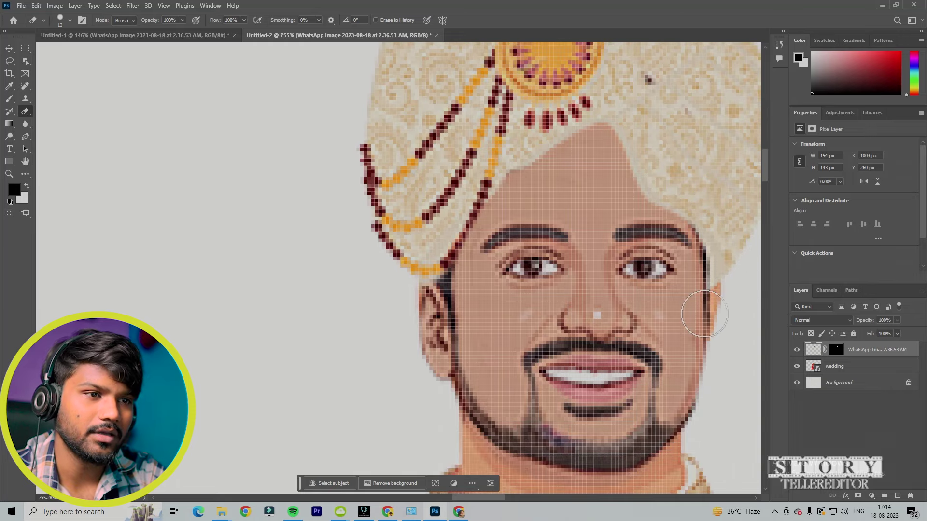
pyautogui.scroll(-6, 617, 302)
pyautogui.scroll(-1, 609, 313)
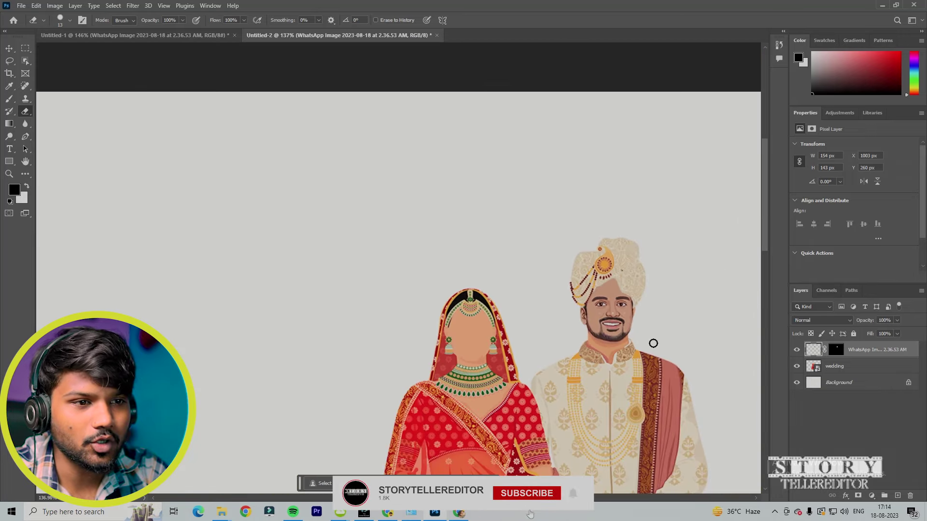
pyautogui.scroll(4, 653, 343)
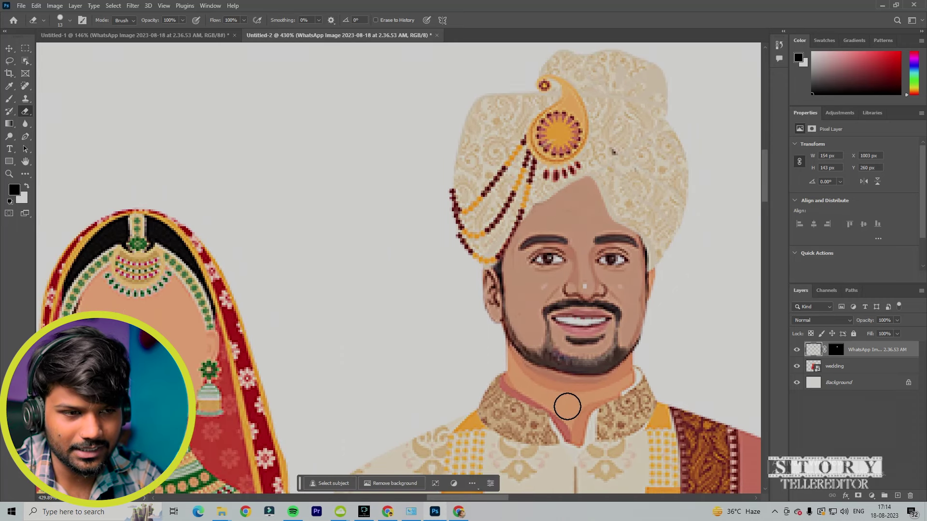
pyautogui.click(9, 48)
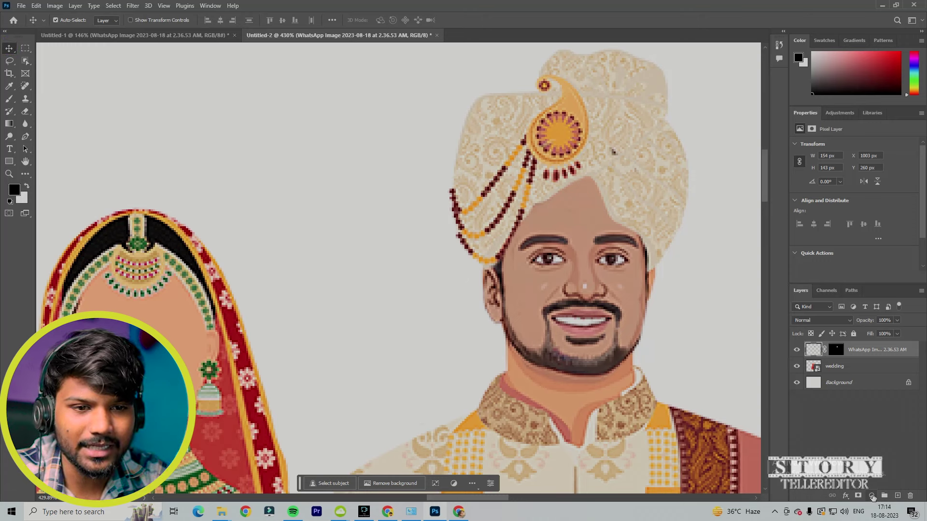
pyautogui.click(872, 496)
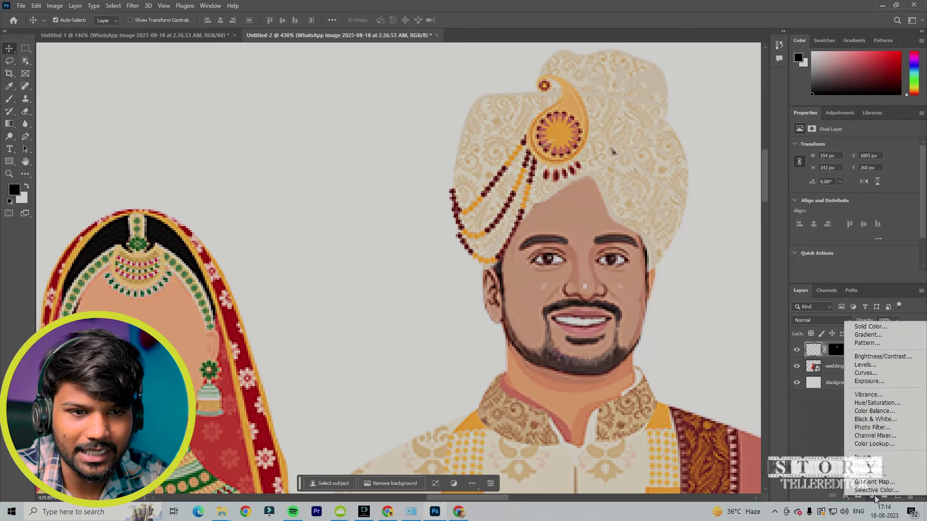
pyautogui.click(876, 403)
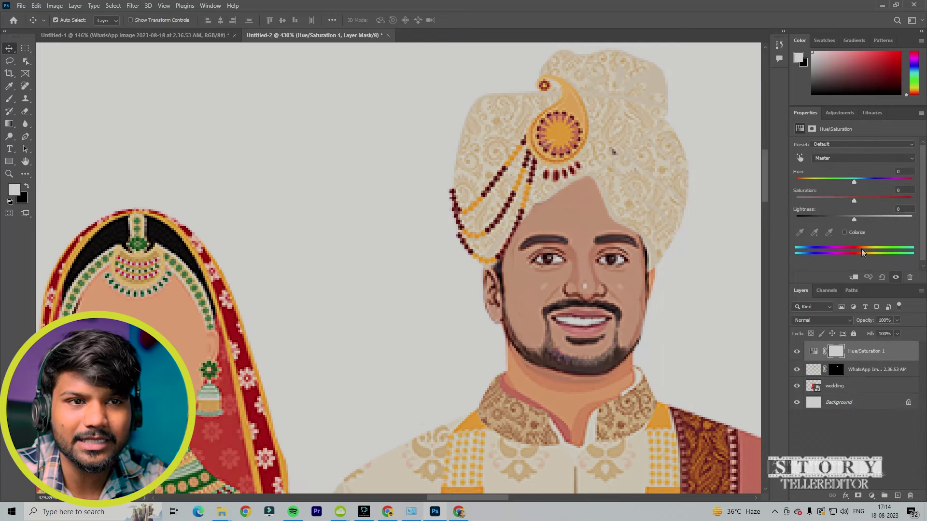
pyautogui.click(800, 158)
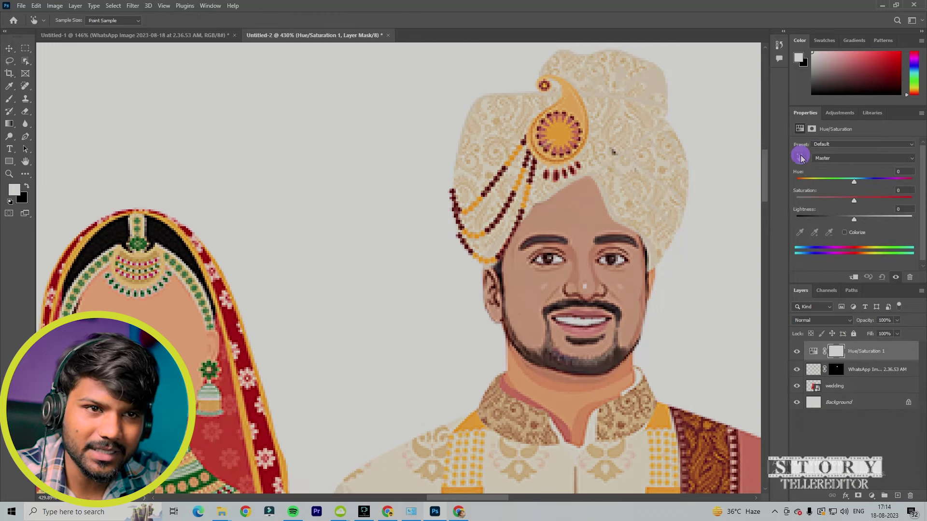
pyautogui.click(594, 209)
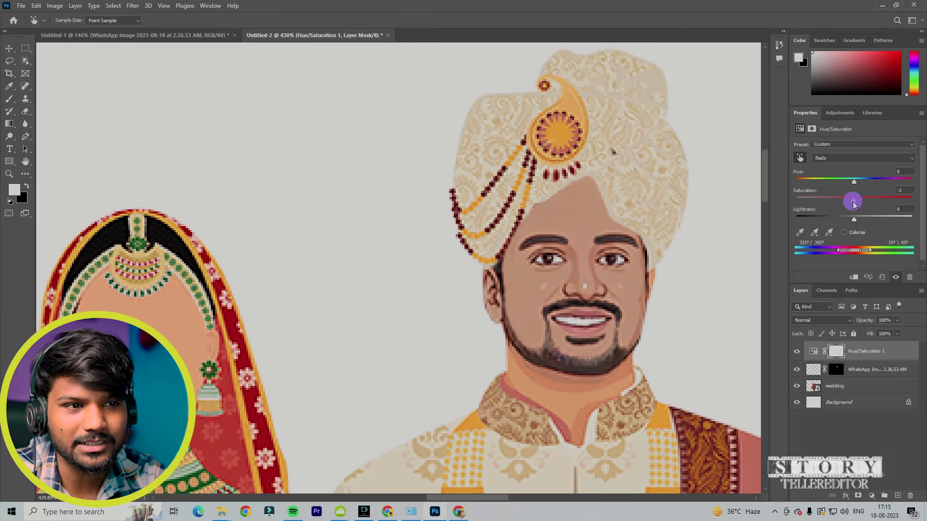
pyautogui.moveTo(844, 208); pyautogui.dragTo(856, 185)
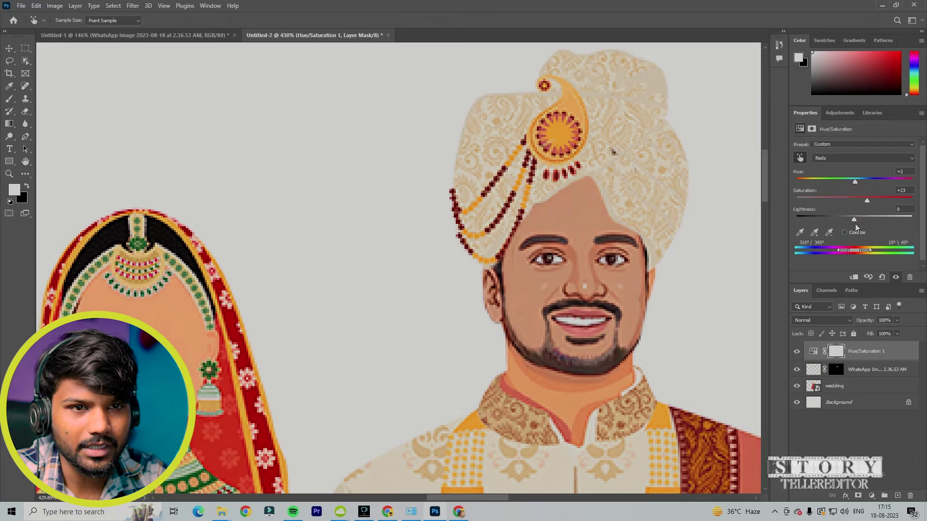
pyautogui.moveTo(849, 232); pyautogui.dragTo(853, 189)
pyautogui.moveTo(874, 225); pyautogui.dragTo(870, 228)
pyautogui.scroll(-10, 654, 320)
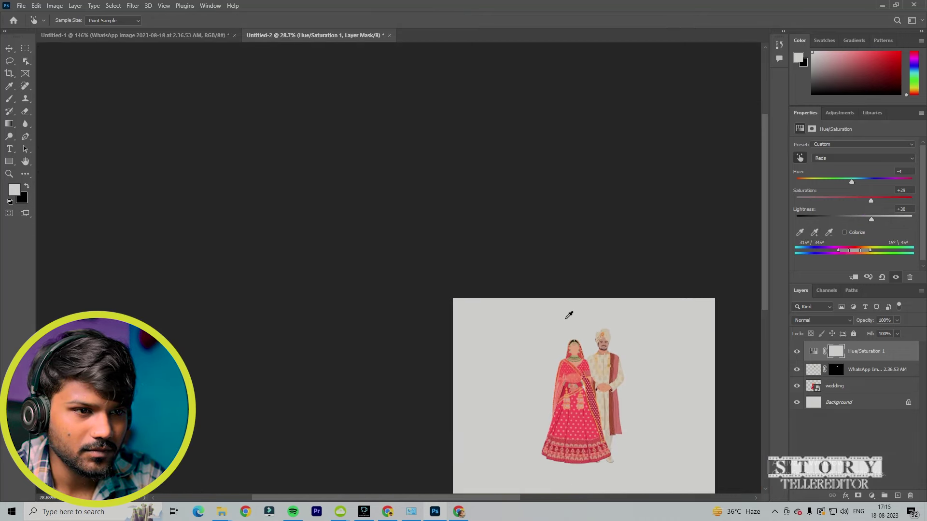
pyautogui.scroll(5, 599, 341)
pyautogui.scroll(8, 599, 341)
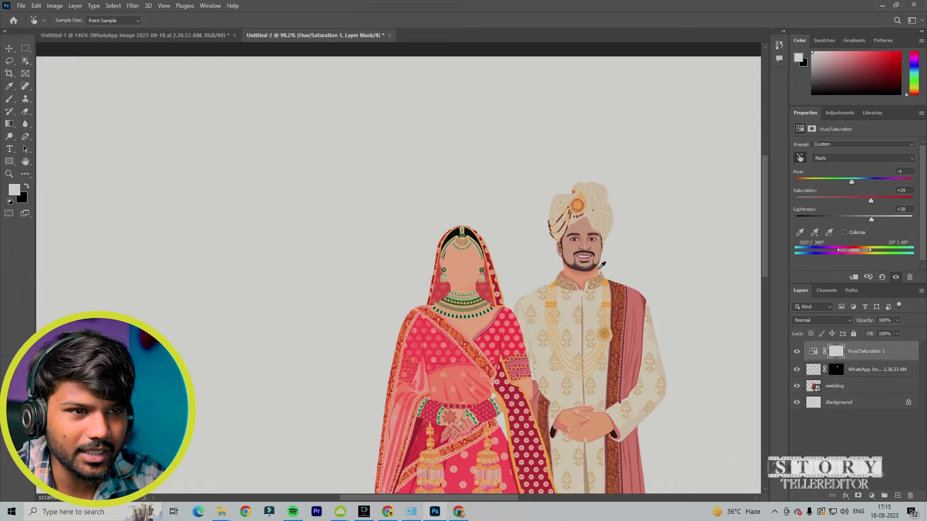
pyautogui.scroll(1, 594, 270)
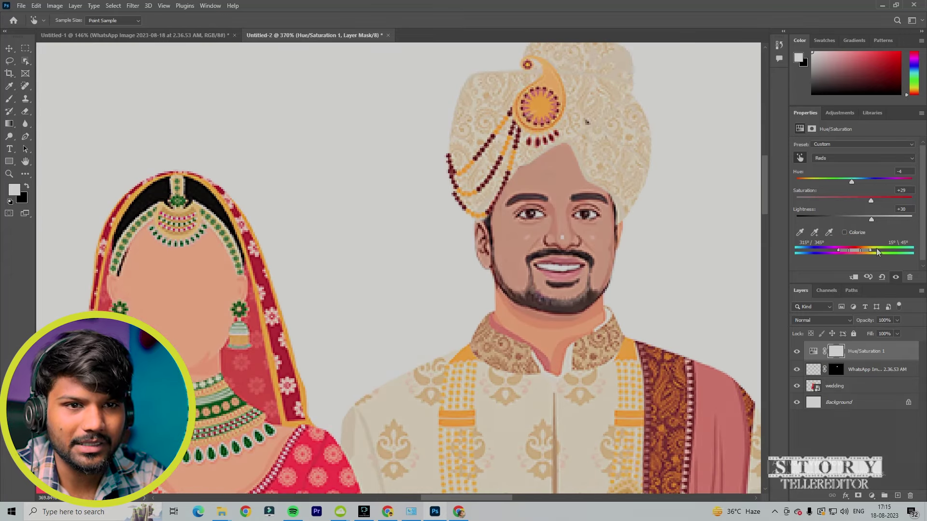
pyautogui.moveTo(873, 201); pyautogui.dragTo(862, 234)
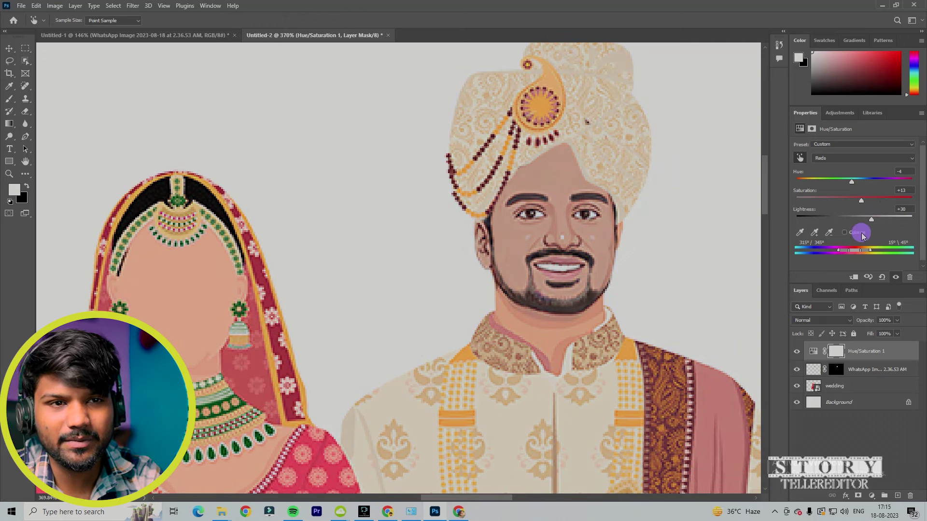
pyautogui.press('v')
pyautogui.click(874, 356)
pyautogui.press('Delete')
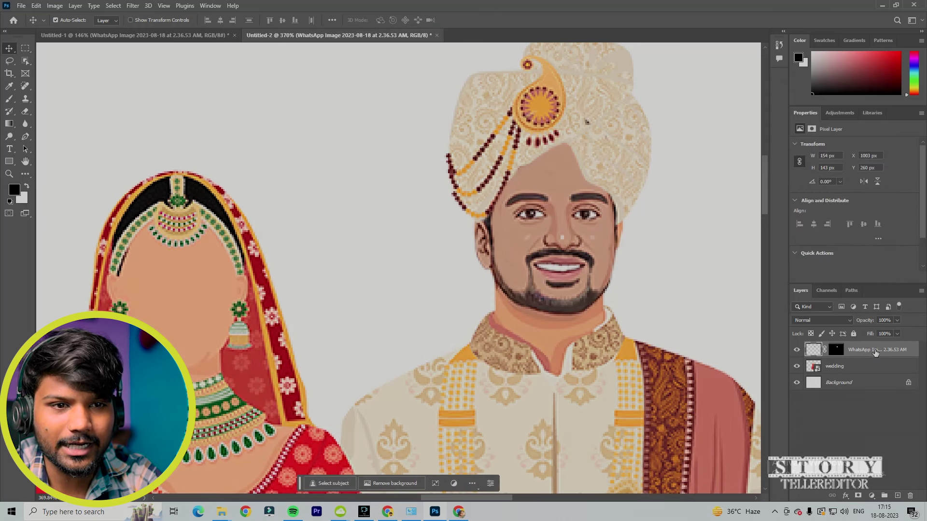
# Select the groom's whole face, including the ear and beard, on the portrait layer with the Quick Selection tool.
pyautogui.click(27, 60)
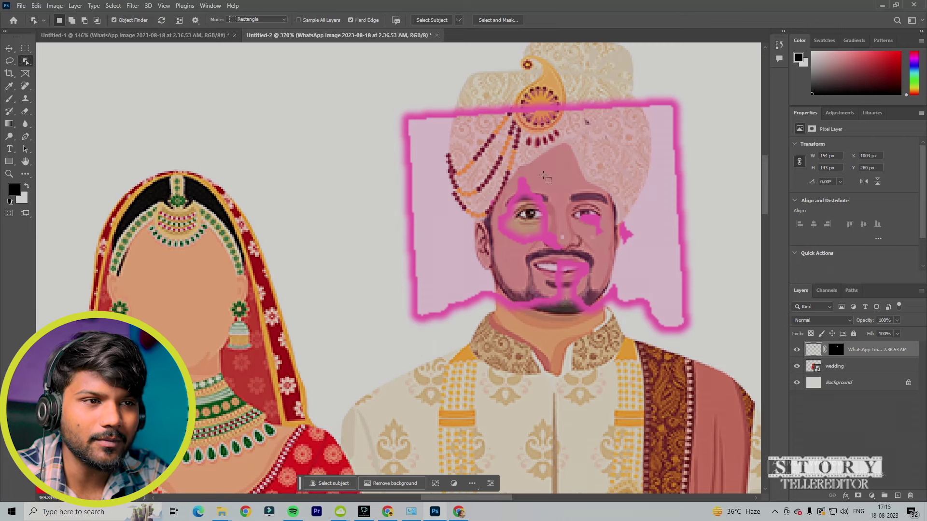
pyautogui.rightClick(445, 170)
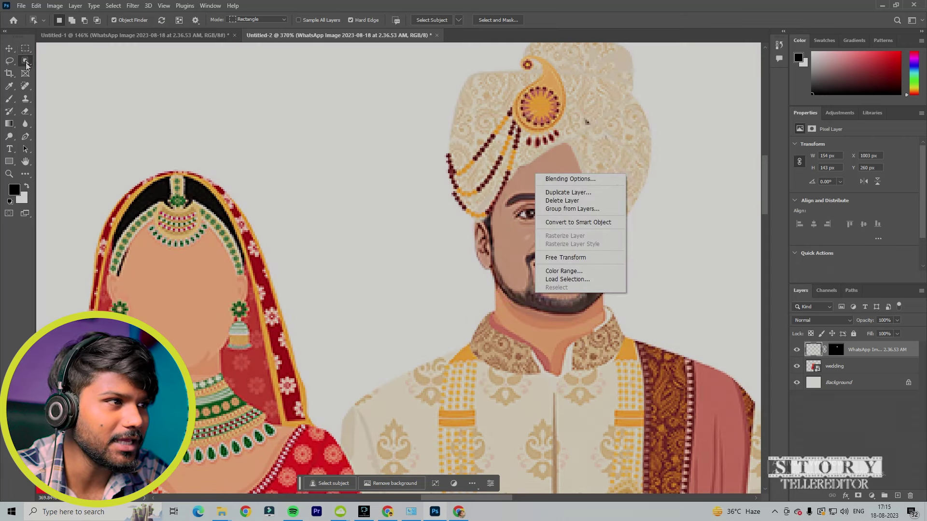
pyautogui.rightClick(26, 61)
pyautogui.click(71, 72)
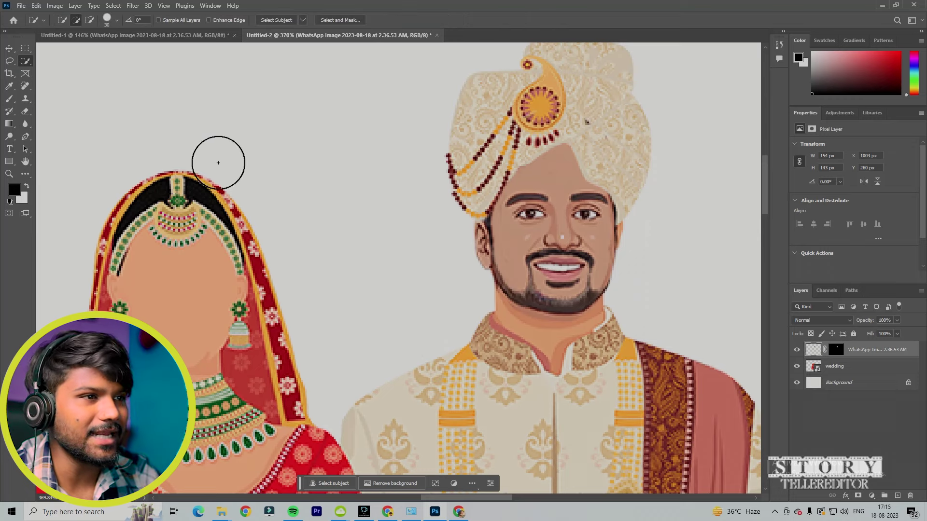
pyautogui.moveTo(549, 188); pyautogui.dragTo(550, 214)
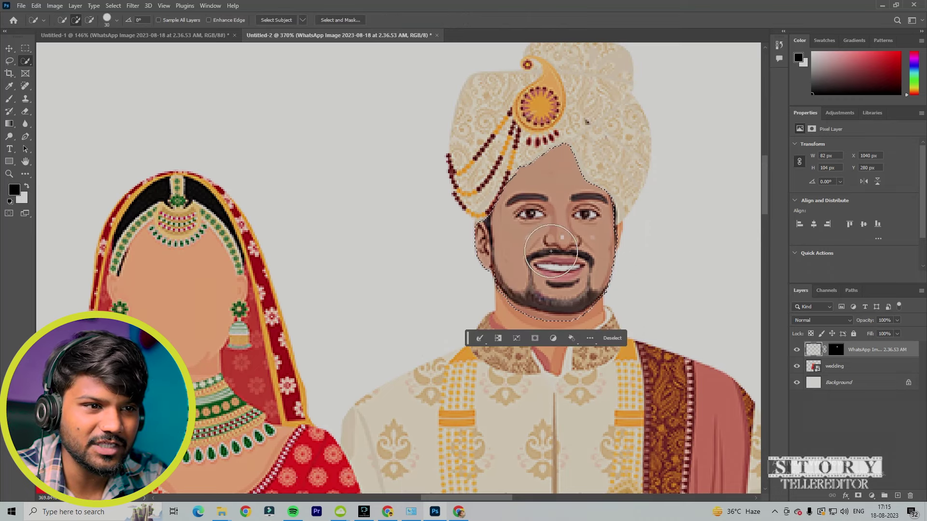
pyautogui.hotkey('alt', 'space')
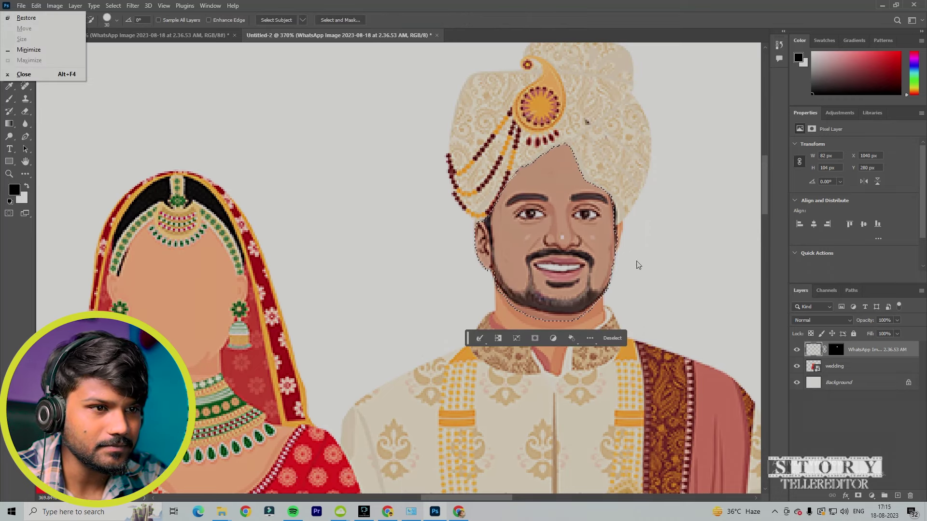
pyautogui.press('Escape')
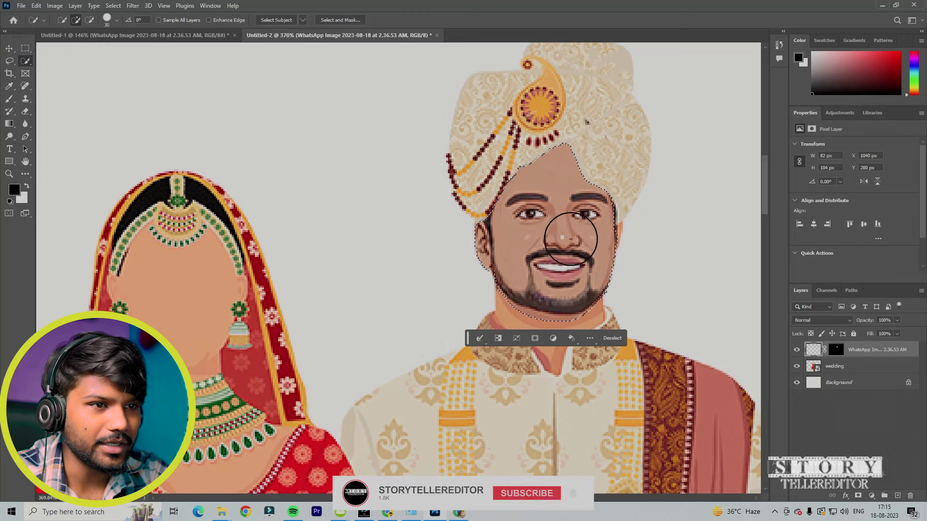
pyautogui.scroll(2, 568, 239)
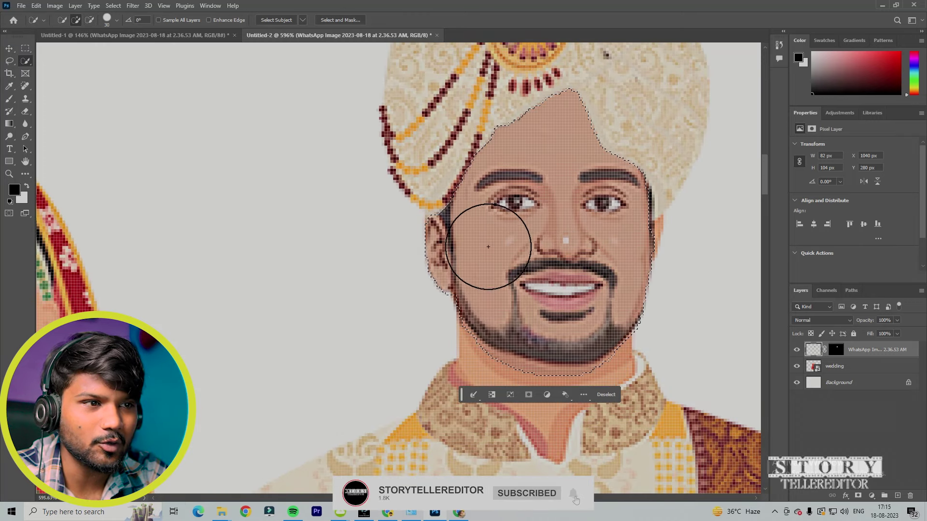
# Add a Hue/Saturation adjustment layer limited to the selected face, with Saturation +26 and Lightness -3.
pyautogui.click(9, 48)
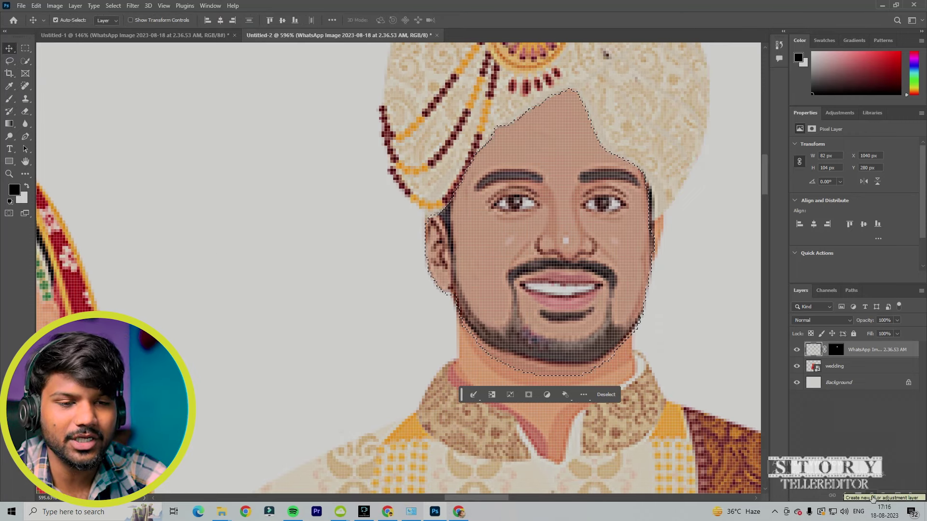
pyautogui.click(872, 498)
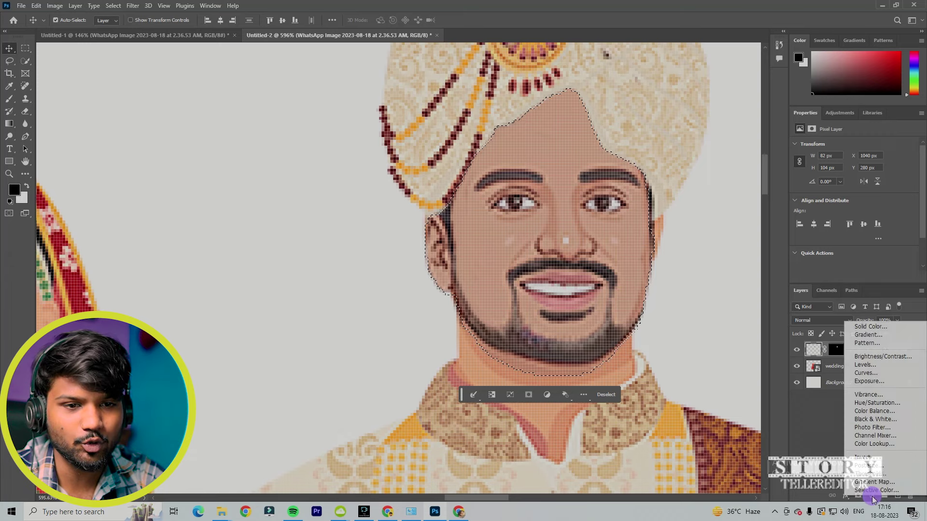
pyautogui.click(877, 403)
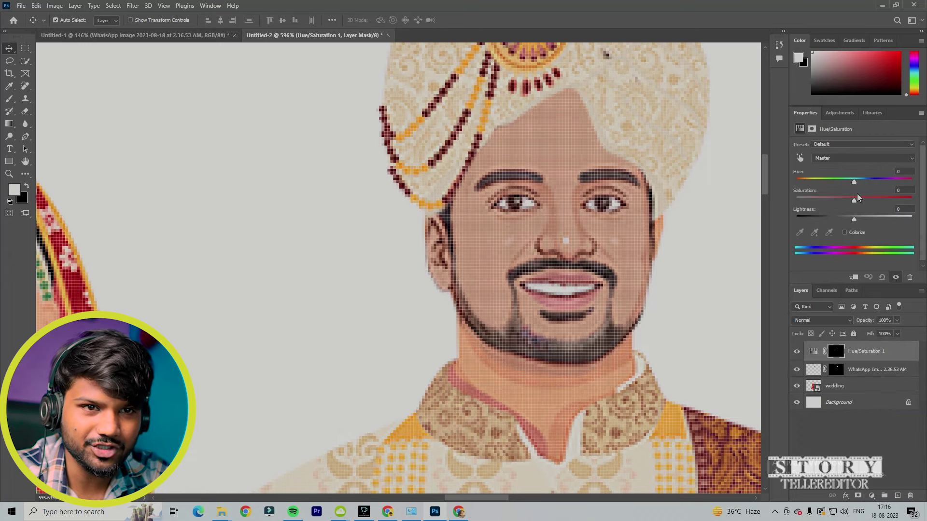
pyautogui.moveTo(857, 201); pyautogui.dragTo(873, 222)
pyautogui.scroll(-5, 661, 280)
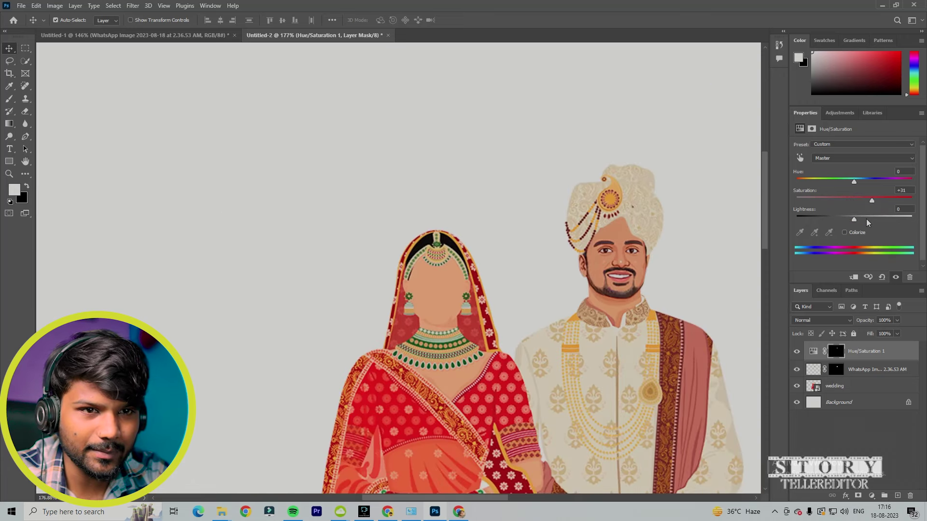
pyautogui.moveTo(872, 201); pyautogui.dragTo(890, 212)
pyautogui.scroll(3, 639, 281)
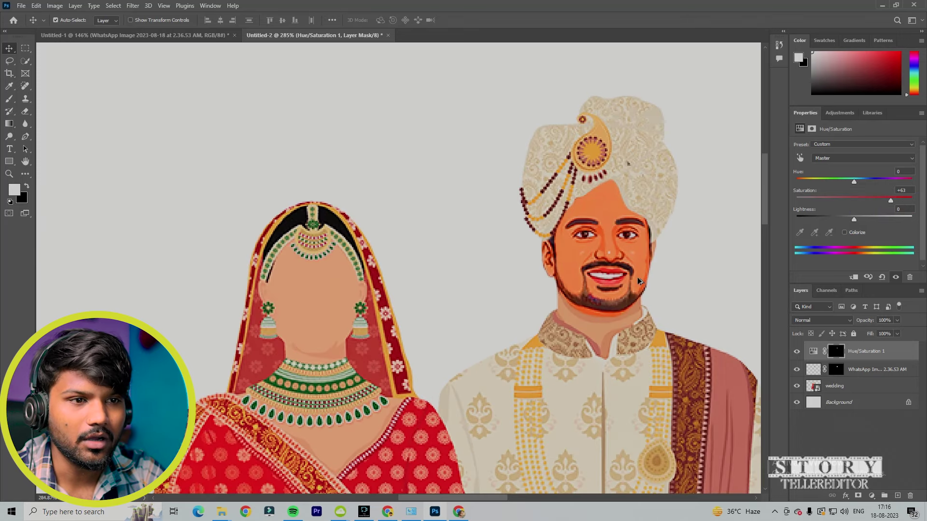
pyautogui.scroll(2, 639, 281)
pyautogui.moveTo(891, 199); pyautogui.dragTo(870, 213)
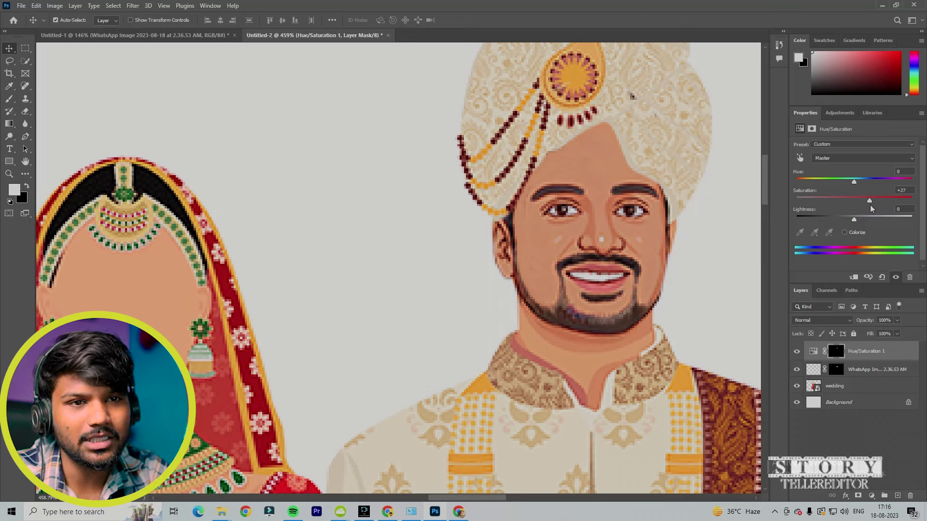
pyautogui.moveTo(854, 218)
pyautogui.mouseDown()
pyautogui.moveTo(864, 215)
pyautogui.moveTo(856, 222)
pyautogui.mouseUp()
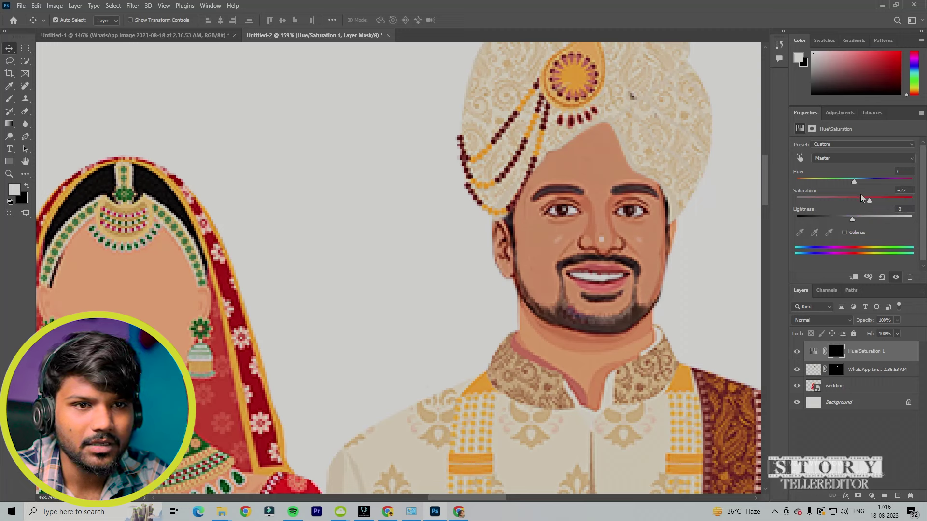
pyautogui.moveTo(867, 203)
pyautogui.mouseDown()
pyautogui.moveTo(865, 220)
pyautogui.moveTo(869, 213)
pyautogui.mouseUp()
# Examine how the groom's adjusted face tone matches his neck and hands, both close up and with the whole couple in view.
pyautogui.scroll(-5, 525, 363)
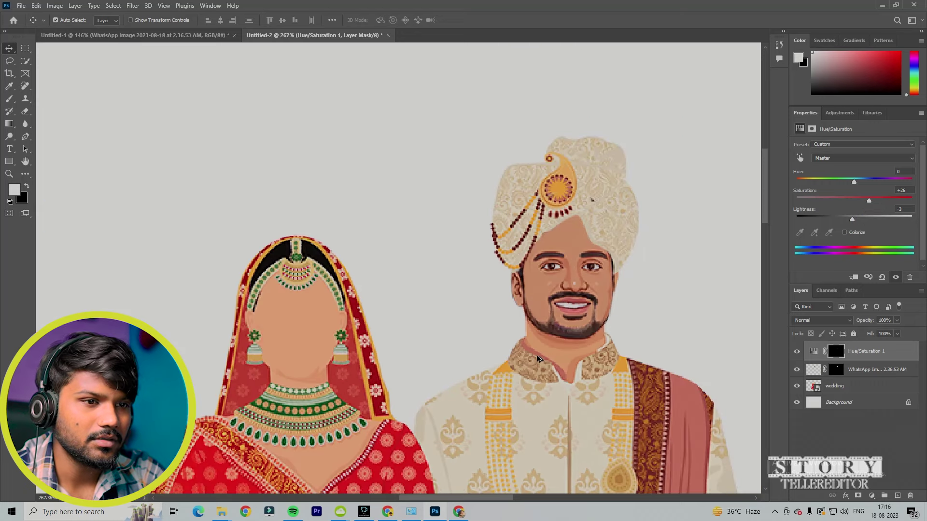
pyautogui.scroll(-1, 524, 311)
pyautogui.scroll(3, 580, 309)
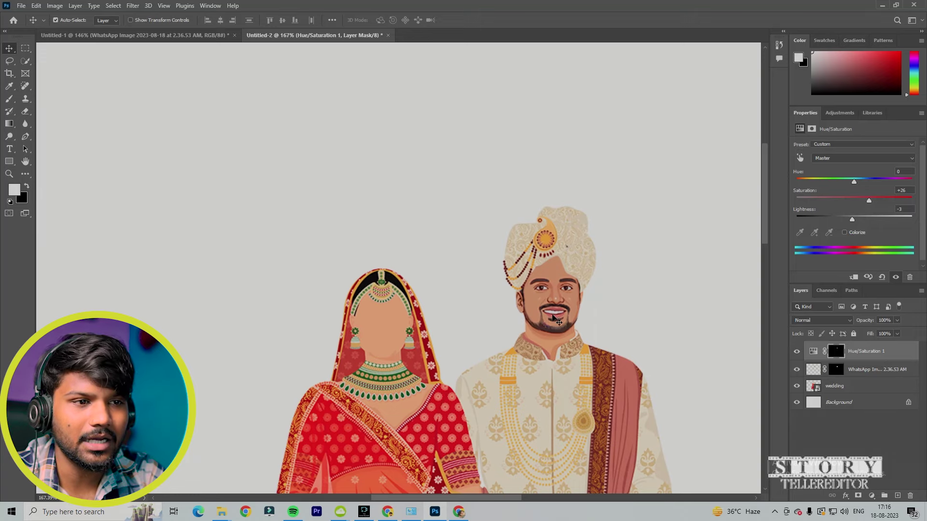
pyautogui.scroll(-4, 526, 300)
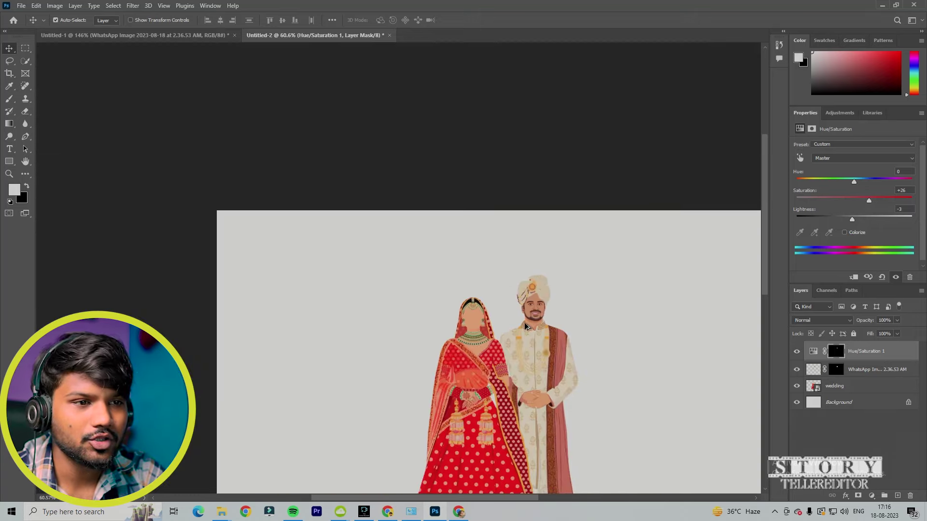
pyautogui.scroll(-1, 529, 338)
pyautogui.scroll(5, 526, 314)
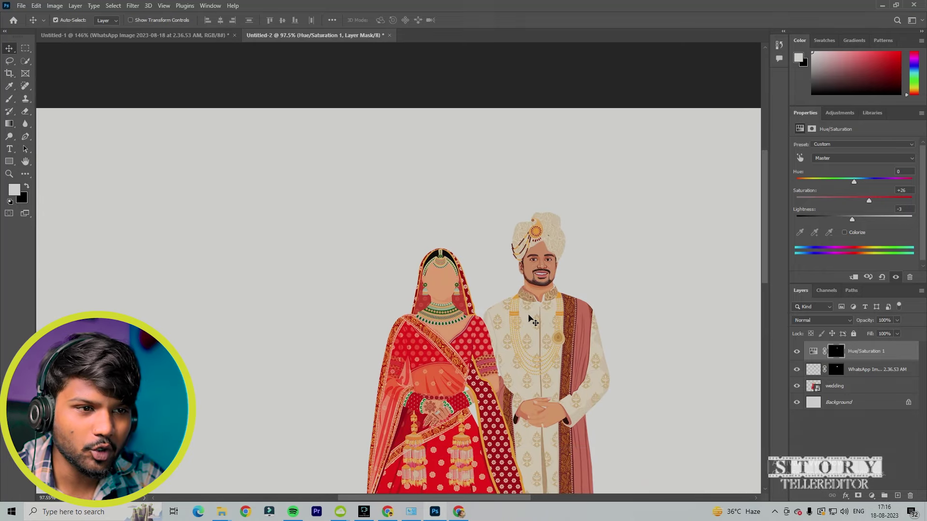
pyautogui.scroll(1, 536, 241)
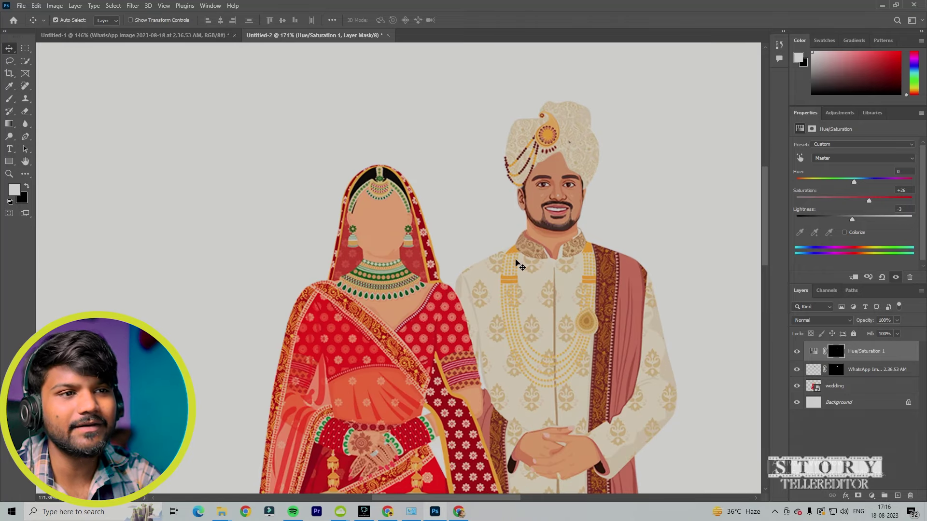
# Bring the bride's portrait "WhatsApp Image 2023-08-18 at 2.36.46 AM" from File Explorer into the wedding document.
pyautogui.moveTo(227, 516)
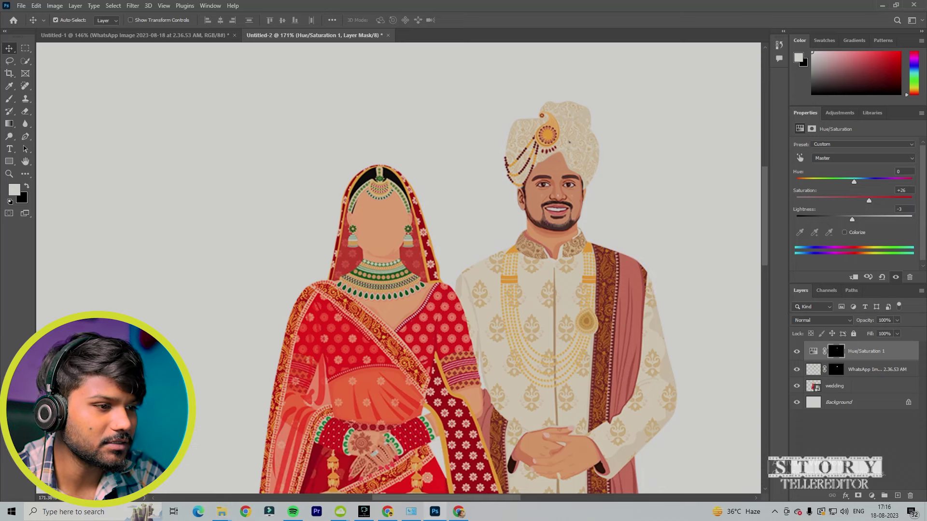
pyautogui.click(221, 511)
pyautogui.click(314, 463)
pyautogui.moveTo(704, 189); pyautogui.dragTo(321, 312)
# Scale the bride's portrait down to 4.52% and place it over the faceless bride's head.
pyautogui.scroll(-5, 398, 319)
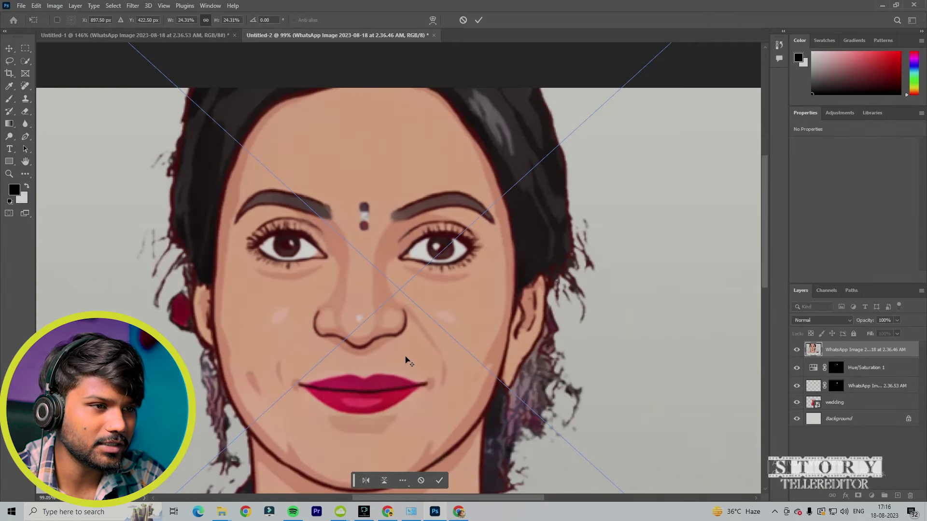
pyautogui.moveTo(552, 227); pyautogui.dragTo(436, 350)
pyautogui.moveTo(553, 231); pyautogui.dragTo(420, 337)
pyautogui.scroll(4, 420, 337)
pyautogui.scroll(3, 420, 336)
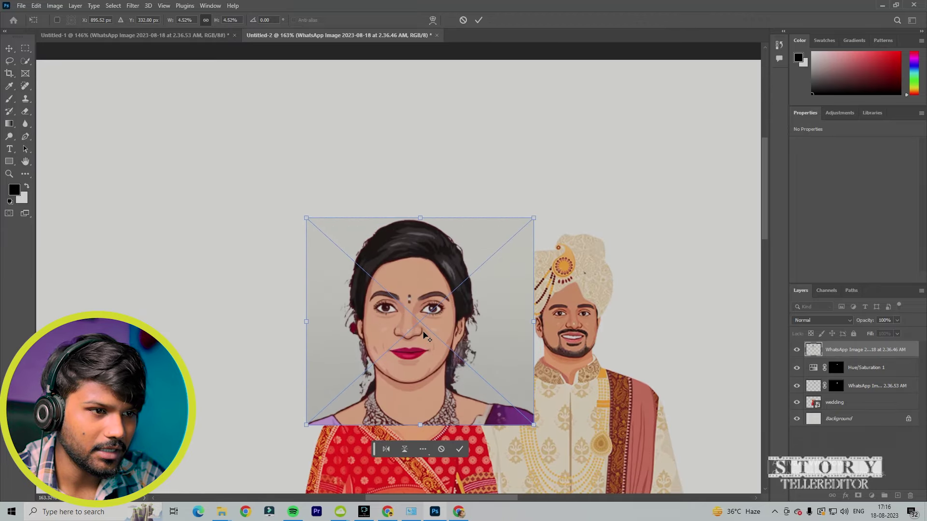
# Reduce the bride's portrait further to 2.78% and position it just above the bride's necklace.
pyautogui.scroll(-3, 428, 315)
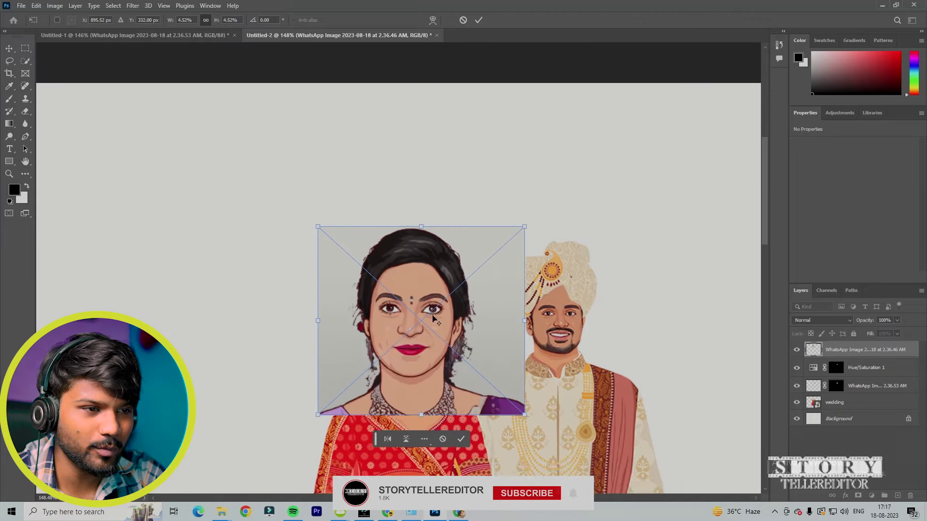
pyautogui.scroll(2, 433, 317)
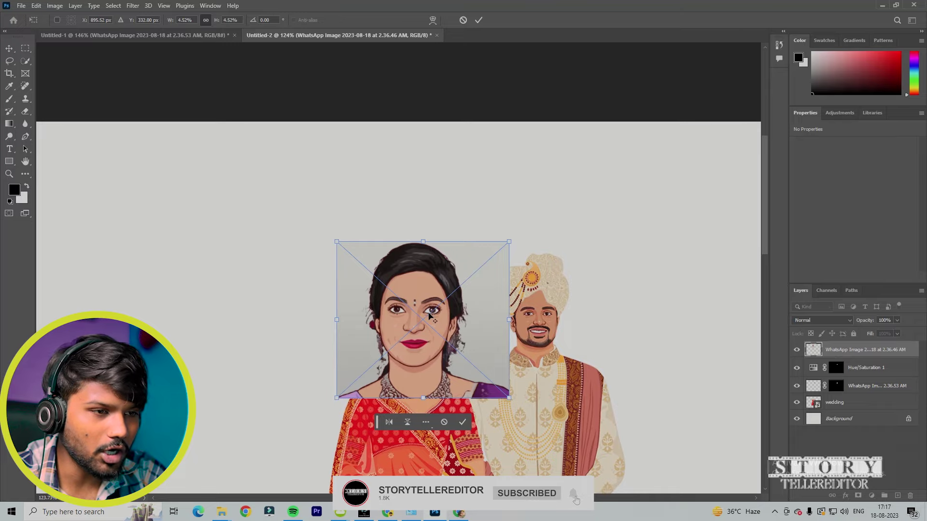
pyautogui.scroll(-3, 431, 317)
pyautogui.scroll(-2, 429, 316)
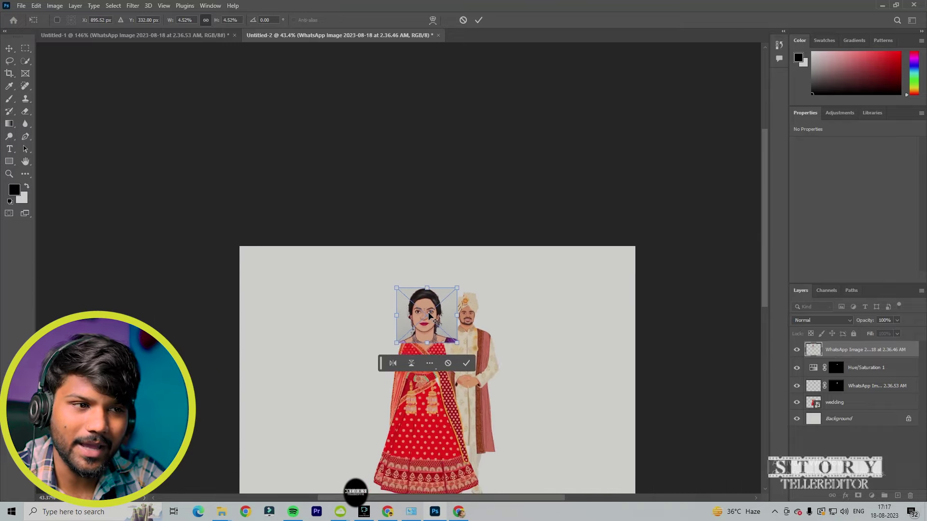
pyautogui.scroll(4, 429, 316)
pyautogui.scroll(1, 429, 316)
pyautogui.scroll(-1, 429, 318)
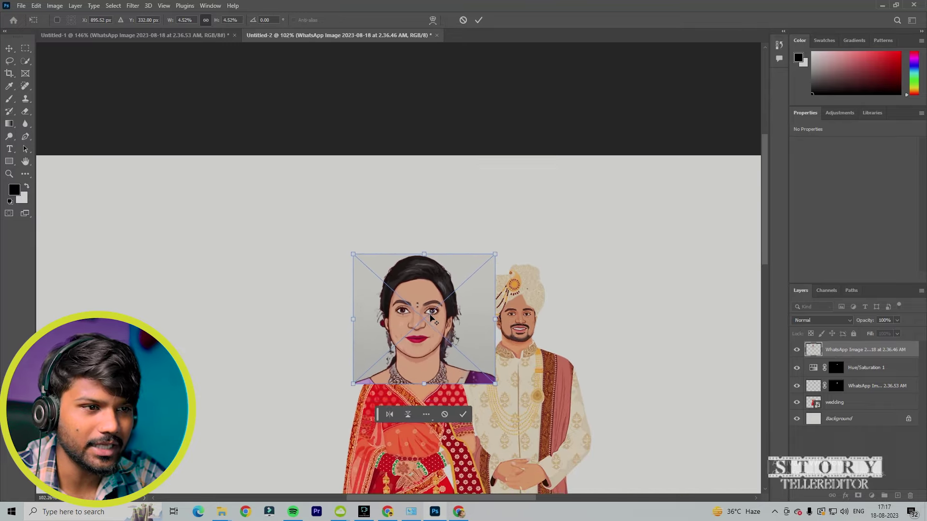
pyautogui.scroll(3, 431, 318)
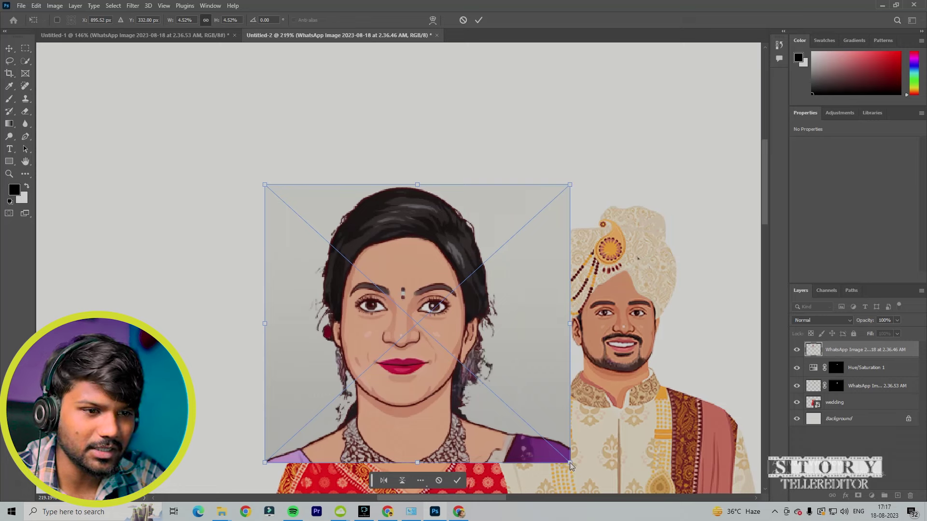
pyautogui.moveTo(570, 462); pyautogui.dragTo(445, 355)
pyautogui.moveTo(382, 338); pyautogui.dragTo(424, 463)
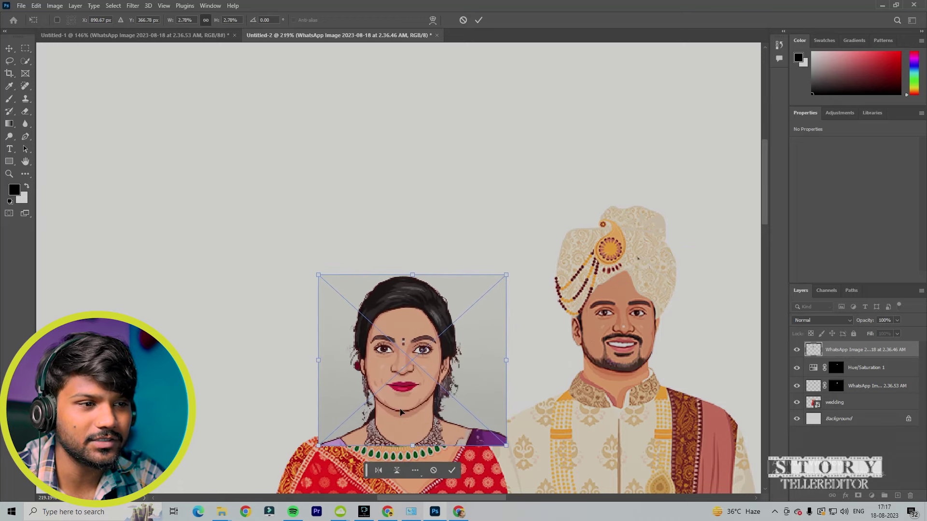
# Lower the bride's portrait layer opacity to 60% so the underlying head can guide the alignment.
pyautogui.scroll(3, 413, 389)
pyautogui.moveTo(765, 174)
pyautogui.mouseDown()
pyautogui.moveTo(761, 209)
pyautogui.moveTo(770, 175)
pyautogui.mouseUp()
pyautogui.scroll(-1, 403, 323)
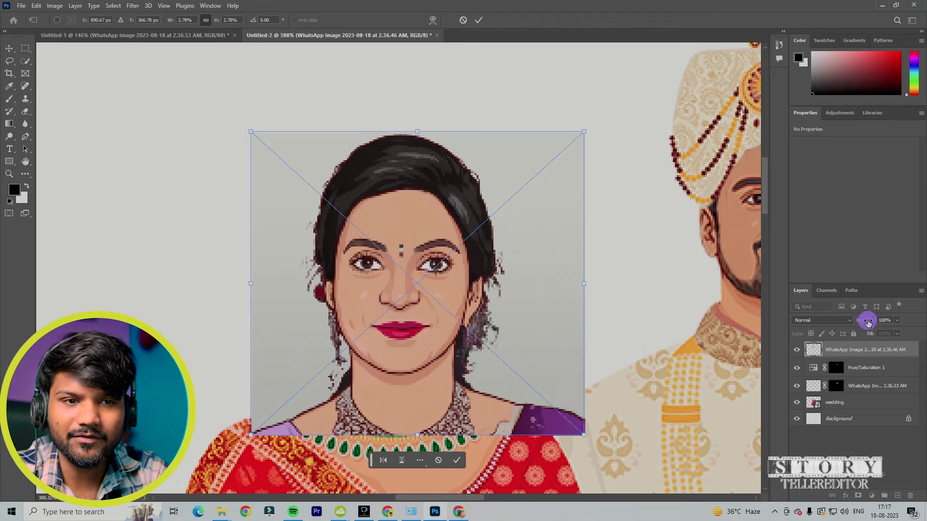
pyautogui.moveTo(868, 323); pyautogui.dragTo(855, 328)
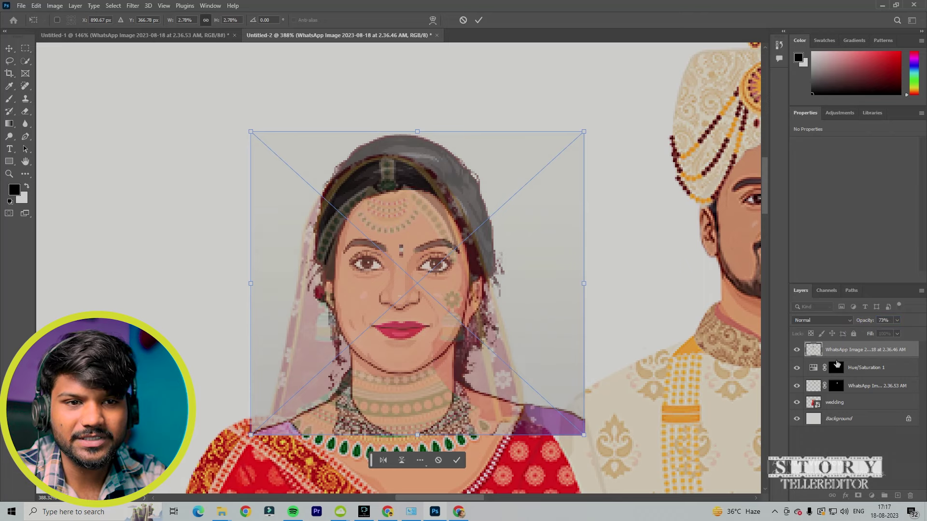
pyautogui.moveTo(865, 321); pyautogui.dragTo(864, 328)
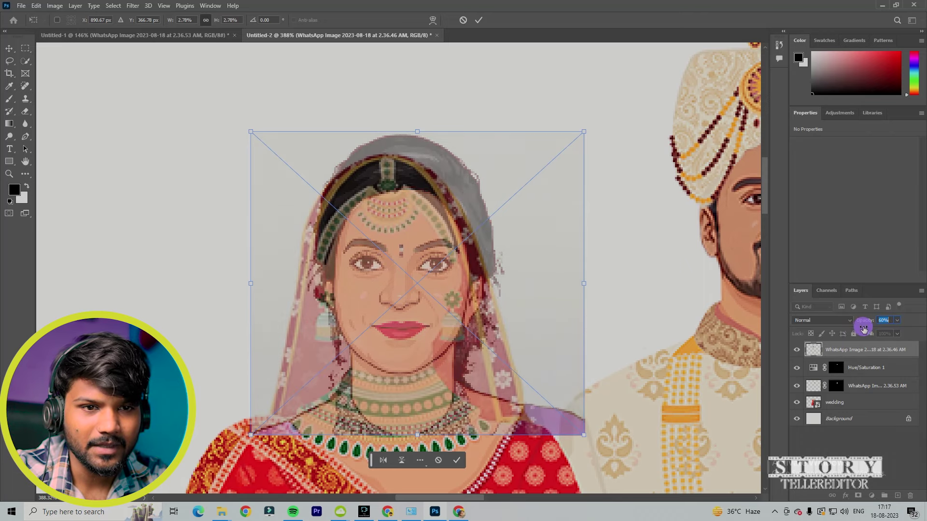
# Scale the bride's portrait to 2.33%, align its face between the bride's earrings and headband, and apply the transform.
pyautogui.scroll(3, 423, 317)
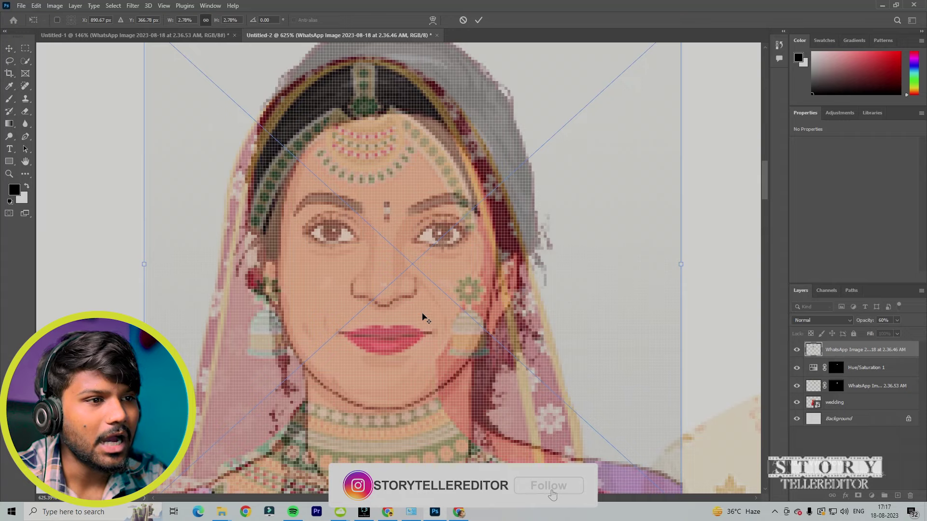
pyautogui.scroll(-1, 422, 314)
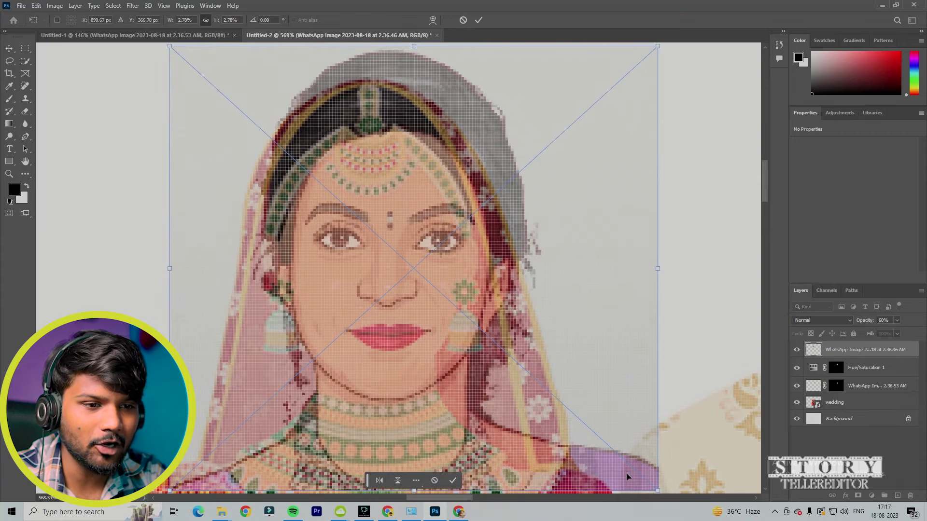
pyautogui.moveTo(657, 490); pyautogui.dragTo(561, 403)
pyautogui.moveTo(382, 299); pyautogui.dragTo(406, 338)
pyautogui.moveTo(598, 85); pyautogui.dragTo(609, 70)
pyautogui.moveTo(539, 148); pyautogui.dragTo(482, 152)
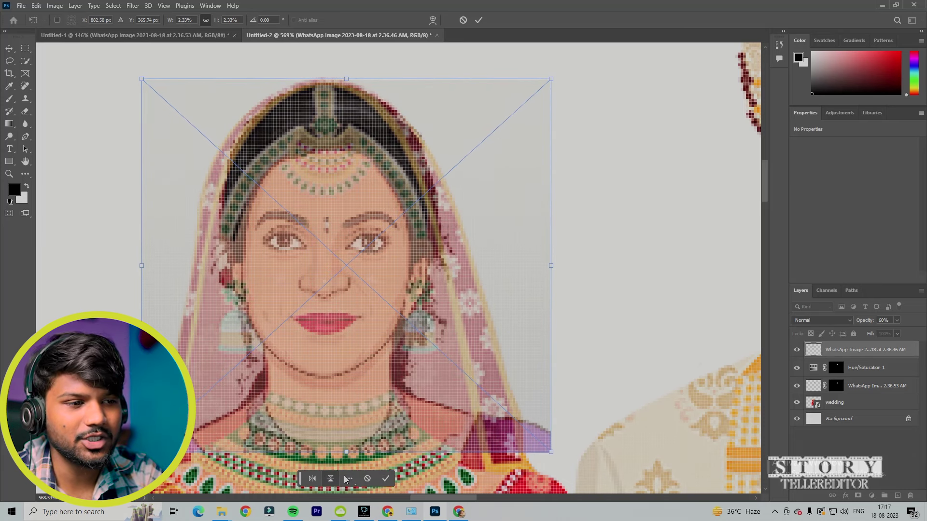
pyautogui.click(9, 48)
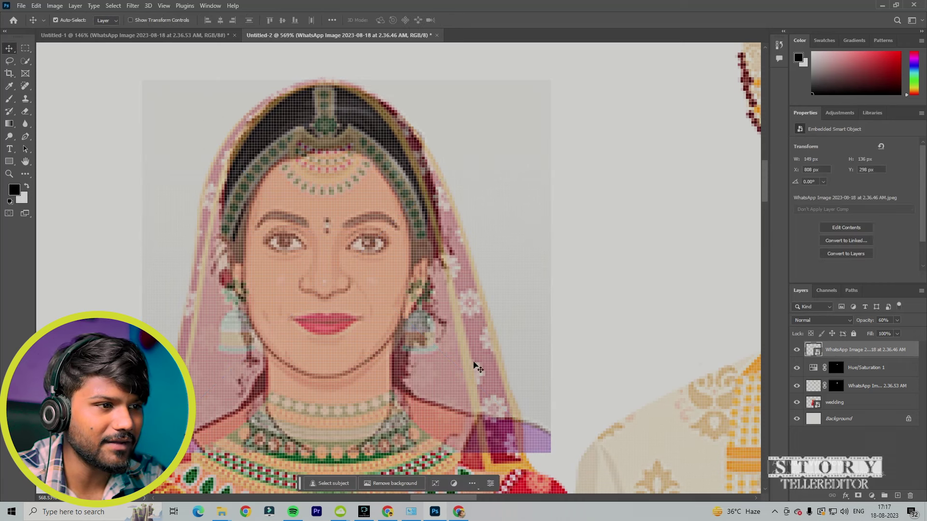
# Remove the portrait's background and erase its leftover shoulders, sari and necklace from the layer mask.
pyautogui.click(409, 485)
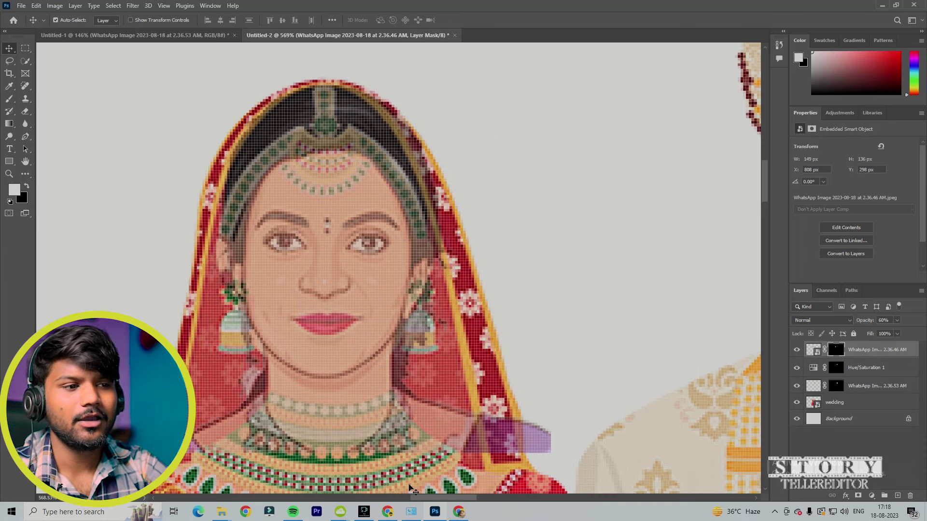
pyautogui.click(25, 111)
pyautogui.scroll(-2, 347, 304)
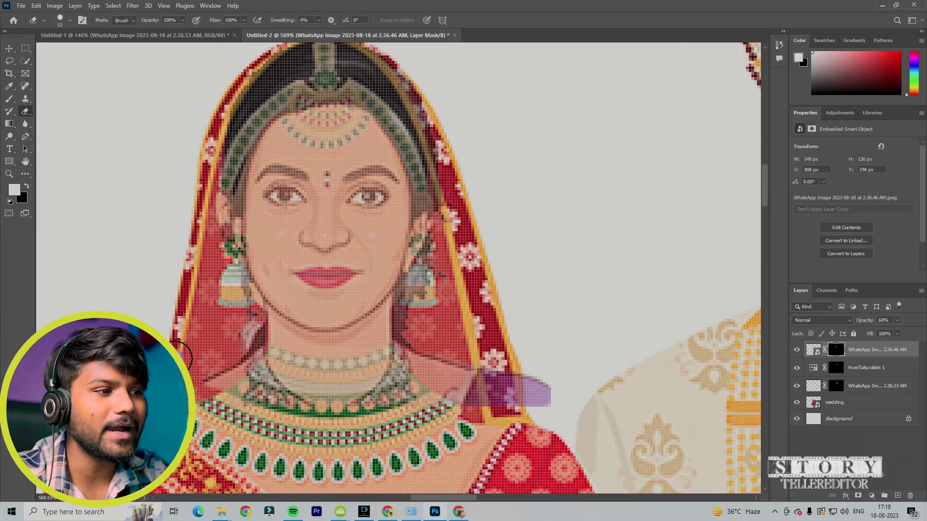
pyautogui.moveTo(207, 381)
pyautogui.mouseDown()
pyautogui.moveTo(252, 378)
pyautogui.moveTo(376, 424)
pyautogui.moveTo(554, 372)
pyautogui.moveTo(519, 325)
pyautogui.mouseUp()
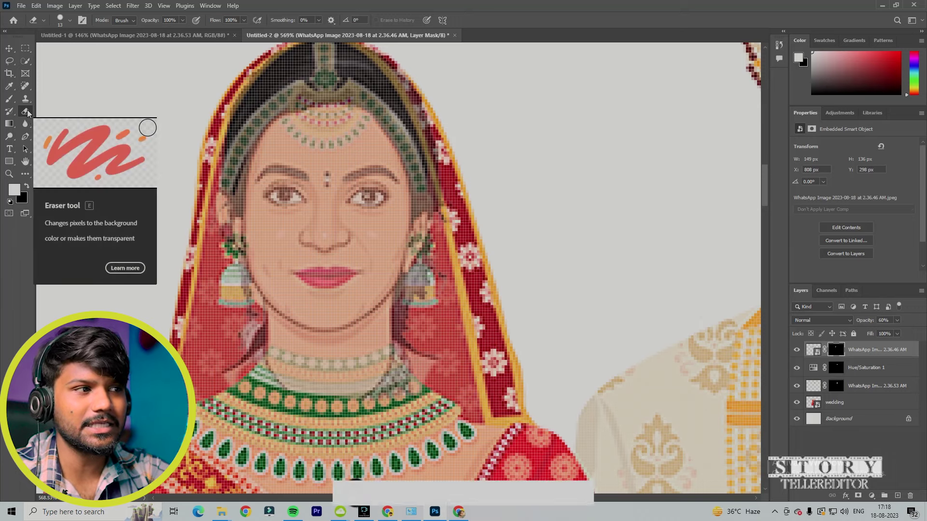
pyautogui.moveTo(396, 401)
pyautogui.mouseDown()
pyautogui.moveTo(415, 354)
pyautogui.moveTo(405, 351)
pyautogui.moveTo(344, 398)
pyautogui.moveTo(357, 397)
pyautogui.moveTo(199, 333)
pyautogui.moveTo(279, 367)
pyautogui.moveTo(238, 306)
pyautogui.mouseUp()
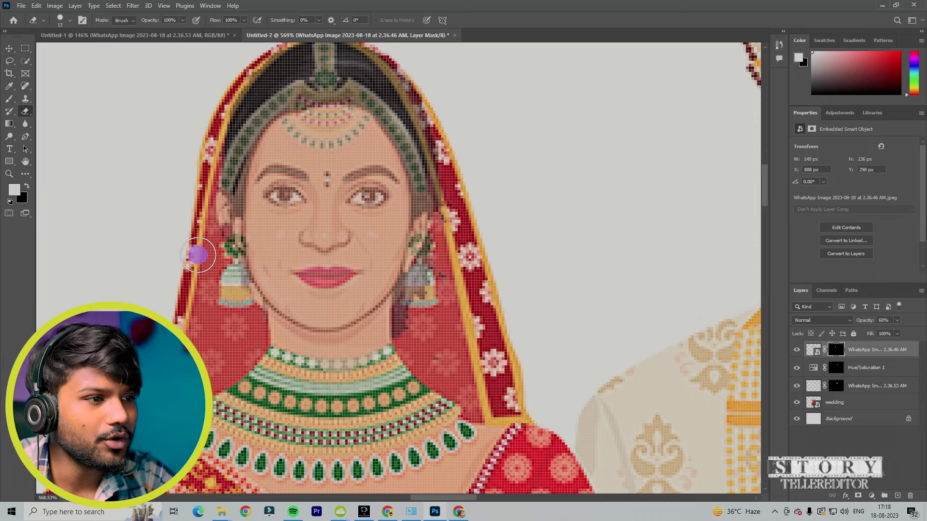
# Erase the portrait's neck and hair below the jawline to uncover the bride's own neck, necklace top and hanging earrings.
pyautogui.scroll(2, 181, 259)
pyautogui.moveTo(292, 77)
pyautogui.mouseDown()
pyautogui.moveTo(264, 100)
pyautogui.moveTo(337, 101)
pyautogui.moveTo(354, 75)
pyautogui.moveTo(333, 91)
pyautogui.moveTo(277, 97)
pyautogui.moveTo(302, 81)
pyautogui.moveTo(371, 92)
pyautogui.moveTo(325, 98)
pyautogui.moveTo(383, 113)
pyautogui.moveTo(425, 146)
pyautogui.moveTo(470, 214)
pyautogui.moveTo(427, 107)
pyautogui.moveTo(451, 212)
pyautogui.moveTo(447, 270)
pyautogui.moveTo(459, 230)
pyautogui.moveTo(446, 327)
pyautogui.moveTo(414, 350)
pyautogui.moveTo(429, 330)
pyautogui.moveTo(368, 392)
pyautogui.moveTo(309, 394)
pyautogui.moveTo(255, 379)
pyautogui.moveTo(224, 308)
pyautogui.moveTo(211, 143)
pyautogui.moveTo(199, 232)
pyautogui.moveTo(233, 135)
pyautogui.moveTo(223, 180)
pyautogui.moveTo(279, 132)
pyautogui.moveTo(341, 111)
pyautogui.moveTo(314, 124)
pyautogui.moveTo(371, 128)
pyautogui.moveTo(411, 170)
pyautogui.moveTo(430, 234)
pyautogui.moveTo(424, 308)
pyautogui.moveTo(391, 353)
pyautogui.moveTo(342, 376)
pyautogui.mouseUp()
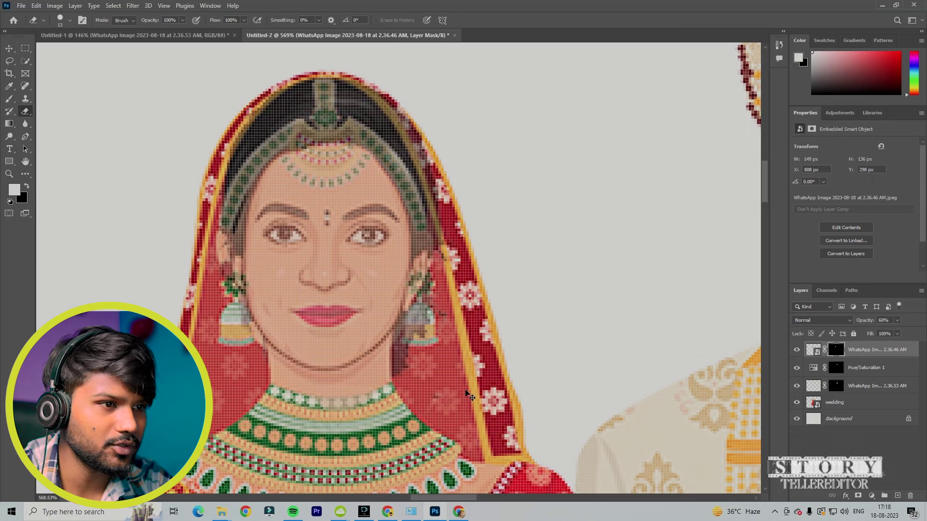
pyautogui.scroll(3, 396, 377)
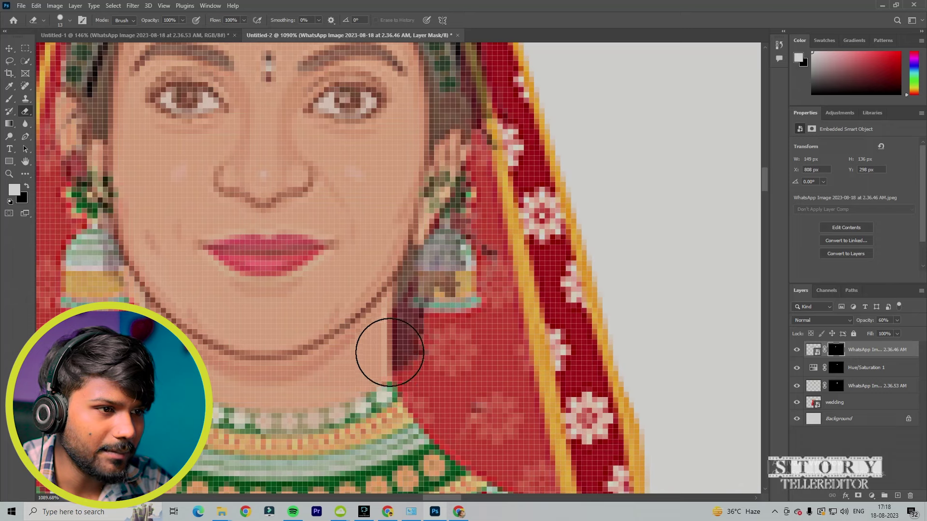
pyautogui.moveTo(228, 418)
pyautogui.mouseDown()
pyautogui.moveTo(274, 410)
pyautogui.moveTo(362, 371)
pyautogui.moveTo(421, 318)
pyautogui.moveTo(483, 223)
pyautogui.moveTo(414, 335)
pyautogui.mouseUp()
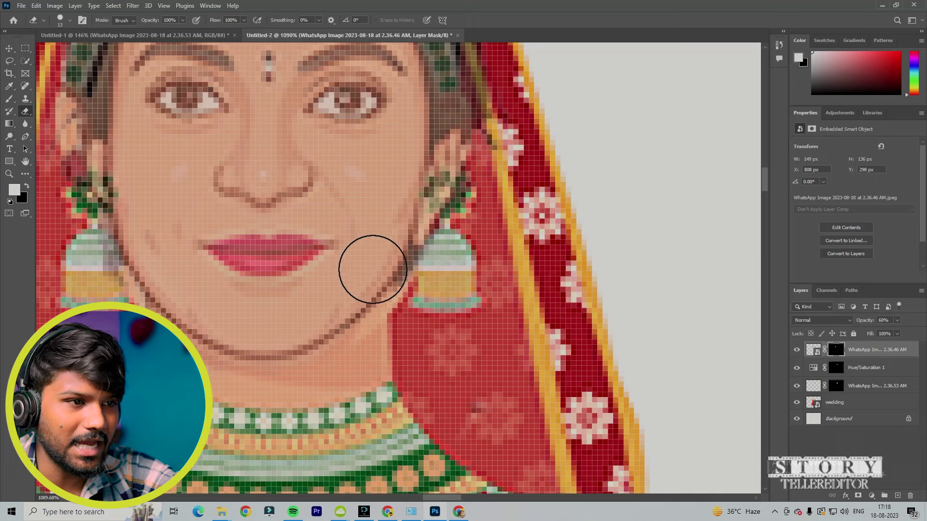
pyautogui.moveTo(410, 330)
pyautogui.mouseDown()
pyautogui.moveTo(373, 363)
pyautogui.moveTo(252, 397)
pyautogui.moveTo(179, 379)
pyautogui.mouseUp()
pyautogui.moveTo(106, 295); pyautogui.dragTo(67, 242)
pyautogui.scroll(2, 465, 318)
pyautogui.scroll(-3, 465, 317)
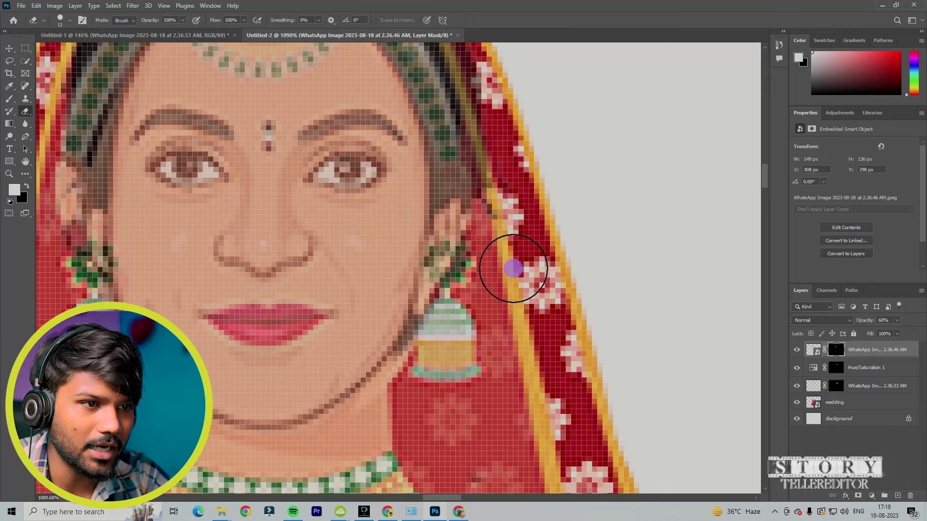
# Erase the portrait's hair over the bride's veil, black hair, beaded headband and upper forehead ornament.
pyautogui.scroll(-2, 366, 250)
pyautogui.moveTo(321, 48)
pyautogui.mouseDown()
pyautogui.moveTo(296, 56)
pyautogui.moveTo(225, 144)
pyautogui.moveTo(296, 68)
pyautogui.moveTo(338, 72)
pyautogui.mouseUp()
pyautogui.scroll(1, 340, 83)
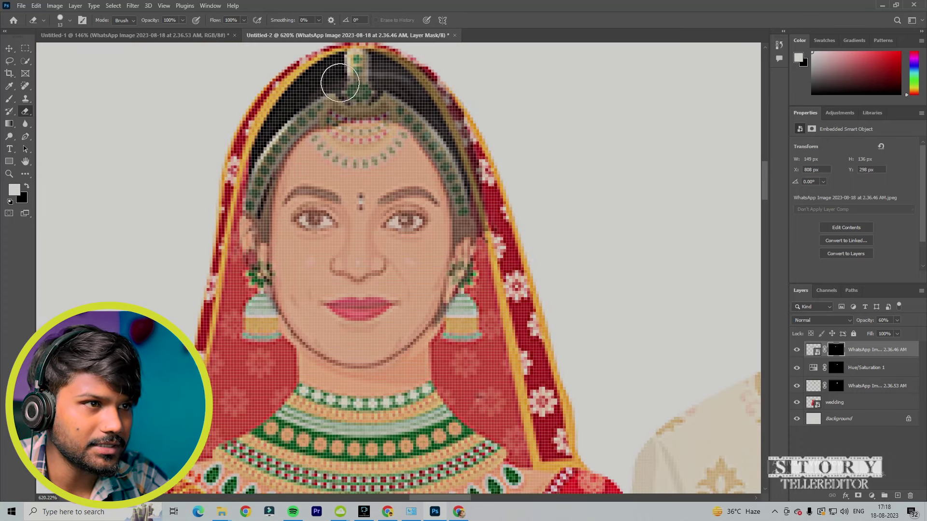
pyautogui.scroll(2, 340, 82)
pyautogui.moveTo(501, 93)
pyautogui.mouseDown()
pyautogui.moveTo(372, 95)
pyautogui.moveTo(449, 128)
pyautogui.moveTo(490, 245)
pyautogui.moveTo(482, 182)
pyautogui.mouseUp()
pyautogui.scroll(2, 307, 112)
pyautogui.moveTo(276, 153)
pyautogui.mouseDown()
pyautogui.moveTo(236, 188)
pyautogui.moveTo(188, 303)
pyautogui.mouseUp()
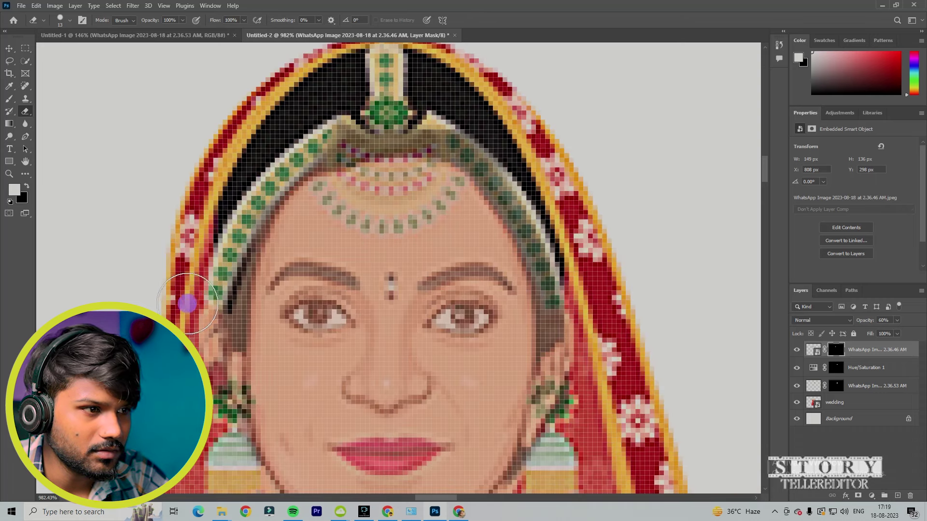
pyautogui.moveTo(276, 170)
pyautogui.mouseDown()
pyautogui.moveTo(311, 124)
pyautogui.moveTo(446, 113)
pyautogui.moveTo(525, 183)
pyautogui.moveTo(574, 328)
pyautogui.mouseUp()
pyautogui.moveTo(350, 131)
pyautogui.mouseDown()
pyautogui.moveTo(402, 130)
pyautogui.moveTo(380, 173)
pyautogui.moveTo(405, 173)
pyautogui.moveTo(412, 162)
pyautogui.moveTo(360, 178)
pyautogui.moveTo(361, 164)
pyautogui.moveTo(383, 176)
pyautogui.mouseUp()
# Reduce the eraser to 7 px and clean the portrait's edges along the forehead ornament and both sides of the beaded headband.
pyautogui.scroll(5, 383, 176)
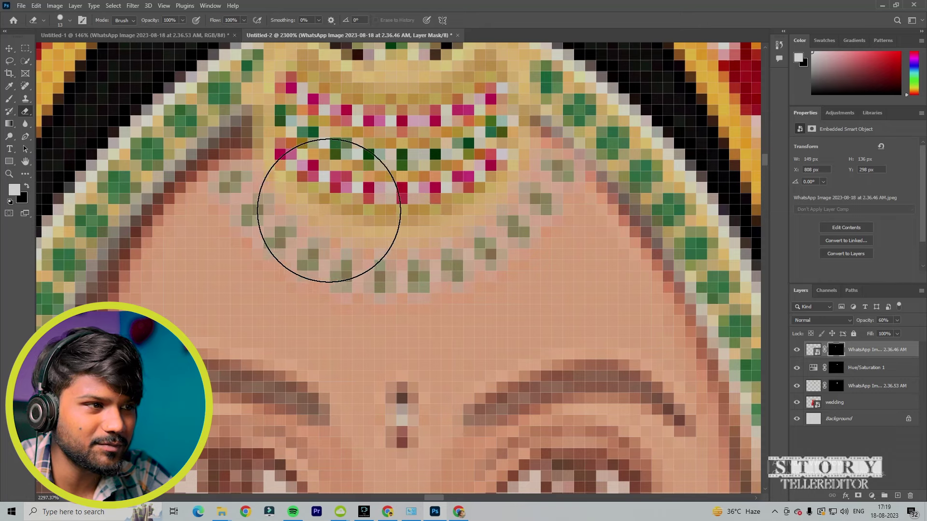
pyautogui.rightClick(390, 159)
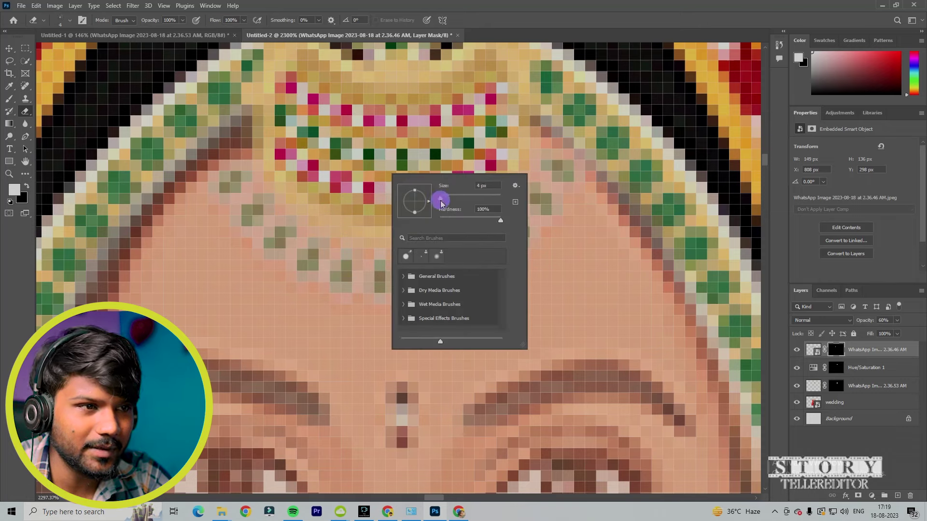
pyautogui.click(362, 162)
pyautogui.moveTo(311, 149)
pyautogui.mouseDown()
pyautogui.moveTo(301, 133)
pyautogui.moveTo(323, 163)
pyautogui.moveTo(401, 194)
pyautogui.moveTo(453, 162)
pyautogui.moveTo(485, 127)
pyautogui.moveTo(363, 127)
pyautogui.moveTo(258, 100)
pyautogui.moveTo(183, 101)
pyautogui.moveTo(109, 169)
pyautogui.moveTo(135, 142)
pyautogui.moveTo(68, 221)
pyautogui.mouseUp()
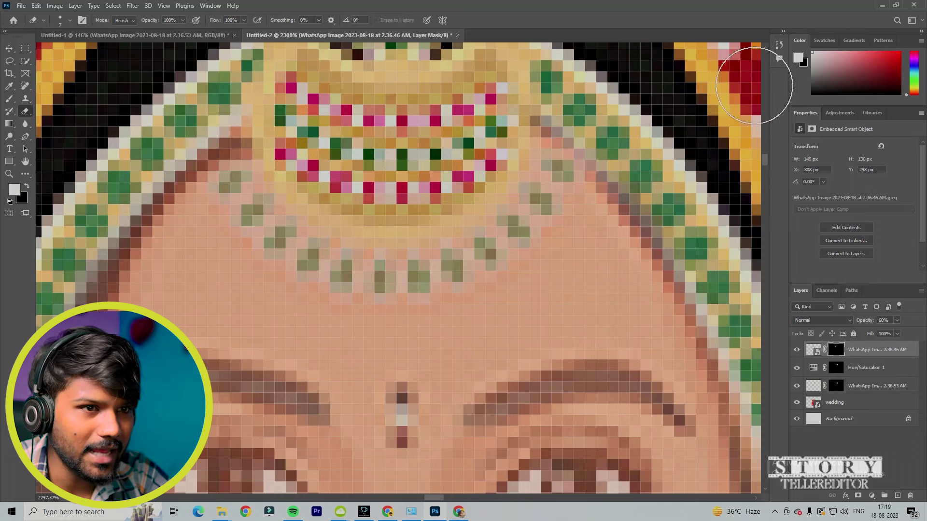
pyautogui.click(671, 145)
pyautogui.moveTo(671, 145)
pyautogui.mouseDown()
pyautogui.moveTo(647, 166)
pyautogui.moveTo(703, 242)
pyautogui.mouseUp()
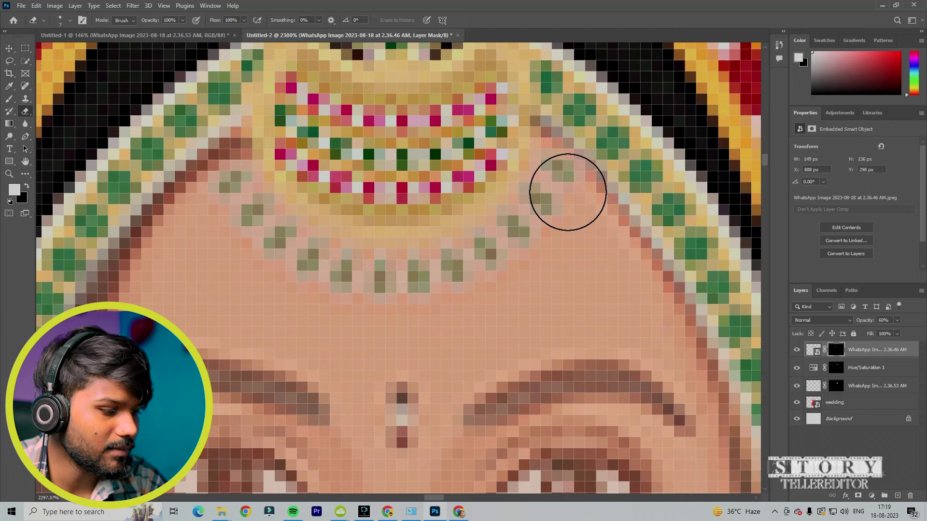
pyautogui.scroll(-3, 568, 191)
pyautogui.scroll(-3, 389, 121)
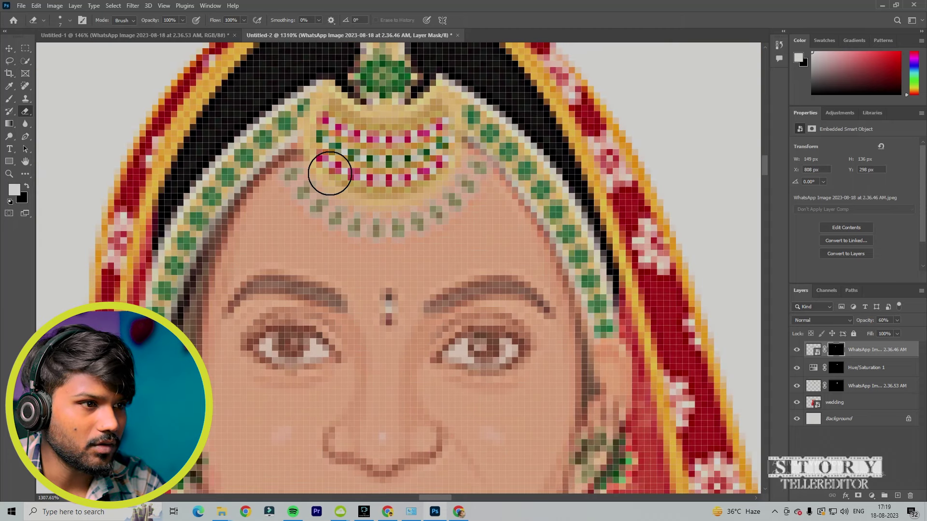
pyautogui.moveTo(210, 207)
pyautogui.mouseDown()
pyautogui.moveTo(193, 302)
pyautogui.moveTo(210, 284)
pyautogui.moveTo(207, 248)
pyautogui.moveTo(198, 284)
pyautogui.mouseUp()
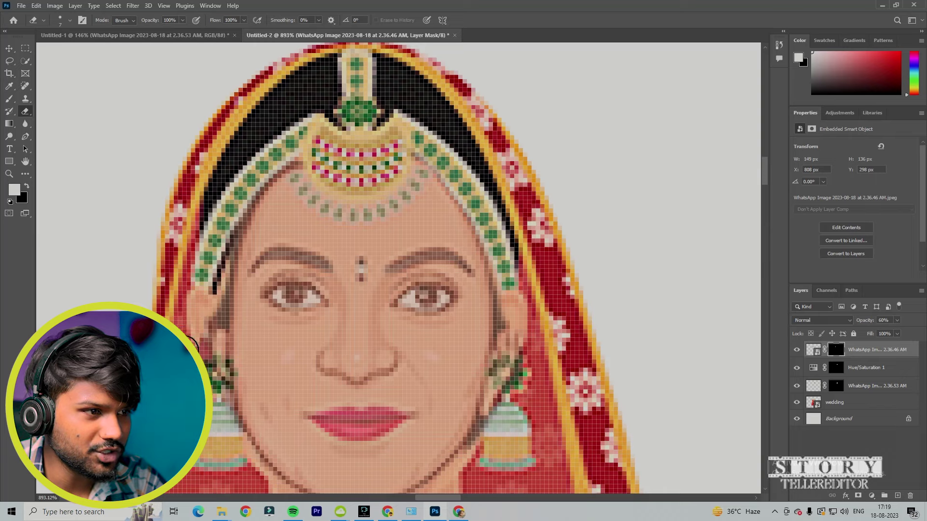
# Try to erase the portrait's hair beside the bride's right ear, and undo the strokes.
pyautogui.moveTo(204, 342); pyautogui.dragTo(214, 234)
pyautogui.moveTo(208, 319)
pyautogui.mouseDown()
pyautogui.moveTo(207, 331)
pyautogui.moveTo(215, 330)
pyautogui.mouseUp()
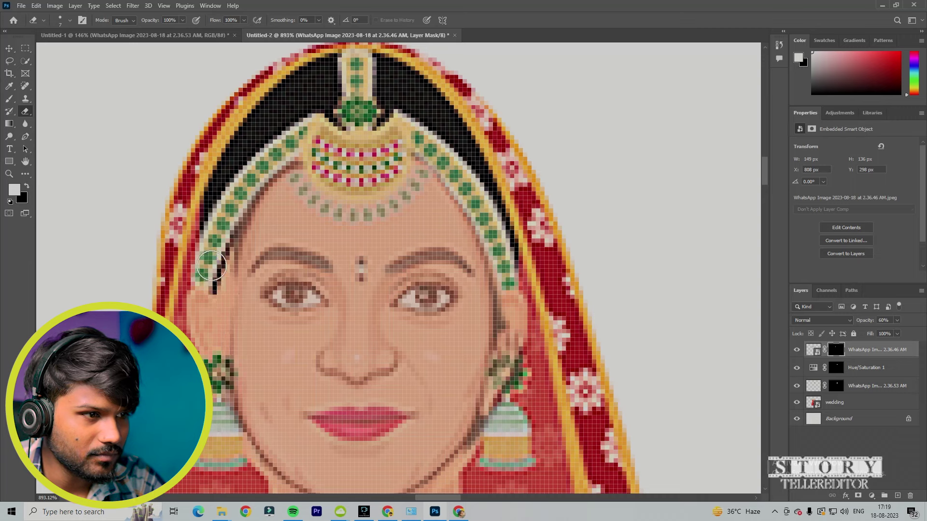
pyautogui.hotkey('ctrl', 'z')
# Erase the portrait where it covers the beaded headband's edge and the green studs of both earrings.
pyautogui.moveTo(207, 262)
pyautogui.mouseDown()
pyautogui.moveTo(170, 312)
pyautogui.moveTo(195, 284)
pyautogui.moveTo(218, 198)
pyautogui.mouseUp()
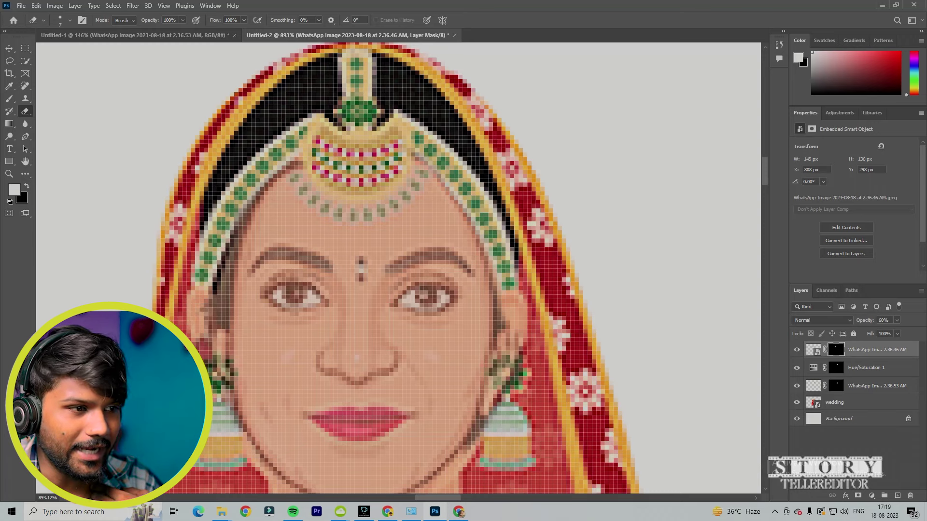
pyautogui.moveTo(216, 380); pyautogui.dragTo(215, 421)
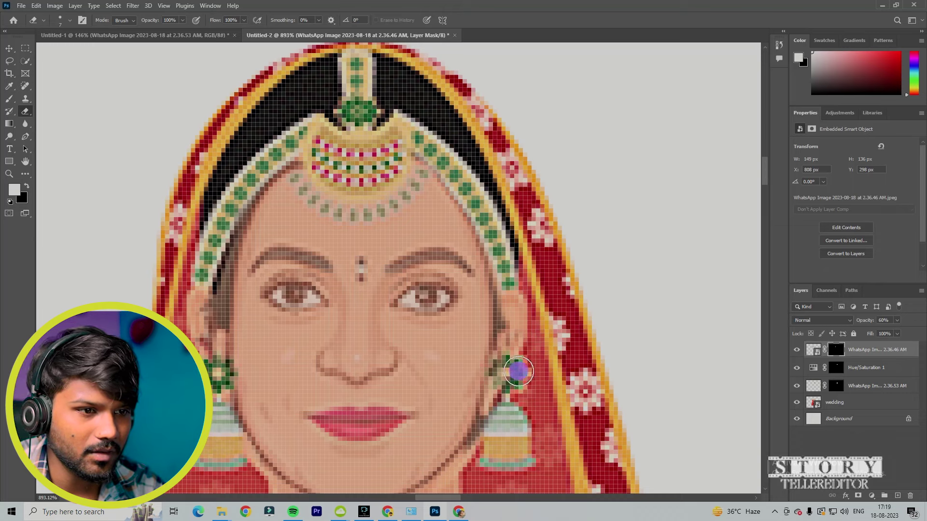
pyautogui.moveTo(507, 378)
pyautogui.mouseDown()
pyautogui.moveTo(515, 395)
pyautogui.moveTo(502, 349)
pyautogui.moveTo(509, 288)
pyautogui.moveTo(454, 194)
pyautogui.mouseUp()
pyautogui.scroll(1, 524, 264)
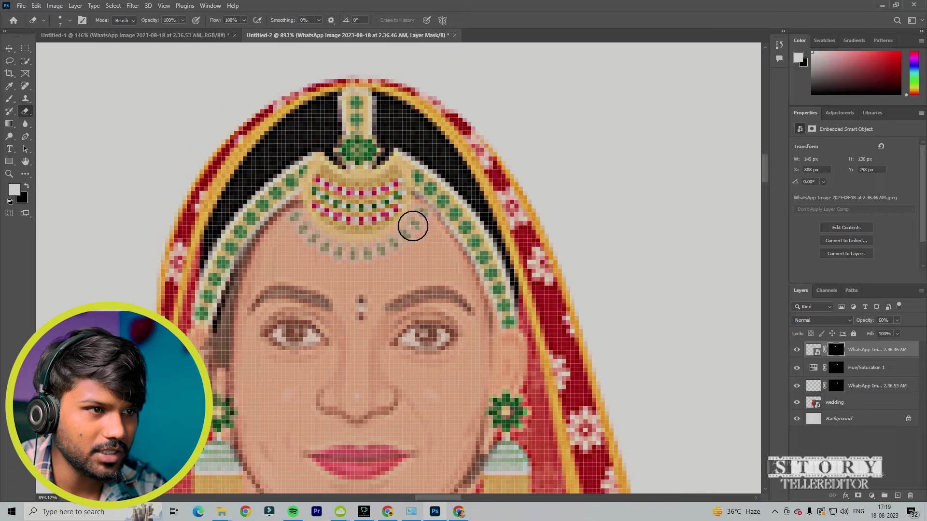
# Erase the last bit of portrait beside the beaded headband and restore the portrait layer's opacity to 100%.
pyautogui.moveTo(290, 190); pyautogui.dragTo(293, 191)
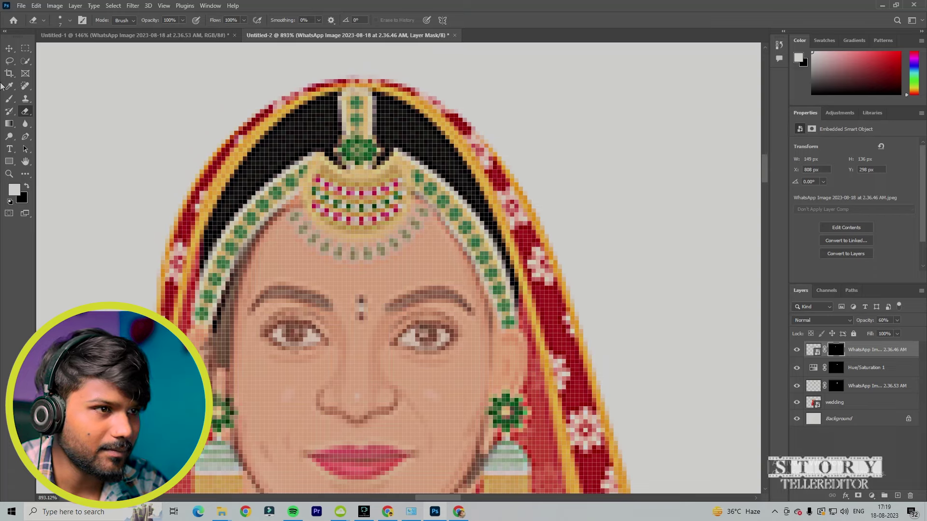
pyautogui.click(10, 49)
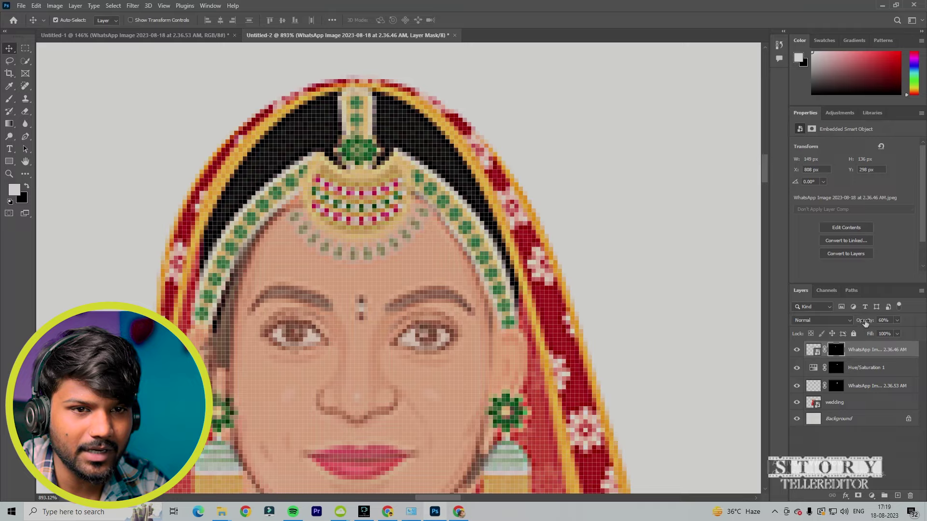
pyautogui.scroll(-10, 487, 287)
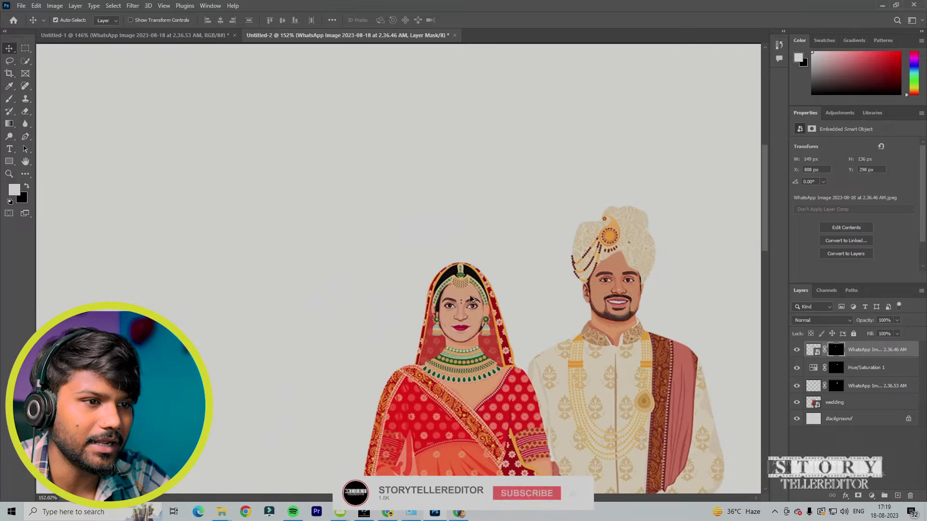
pyautogui.scroll(10, 467, 269)
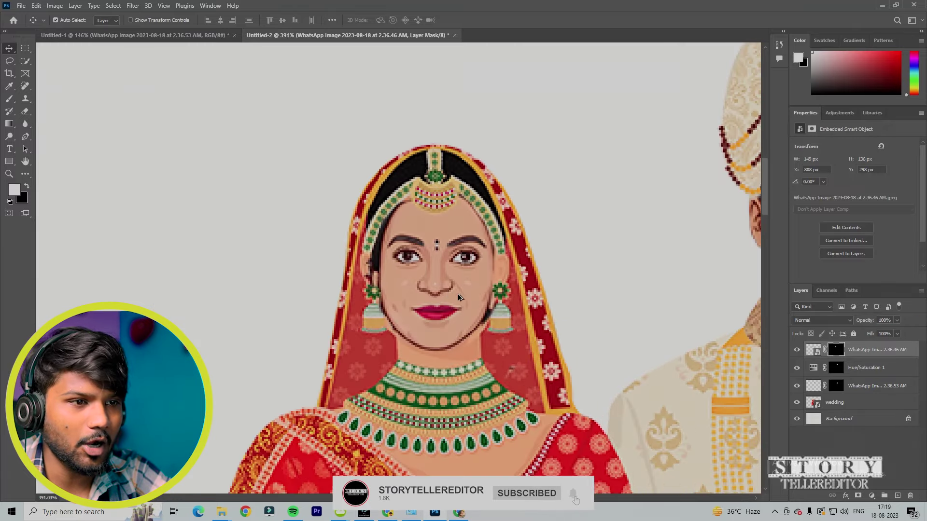
pyautogui.scroll(2, 484, 296)
pyautogui.scroll(-3, 435, 291)
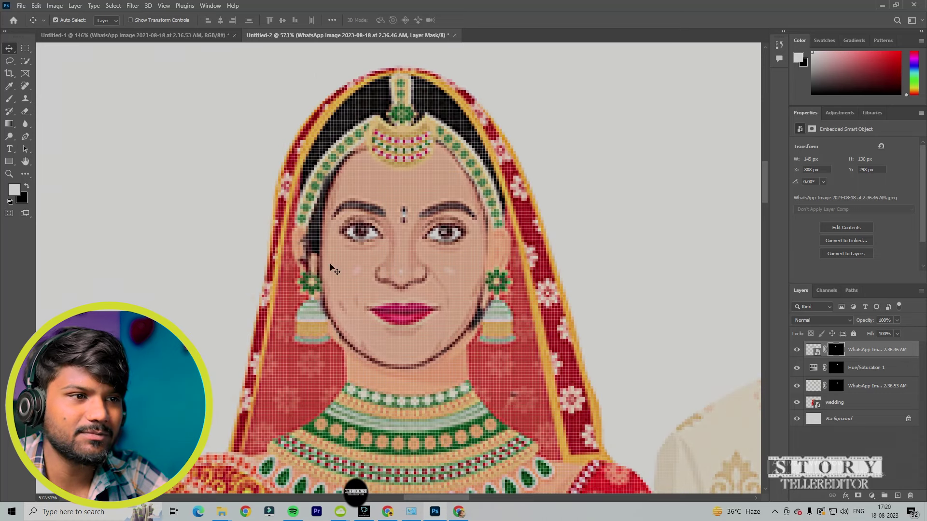
# Rotate the bride's portrait to -1.72° so her face sits straight under the headpiece, and apply the transform.
pyautogui.hotkey('ctrl', 't')
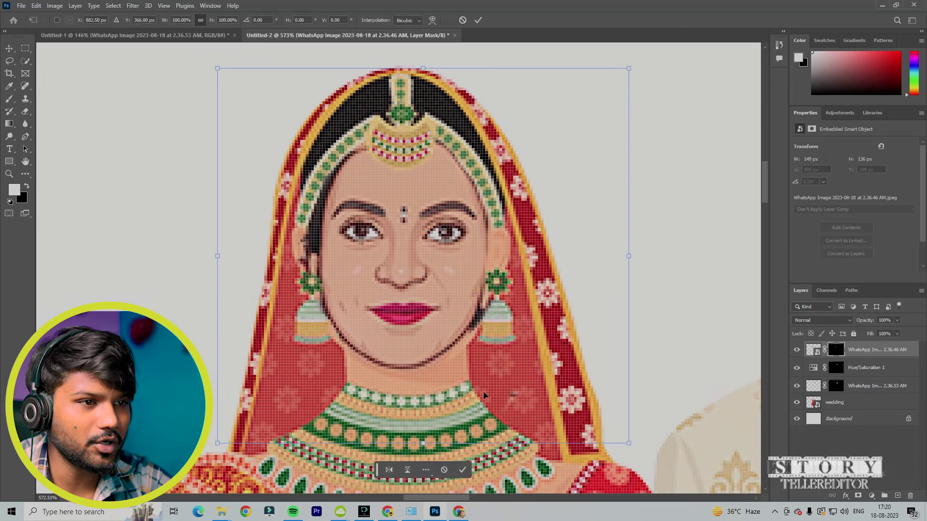
pyautogui.moveTo(213, 447); pyautogui.dragTo(223, 452)
pyautogui.moveTo(482, 274)
pyautogui.mouseDown()
pyautogui.moveTo(482, 304)
pyautogui.moveTo(483, 290)
pyautogui.mouseUp()
pyautogui.moveTo(482, 331); pyautogui.dragTo(481, 280)
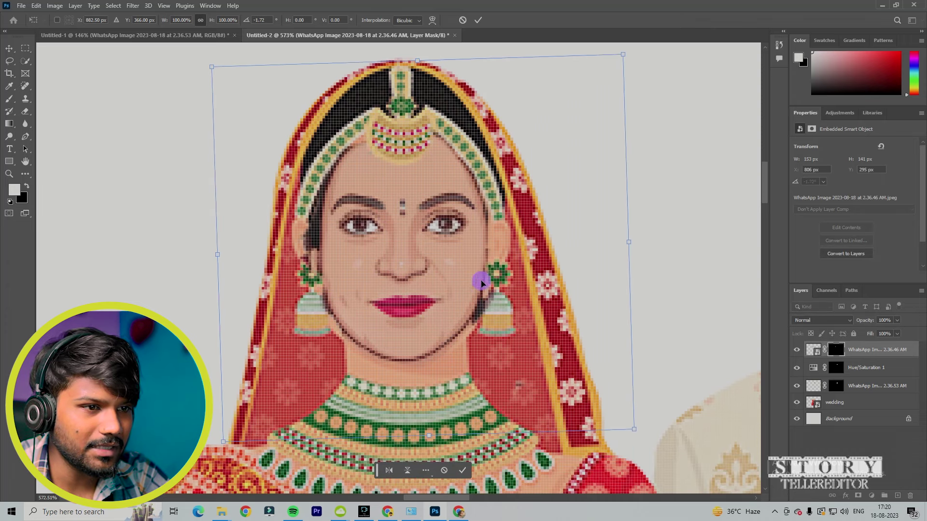
pyautogui.click(9, 49)
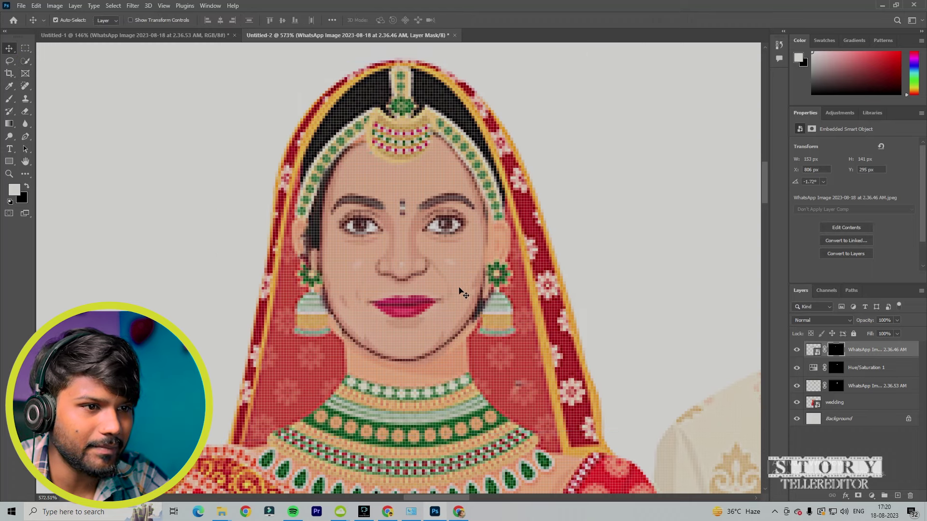
pyautogui.moveTo(478, 328); pyautogui.dragTo(479, 374)
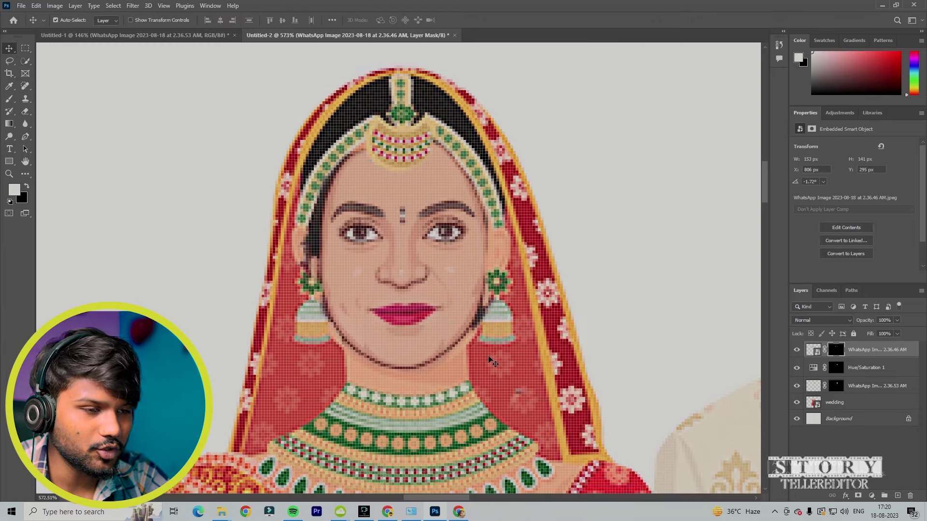
# Erase the portrait's dark hair beside the bell-shaped earring on the bride's left side.
pyautogui.scroll(5, 499, 320)
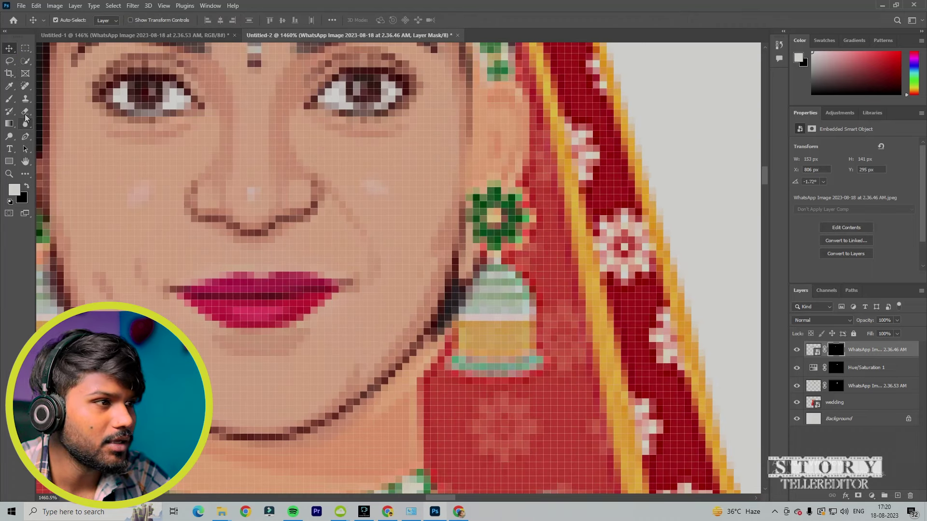
pyautogui.click(26, 114)
pyautogui.moveTo(495, 307)
pyautogui.mouseDown()
pyautogui.moveTo(471, 316)
pyautogui.moveTo(475, 303)
pyautogui.moveTo(443, 358)
pyautogui.moveTo(482, 276)
pyautogui.mouseUp()
pyautogui.scroll(-3, 430, 386)
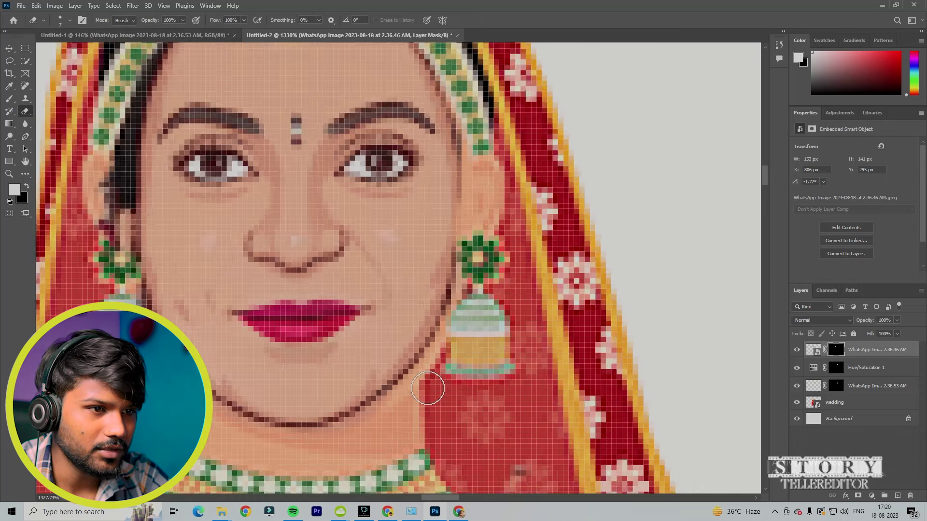
# Erase the portrait's leftover hair over the bell-shaped earring on the bride's right side.
pyautogui.scroll(4, 198, 344)
pyautogui.moveTo(221, 352)
pyautogui.mouseDown()
pyautogui.moveTo(194, 292)
pyautogui.moveTo(199, 272)
pyautogui.moveTo(213, 345)
pyautogui.mouseUp()
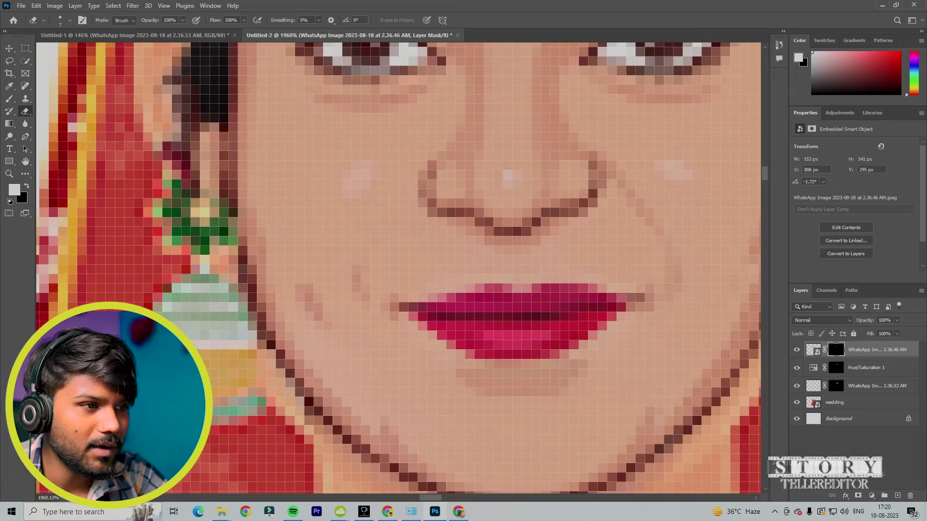
pyautogui.rightClick(233, 280)
pyautogui.moveTo(215, 279)
pyautogui.mouseDown()
pyautogui.moveTo(186, 294)
pyautogui.moveTo(214, 316)
pyautogui.moveTo(226, 350)
pyautogui.mouseUp()
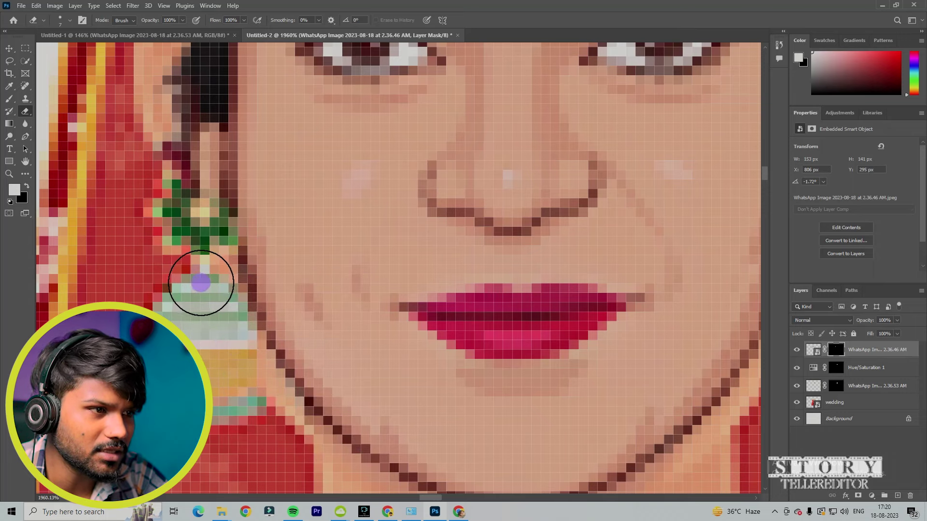
pyautogui.scroll(-5, 217, 290)
pyautogui.scroll(-1, 247, 326)
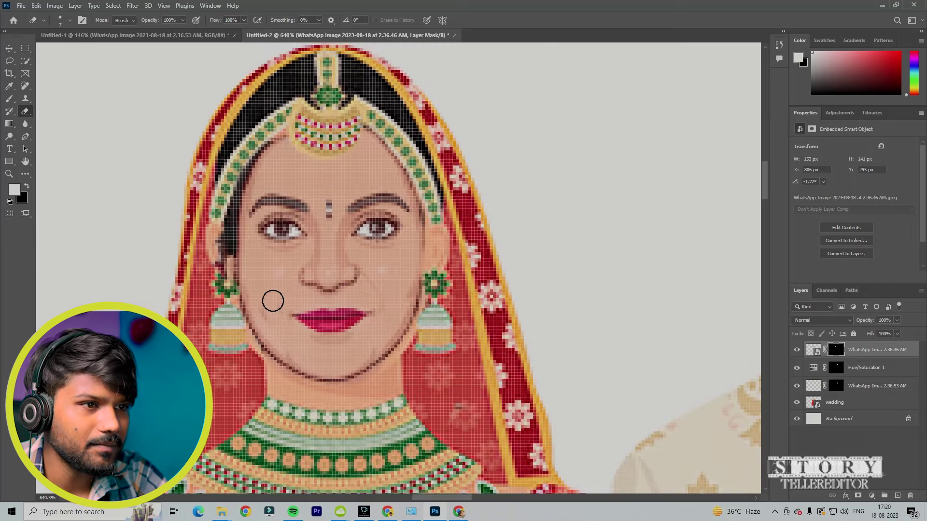
pyautogui.scroll(4, 165, 223)
pyautogui.scroll(-5, 251, 290)
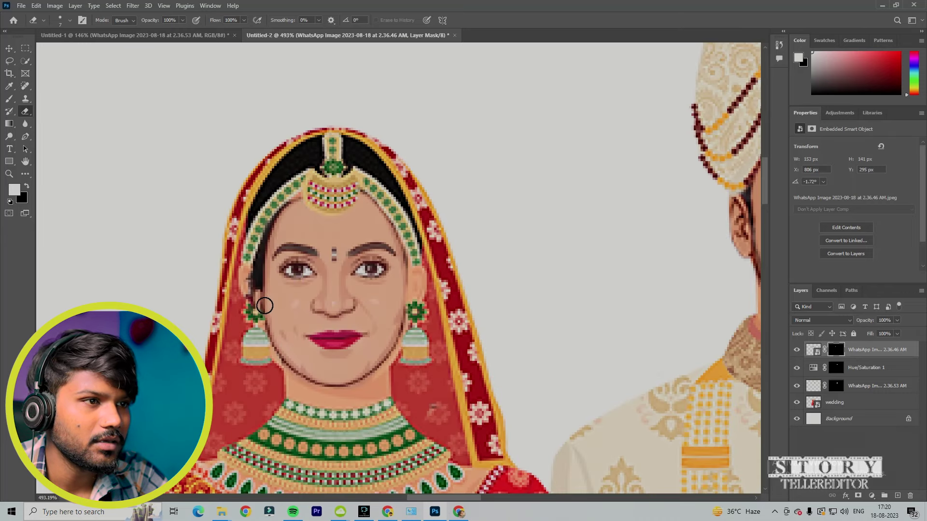
pyautogui.scroll(3, 261, 306)
pyautogui.scroll(2, 293, 229)
# Nudge the bride's portrait slightly up and scale it to 106.40% in width and height.
pyautogui.click(8, 48)
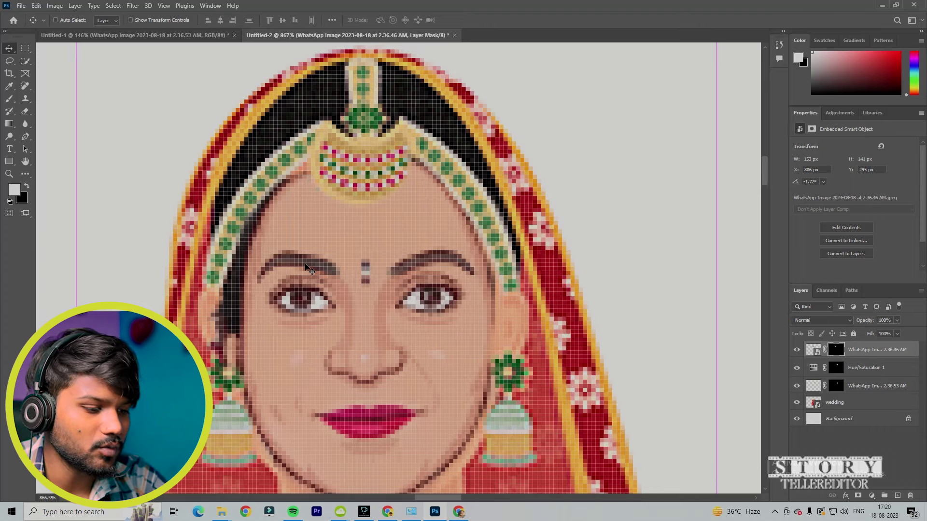
pyautogui.hotkey('ctrl', 't')
pyautogui.moveTo(402, 318); pyautogui.dragTo(406, 321)
pyautogui.scroll(-1, 399, 315)
pyautogui.scroll(-5, 409, 325)
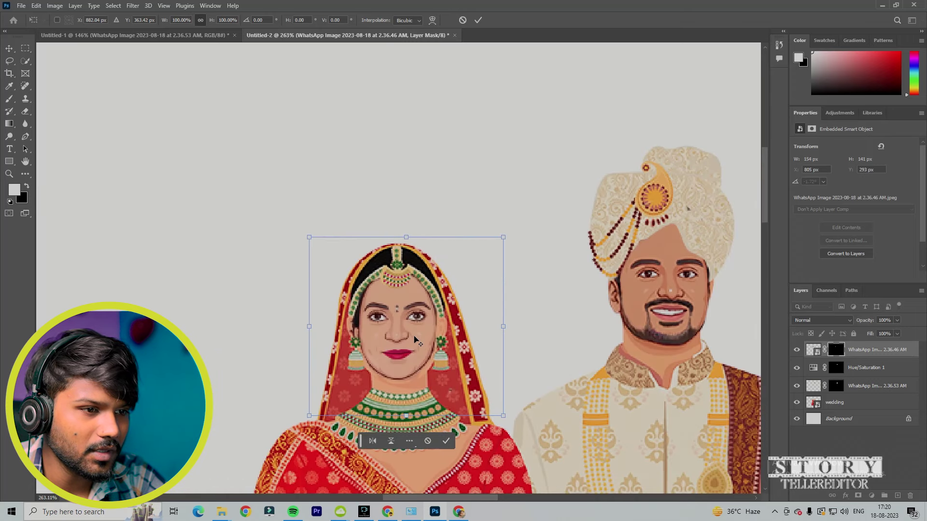
pyautogui.scroll(-2, 408, 349)
pyautogui.scroll(3, 419, 359)
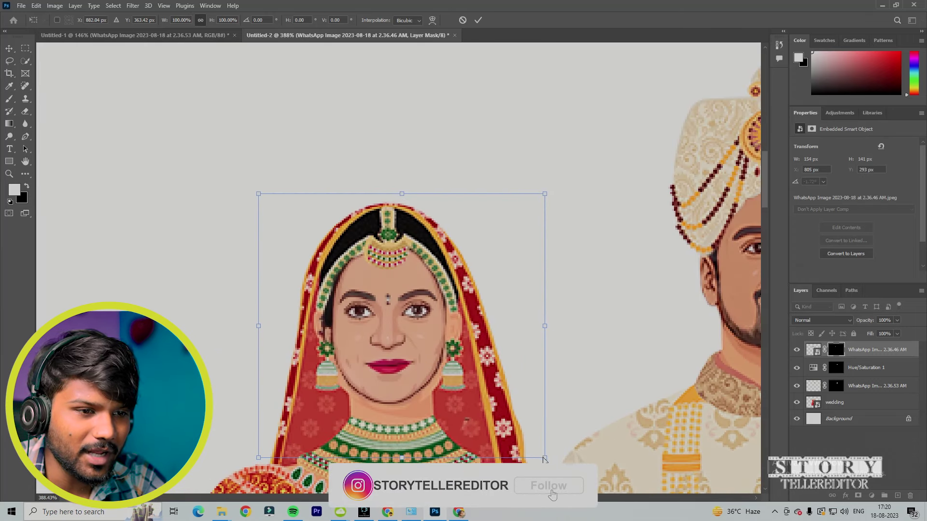
pyautogui.moveTo(545, 458); pyautogui.dragTo(563, 475)
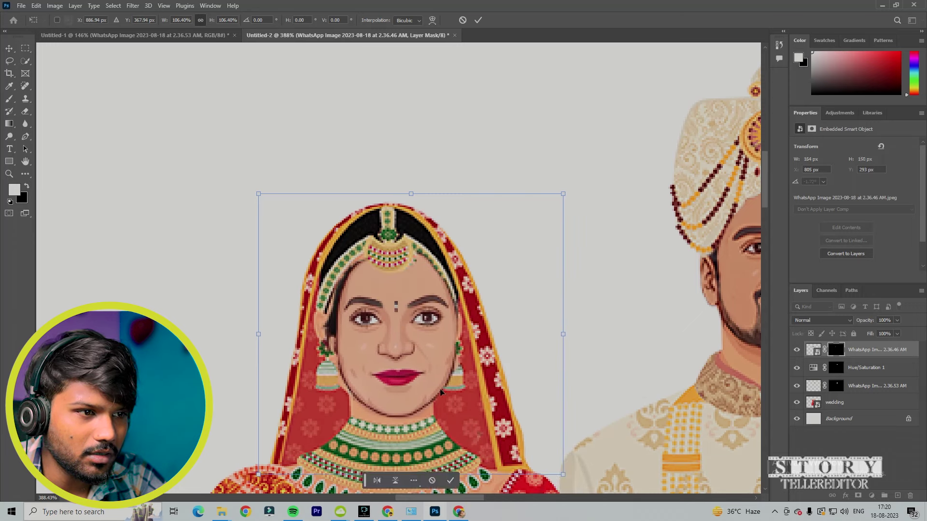
# Shift the enlarged portrait 3 px left and 2 px up, and apply the transform.
pyautogui.press('Left')
pyautogui.press('Left')
pyautogui.press('Left')
pyautogui.press('Left')
pyautogui.press('Up')
pyautogui.press('Up')
pyautogui.press('Right')
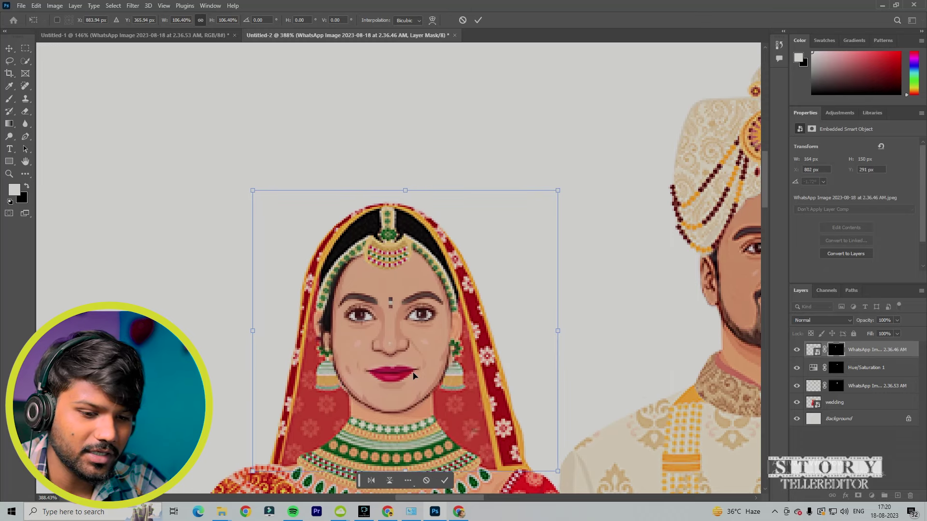
pyautogui.press('Return')
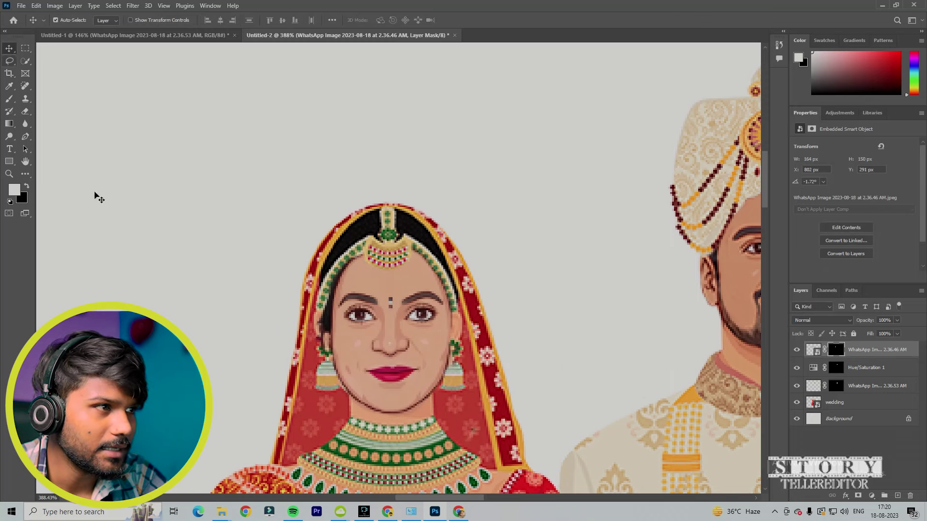
# Erase the enlarged portrait where it covers the bride's ears, the earring studs and the beaded headband's edges.
pyautogui.scroll(5, 319, 321)
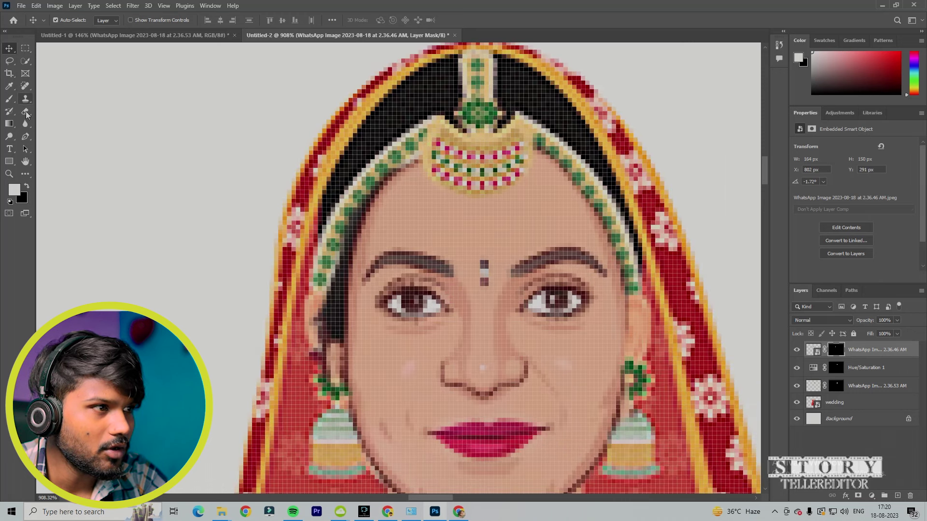
pyautogui.click(26, 112)
pyautogui.moveTo(308, 314)
pyautogui.mouseDown()
pyautogui.moveTo(322, 249)
pyautogui.moveTo(309, 393)
pyautogui.moveTo(322, 369)
pyautogui.moveTo(325, 382)
pyautogui.moveTo(308, 304)
pyautogui.mouseUp()
pyautogui.moveTo(642, 302)
pyautogui.mouseDown()
pyautogui.moveTo(637, 233)
pyautogui.moveTo(623, 209)
pyautogui.mouseUp()
pyautogui.moveTo(381, 168); pyautogui.dragTo(312, 299)
pyautogui.scroll(-3, 396, 306)
pyautogui.scroll(-1, 458, 327)
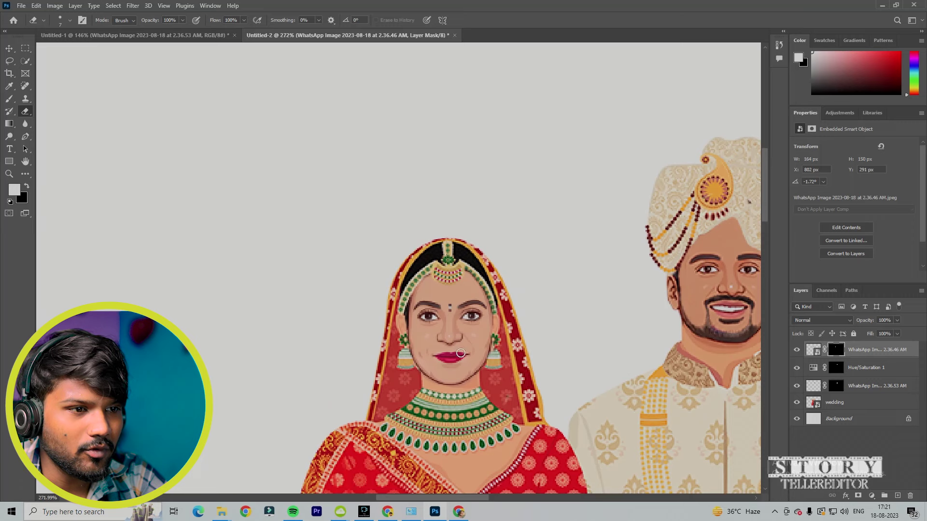
pyautogui.scroll(1, 454, 290)
pyautogui.scroll(3, 445, 205)
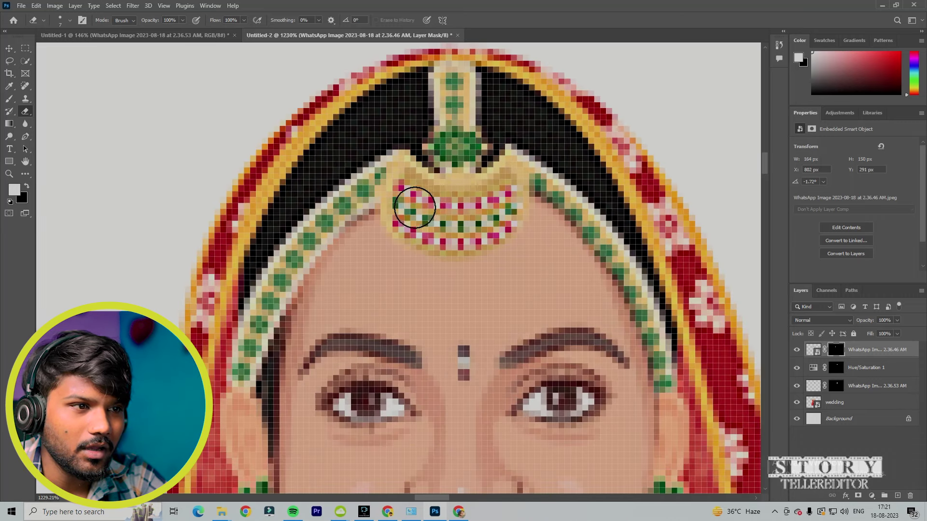
pyautogui.moveTo(404, 201)
pyautogui.mouseDown()
pyautogui.moveTo(431, 223)
pyautogui.moveTo(501, 196)
pyautogui.moveTo(463, 205)
pyautogui.mouseUp()
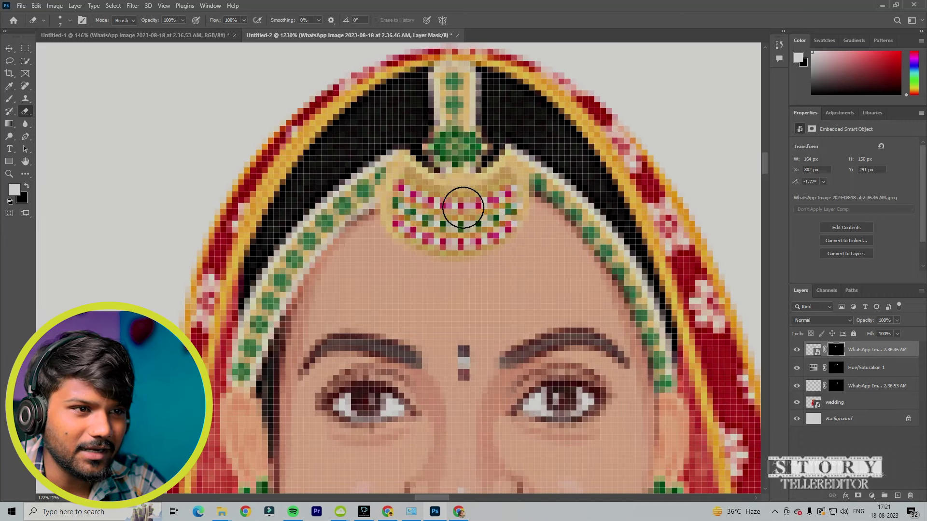
# Lower the portrait layer's opacity to 73% and reveal the forehead ornament's curved row of green beads with a 2 px eraser.
pyautogui.scroll(3, 457, 217)
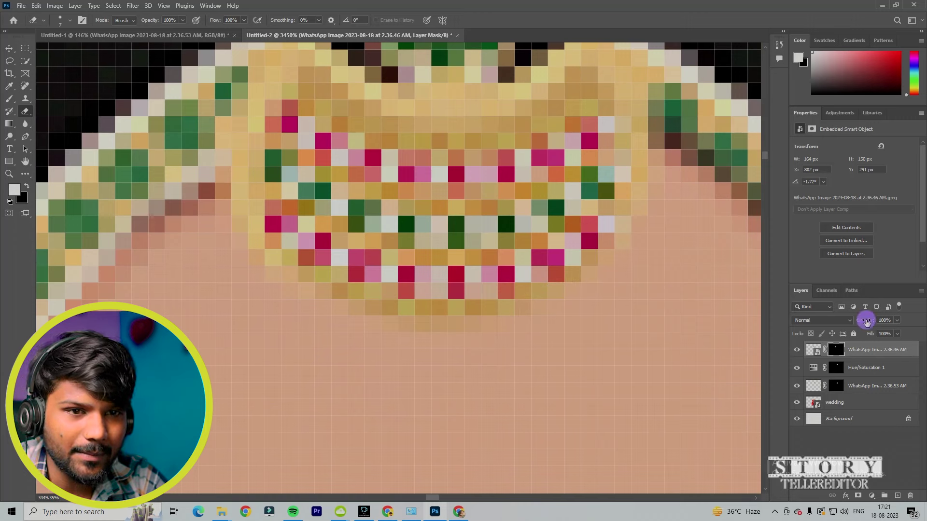
pyautogui.write('73')
pyautogui.press('Return')
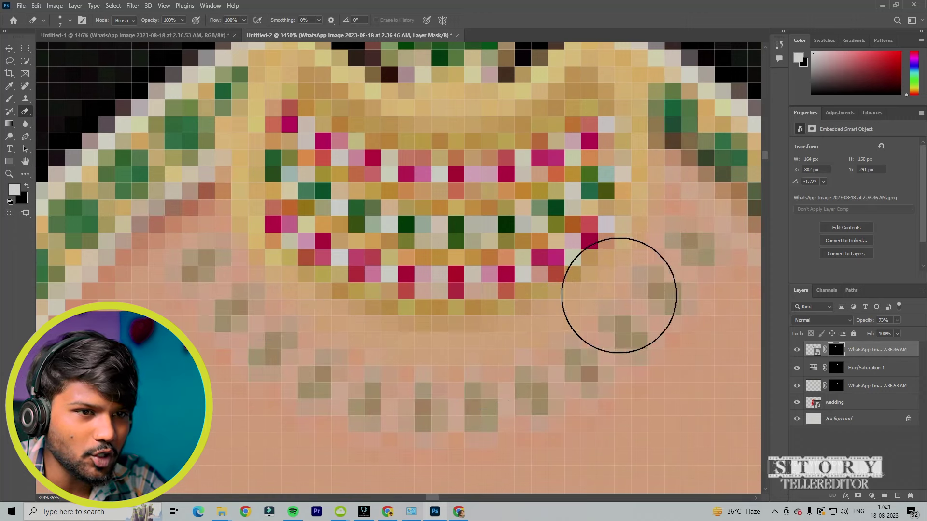
pyautogui.rightClick(492, 321)
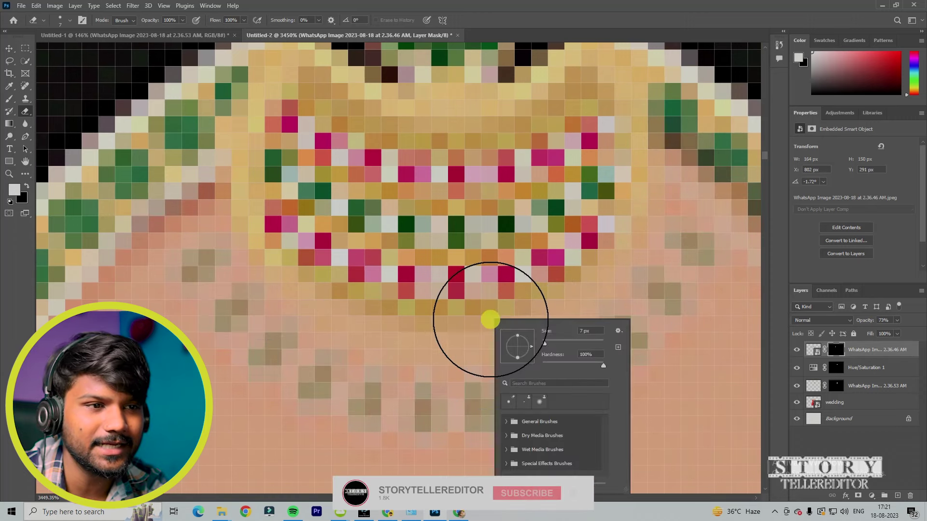
pyautogui.click(582, 329)
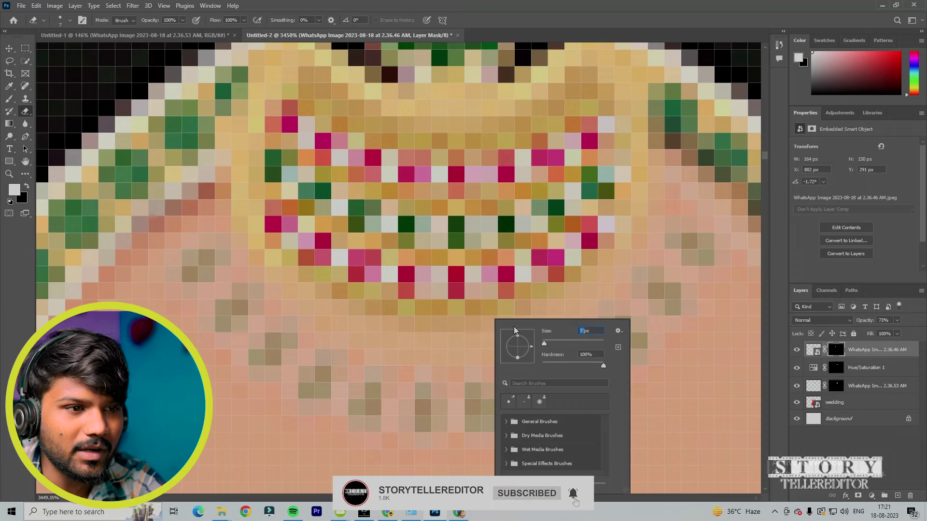
pyautogui.write('2')
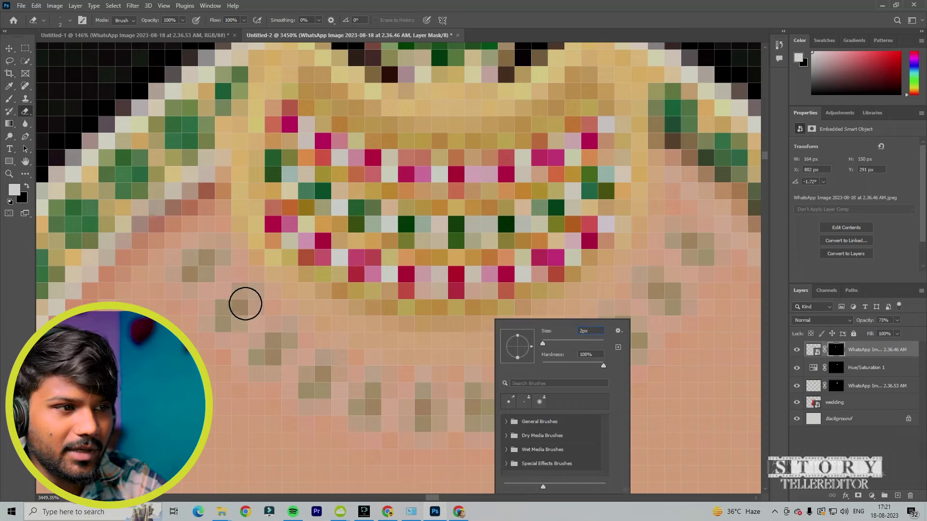
pyautogui.moveTo(210, 263); pyautogui.dragTo(190, 271)
pyautogui.moveTo(238, 311)
pyautogui.mouseDown()
pyautogui.moveTo(222, 319)
pyautogui.moveTo(248, 301)
pyautogui.moveTo(277, 351)
pyautogui.moveTo(283, 330)
pyautogui.moveTo(271, 346)
pyautogui.moveTo(316, 388)
pyautogui.moveTo(336, 371)
pyautogui.mouseUp()
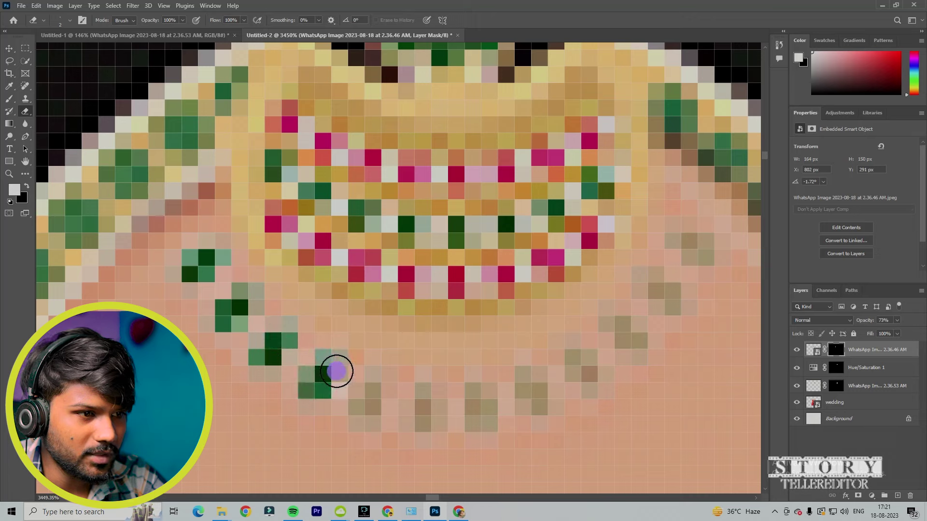
pyautogui.moveTo(374, 398)
pyautogui.mouseDown()
pyautogui.moveTo(419, 400)
pyautogui.moveTo(429, 423)
pyautogui.moveTo(484, 414)
pyautogui.moveTo(486, 423)
pyautogui.moveTo(544, 393)
pyautogui.moveTo(544, 405)
pyautogui.moveTo(545, 384)
pyautogui.moveTo(645, 360)
pyautogui.moveTo(624, 327)
pyautogui.moveTo(673, 292)
pyautogui.moveTo(661, 298)
pyautogui.moveTo(702, 250)
pyautogui.moveTo(685, 236)
pyautogui.moveTo(700, 152)
pyautogui.moveTo(670, 105)
pyautogui.moveTo(707, 121)
pyautogui.mouseUp()
# Erase the portrait along the inner edge of the beaded headband above the bride's left eyebrow.
pyautogui.scroll(-2, 714, 109)
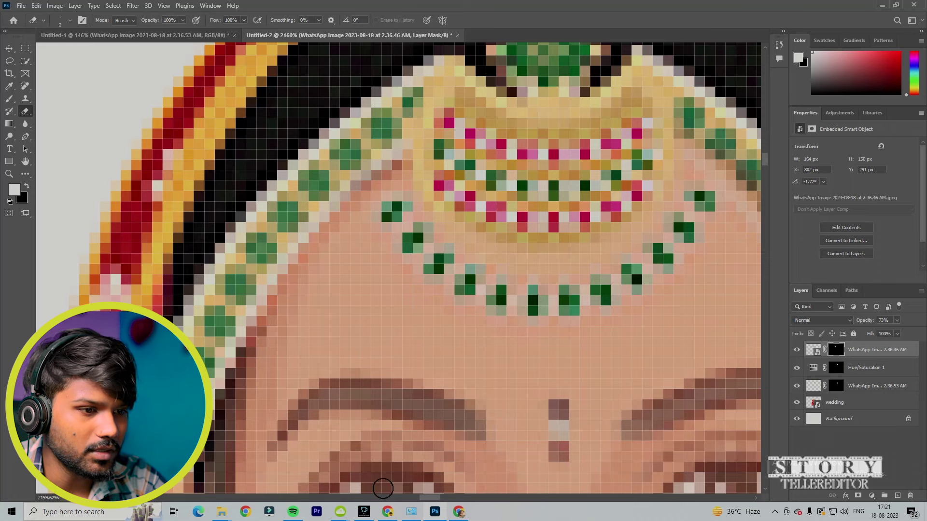
pyautogui.hscroll(5, 427, 503)
pyautogui.moveTo(522, 155); pyautogui.dragTo(540, 163)
pyautogui.moveTo(597, 236)
pyautogui.mouseDown()
pyautogui.moveTo(629, 304)
pyautogui.moveTo(576, 154)
pyautogui.mouseUp()
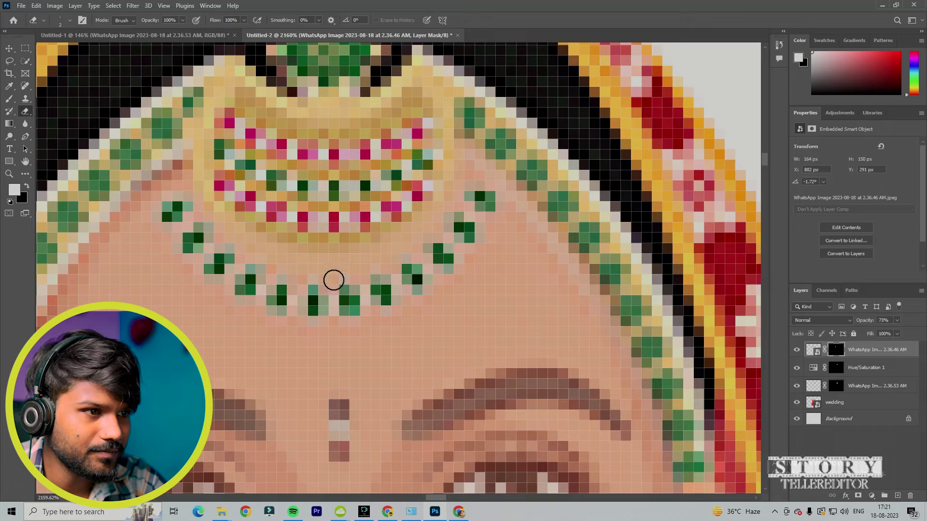
# Restore the portrait layer's opacity to 100% and check the bride's face beside the groom.
pyautogui.scroll(-5, 333, 280)
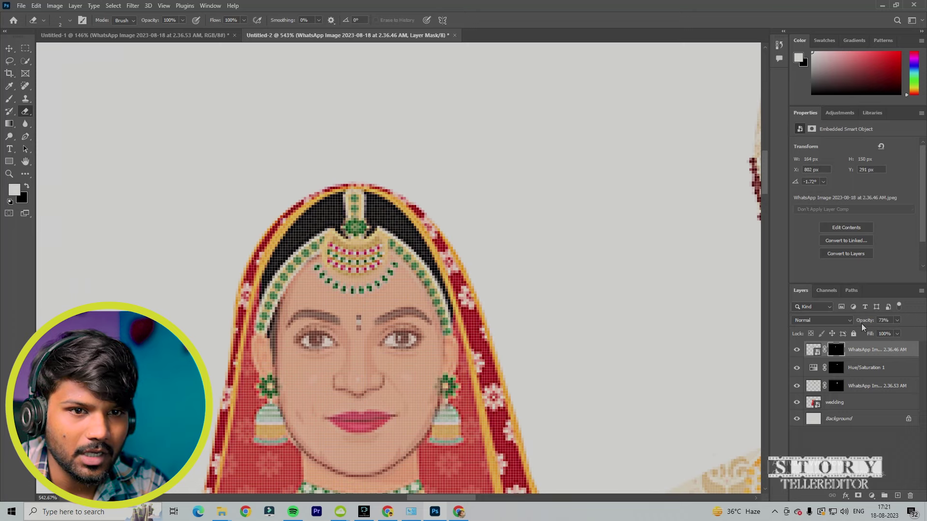
pyautogui.moveTo(862, 322); pyautogui.dragTo(925, 328)
pyautogui.scroll(-4, 384, 319)
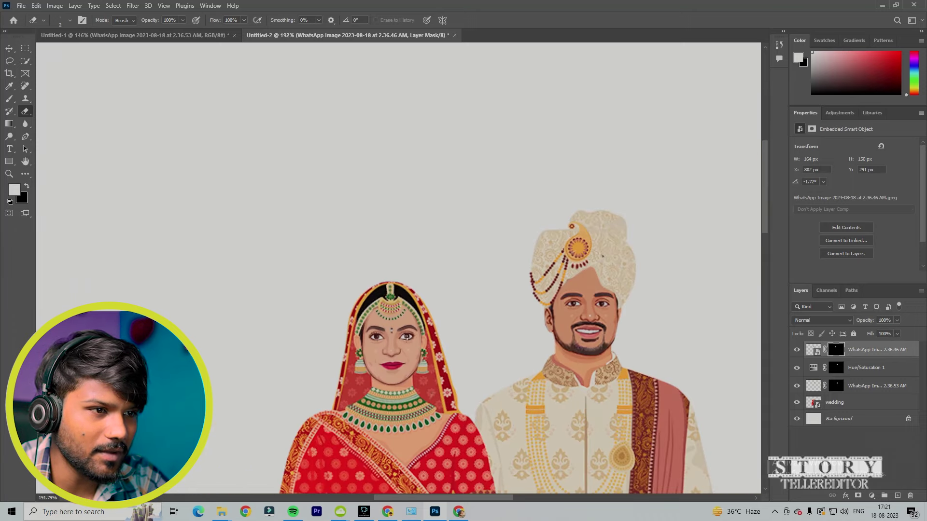
# Erase the portrait's leftover edges below the bride's jawline and beside her earring with a 14 px eraser.
pyautogui.scroll(-2, 383, 318)
pyautogui.scroll(4, 411, 344)
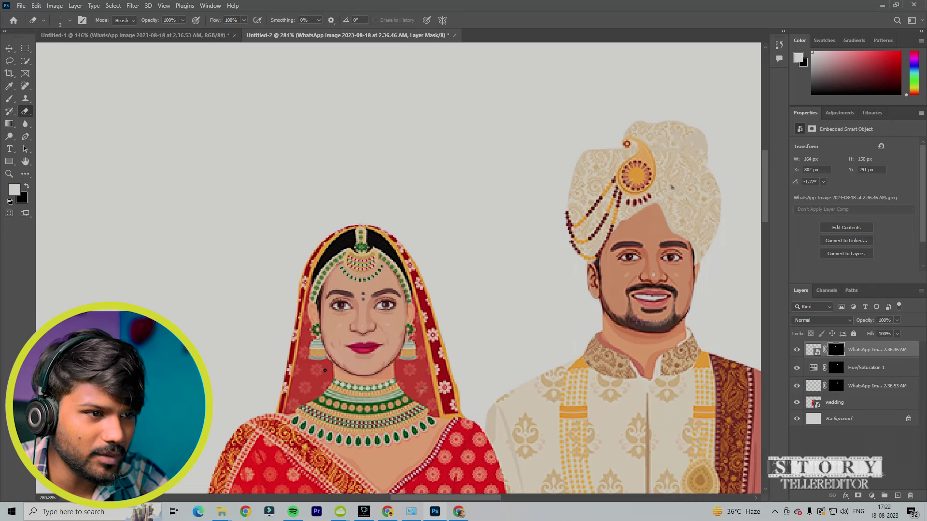
pyautogui.scroll(8, 325, 370)
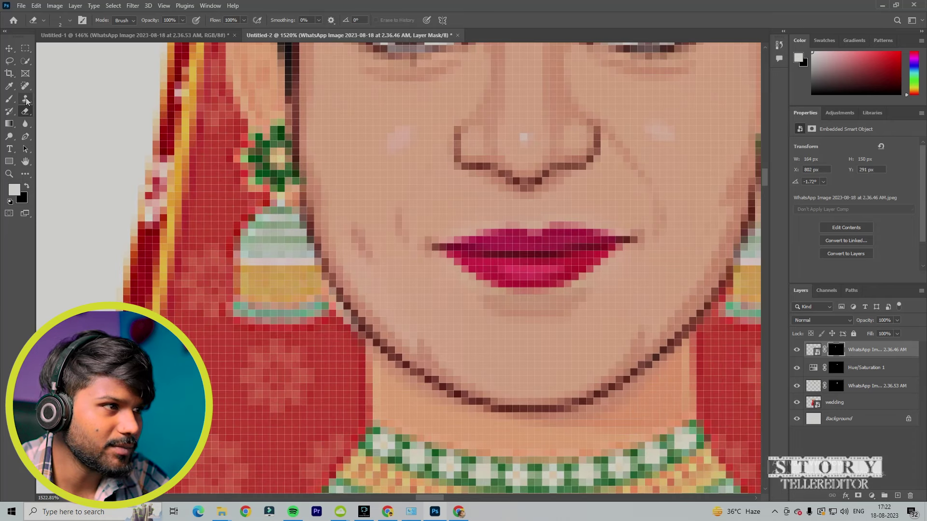
pyautogui.rightClick(326, 329)
pyautogui.moveTo(311, 366)
pyautogui.mouseDown()
pyautogui.moveTo(304, 337)
pyautogui.moveTo(304, 349)
pyautogui.mouseUp()
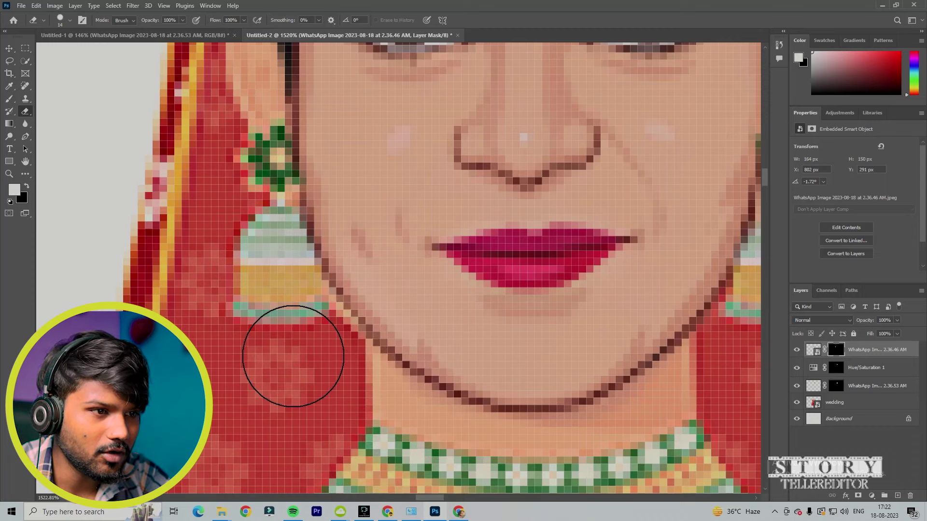
pyautogui.hotkey('alt', 'space')
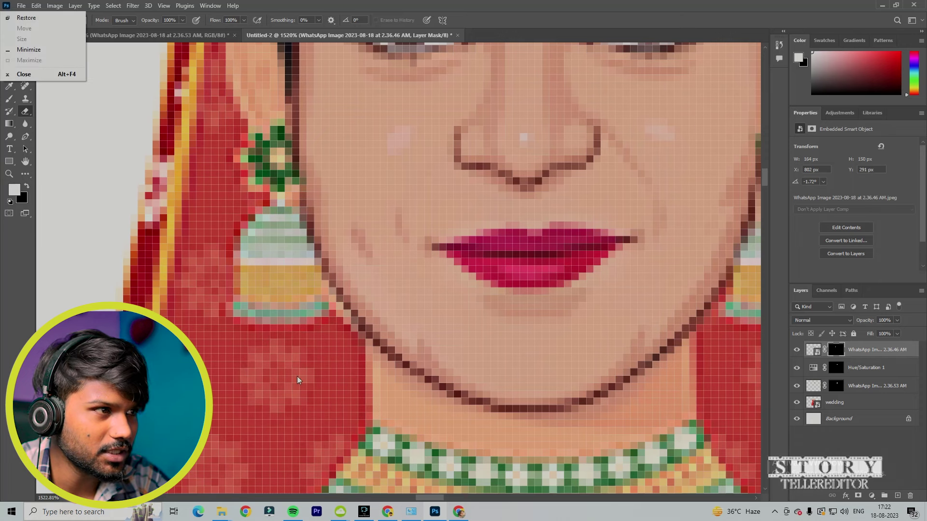
pyautogui.press('Escape')
pyautogui.scroll(-3, 342, 425)
pyautogui.click(397, 451)
pyautogui.moveTo(397, 450)
pyautogui.mouseDown()
pyautogui.moveTo(375, 426)
pyautogui.moveTo(473, 453)
pyautogui.moveTo(506, 449)
pyautogui.moveTo(589, 402)
pyautogui.moveTo(606, 372)
pyautogui.moveTo(631, 387)
pyautogui.mouseUp()
pyautogui.scroll(-4, 631, 387)
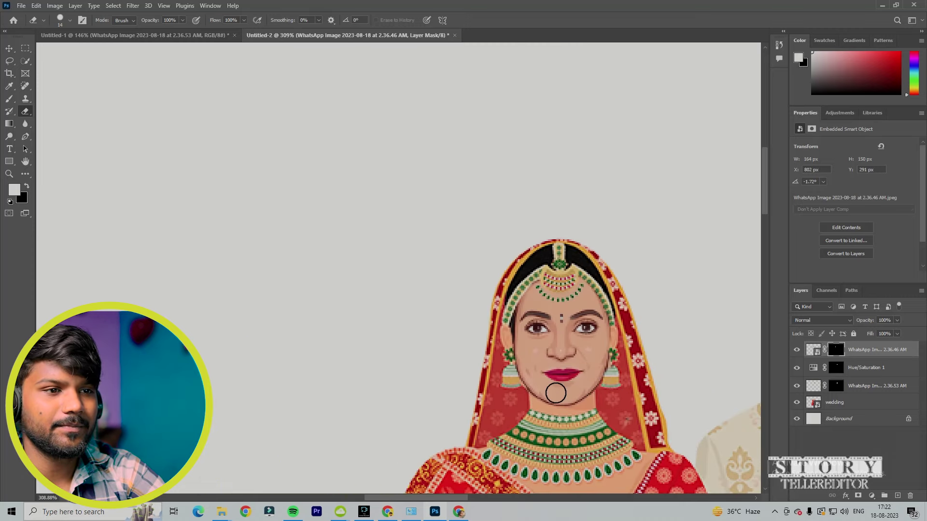
pyautogui.scroll(-5, 579, 388)
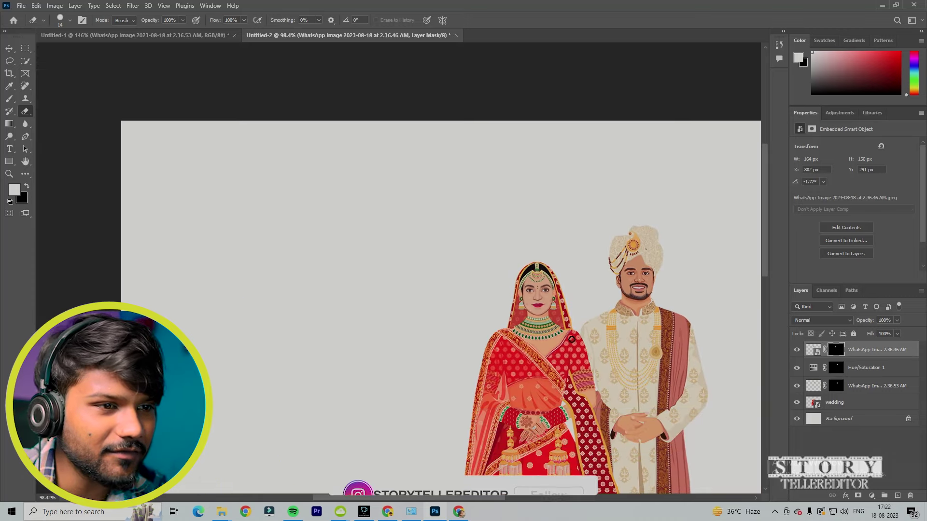
pyautogui.scroll(3, 571, 340)
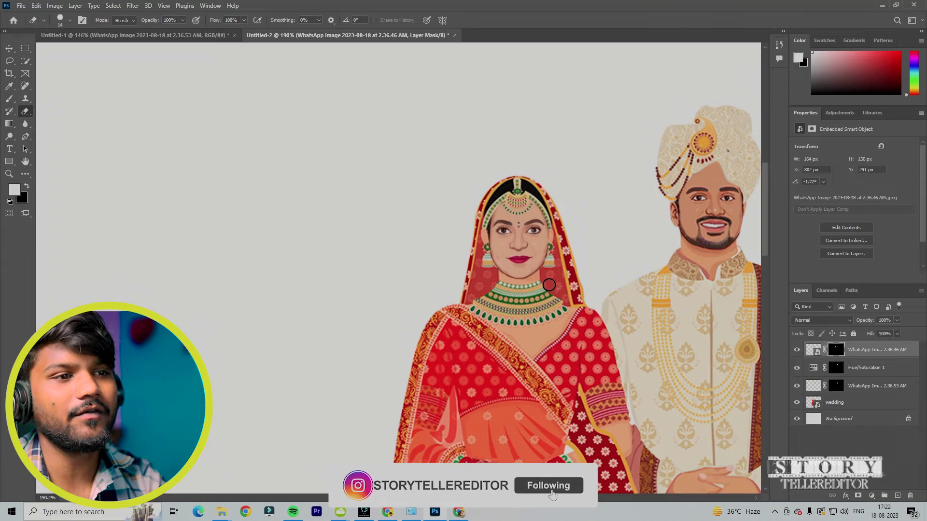
pyautogui.scroll(-2, 549, 286)
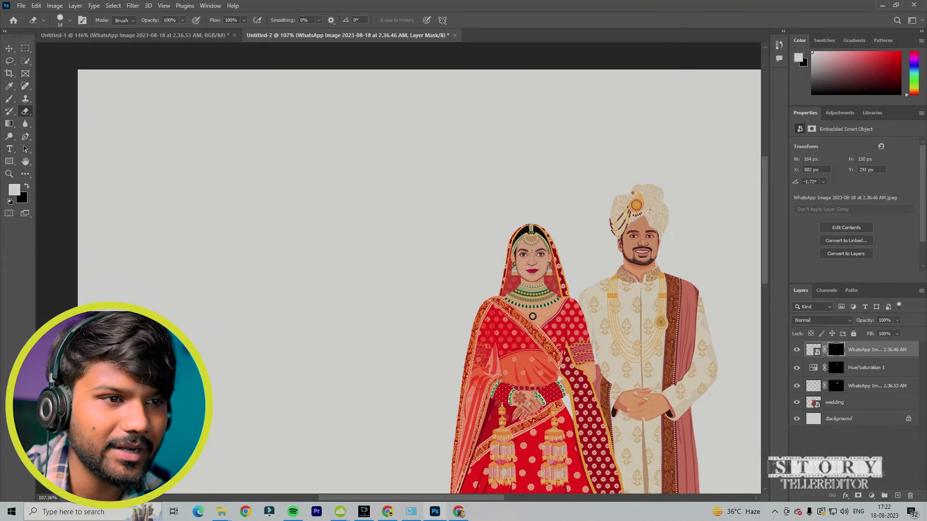
# Quick-select the bride's face on the portrait layer and subtract the neck, necklace and earring areas from the selection.
pyautogui.scroll(4, 533, 316)
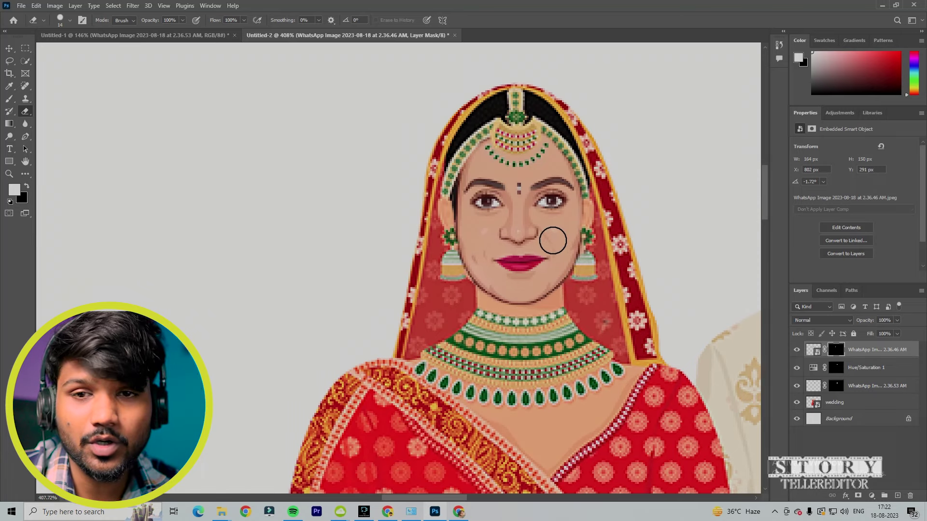
pyautogui.click(9, 49)
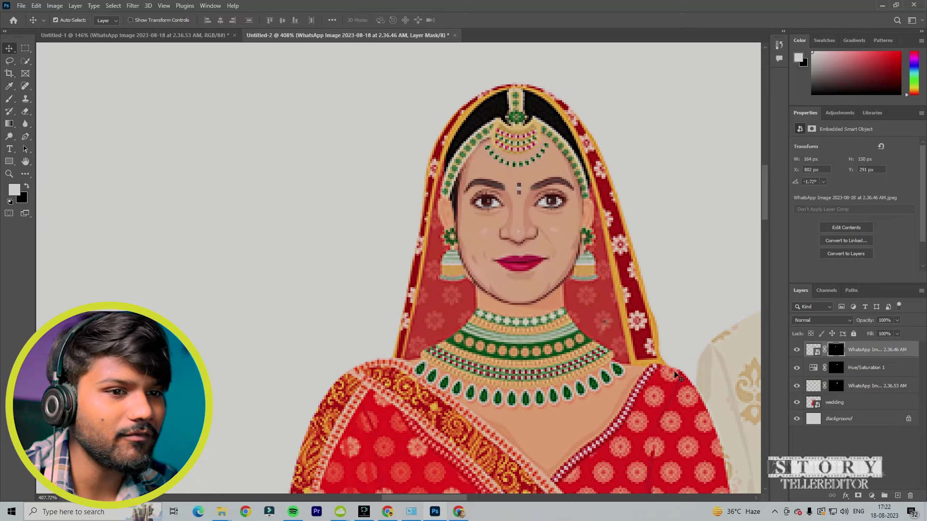
pyautogui.click(30, 63)
pyautogui.click(522, 190)
pyautogui.moveTo(526, 197); pyautogui.dragTo(532, 310)
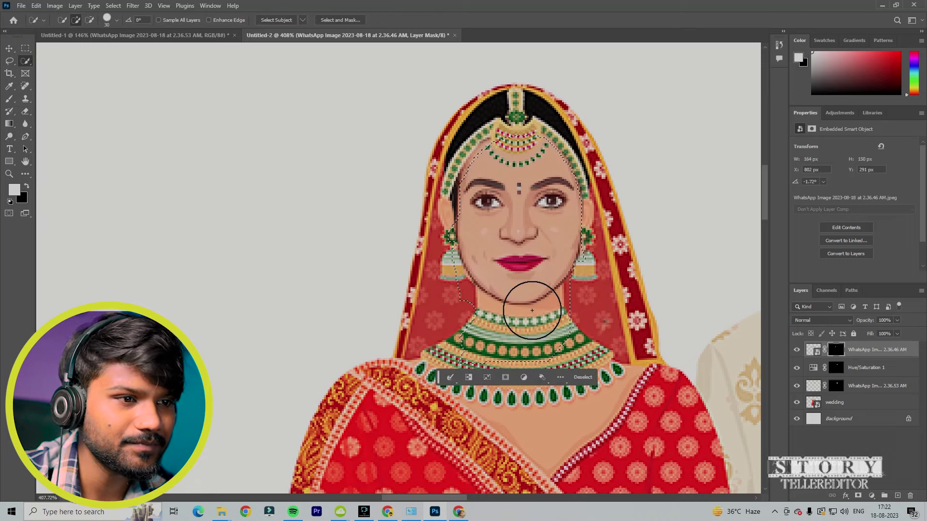
pyautogui.press('alt')
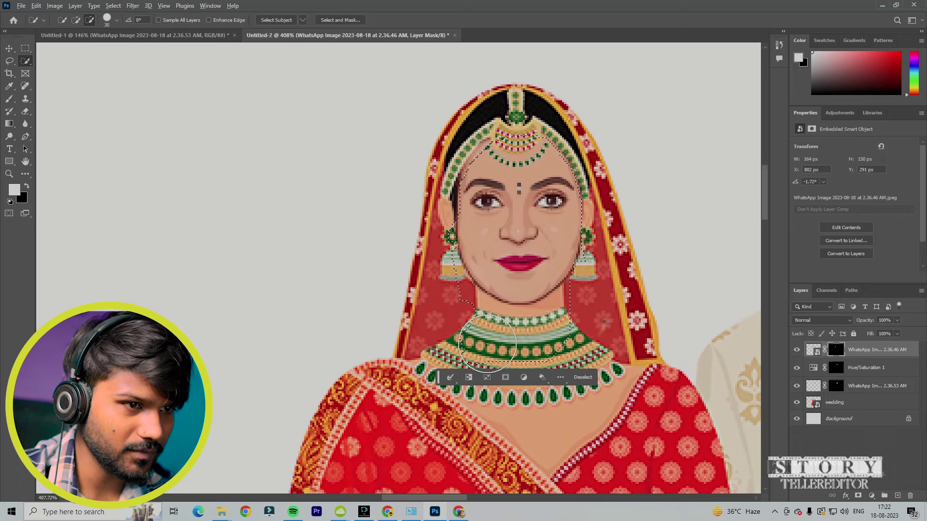
pyautogui.moveTo(474, 368)
pyautogui.mouseDown()
pyautogui.moveTo(500, 362)
pyautogui.moveTo(556, 347)
pyautogui.moveTo(591, 300)
pyautogui.mouseUp()
pyautogui.click(607, 271)
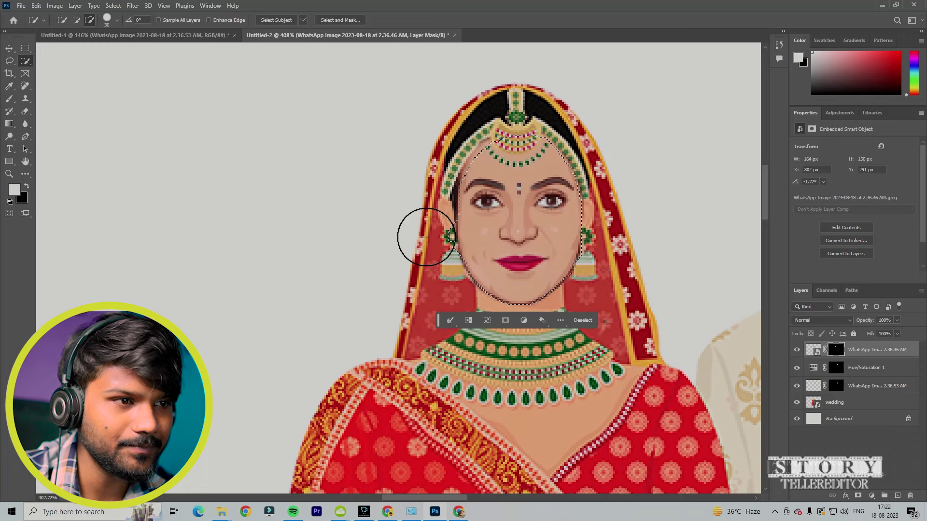
# Refine the face selection around the forehead and temples, leaving out the headband, ears and veil.
pyautogui.scroll(2, 416, 218)
pyautogui.moveTo(478, 105)
pyautogui.mouseDown()
pyautogui.moveTo(563, 190)
pyautogui.moveTo(580, 155)
pyautogui.moveTo(551, 147)
pyautogui.mouseUp()
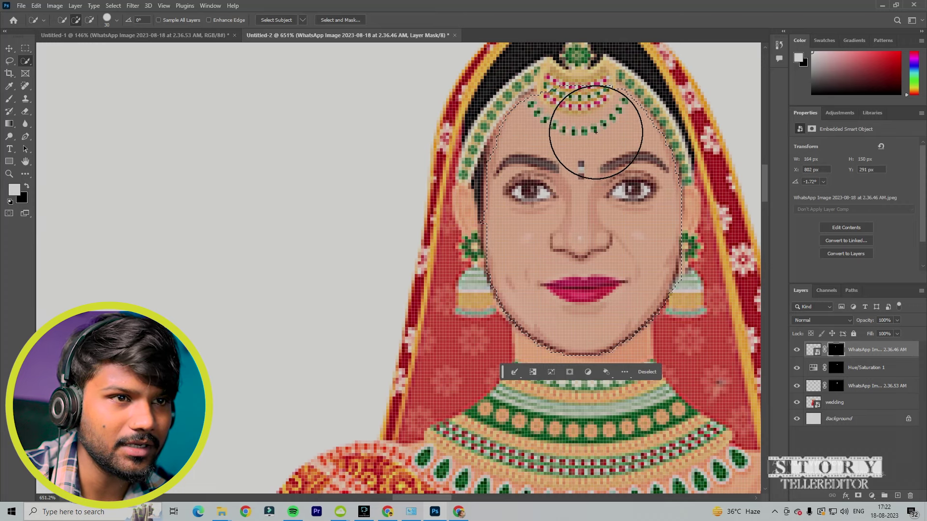
pyautogui.moveTo(534, 161); pyautogui.dragTo(532, 223)
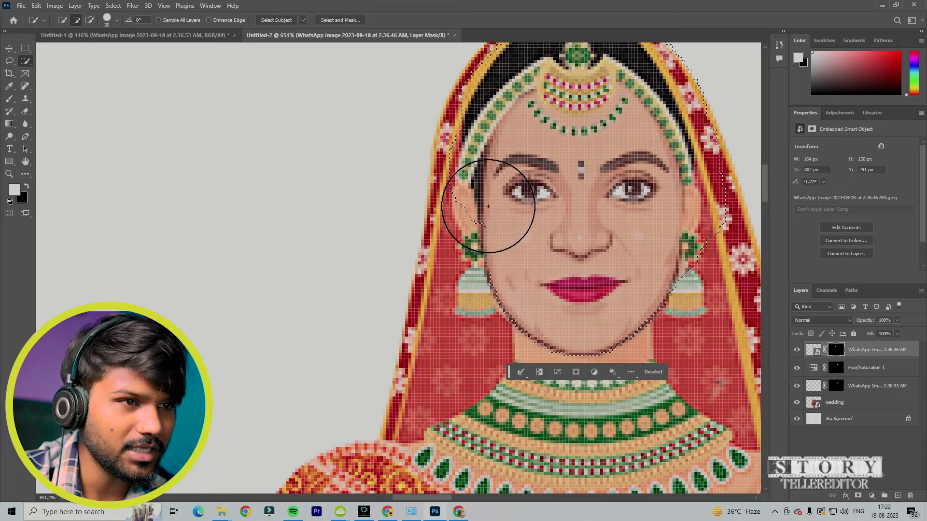
pyautogui.keyDown('alt'); pyautogui.click(444, 134); pyautogui.keyUp('alt')
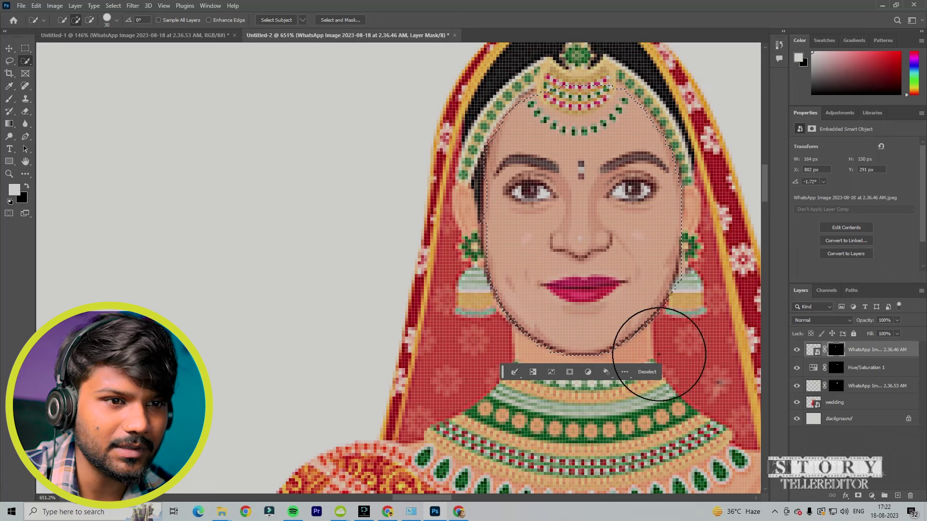
# Add a Hue/Saturation adjustment to the selected face with saturation +23 and lightness +6.
pyautogui.click(872, 496)
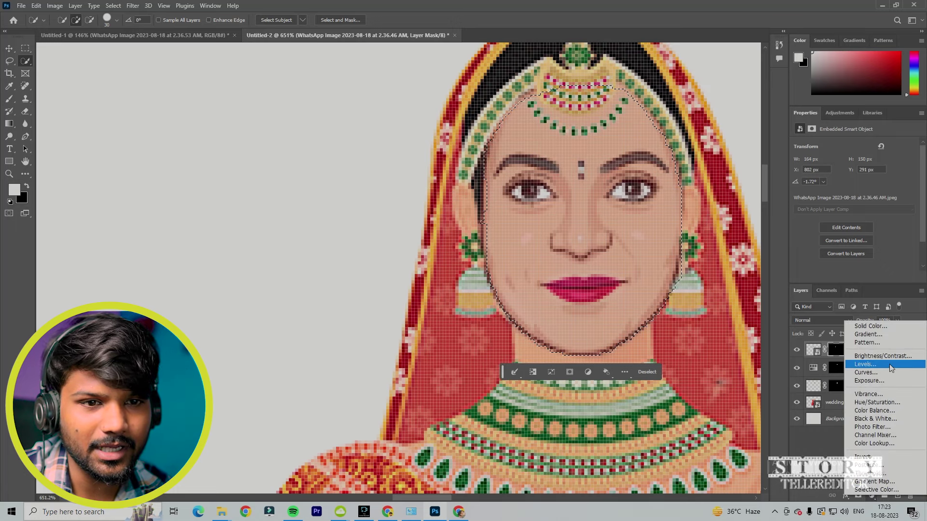
pyautogui.click(895, 404)
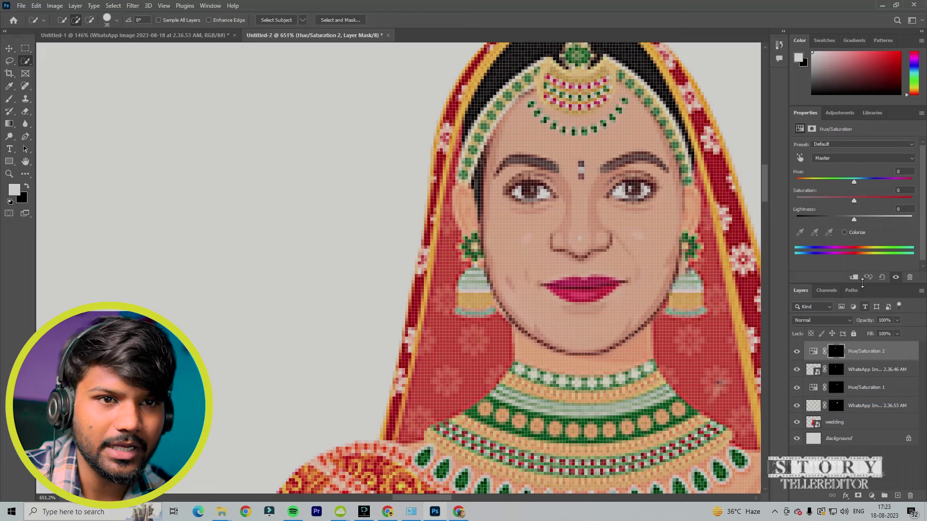
pyautogui.moveTo(856, 203); pyautogui.dragTo(858, 232)
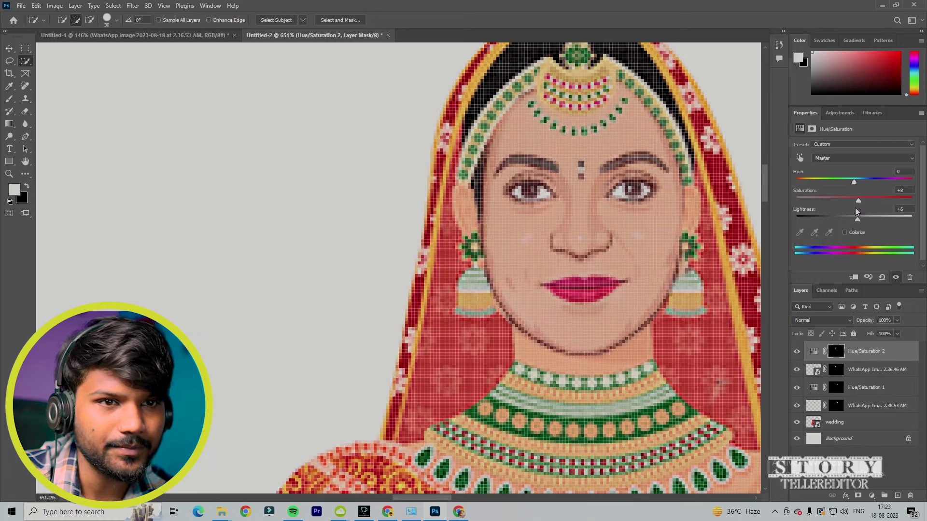
pyautogui.moveTo(872, 206); pyautogui.dragTo(867, 207)
# Examine the whole couple for how the bride's and groom's faces match their bodies.
pyautogui.scroll(-5, 505, 362)
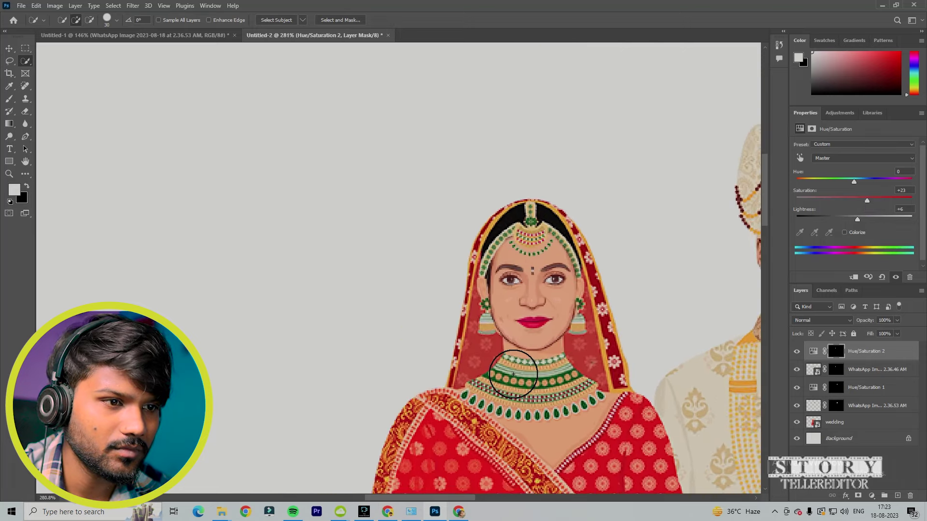
pyautogui.scroll(-8, 513, 374)
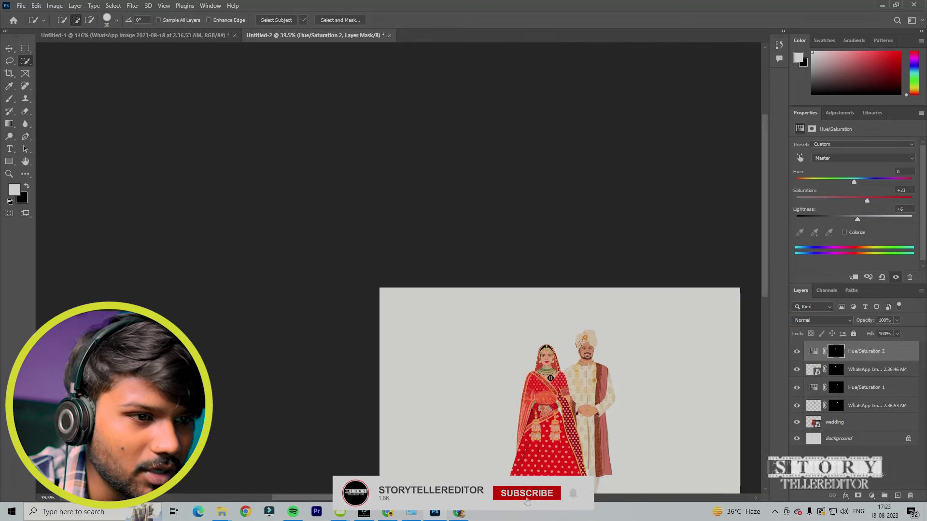
pyautogui.scroll(3, 550, 378)
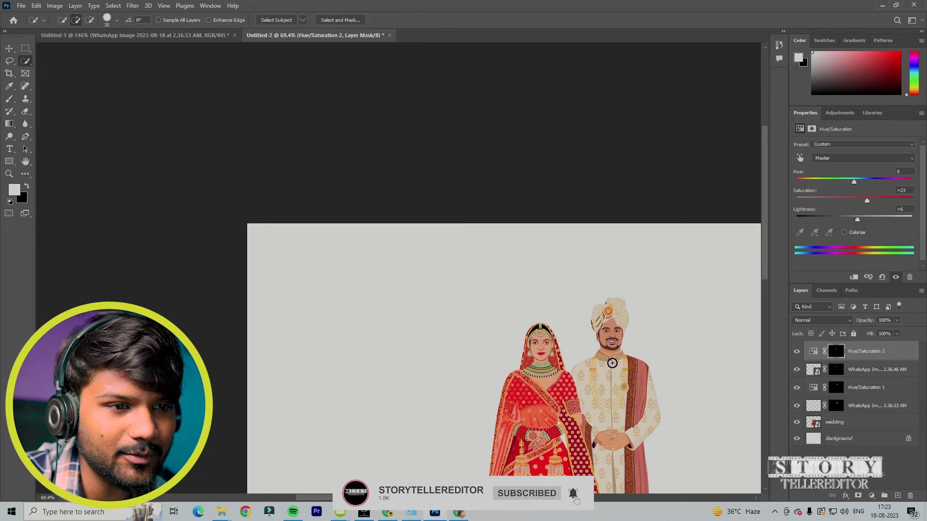
pyautogui.scroll(-4, 577, 347)
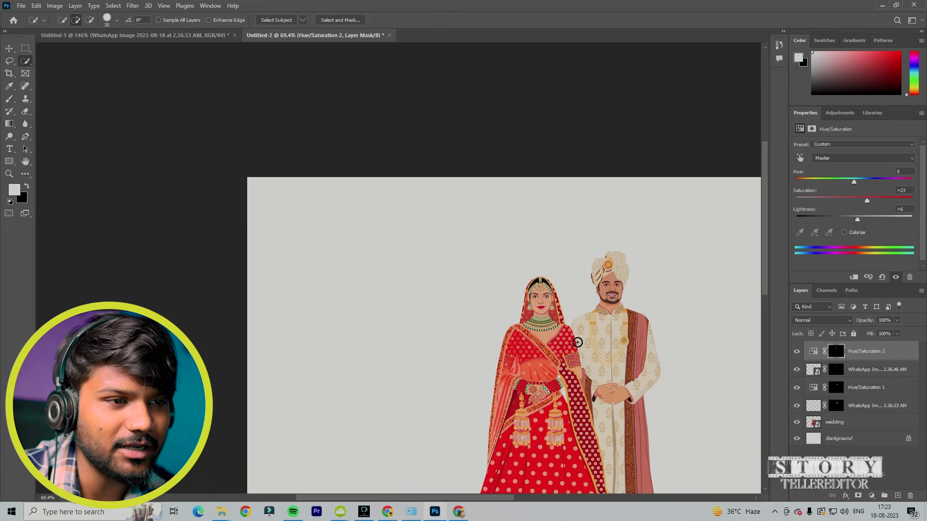
pyautogui.scroll(-2, 577, 346)
pyautogui.moveTo(429, 502); pyautogui.dragTo(476, 500)
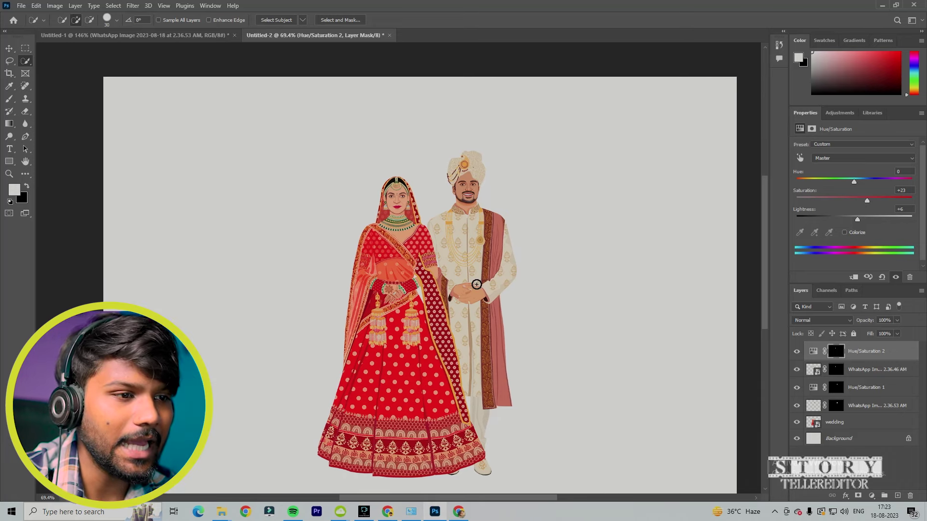
pyautogui.scroll(-2, 477, 284)
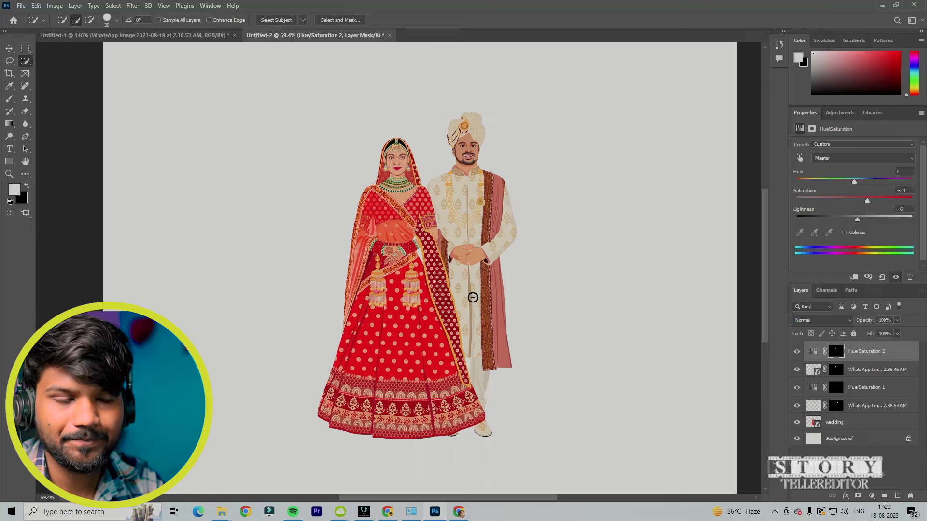
pyautogui.scroll(1, 473, 298)
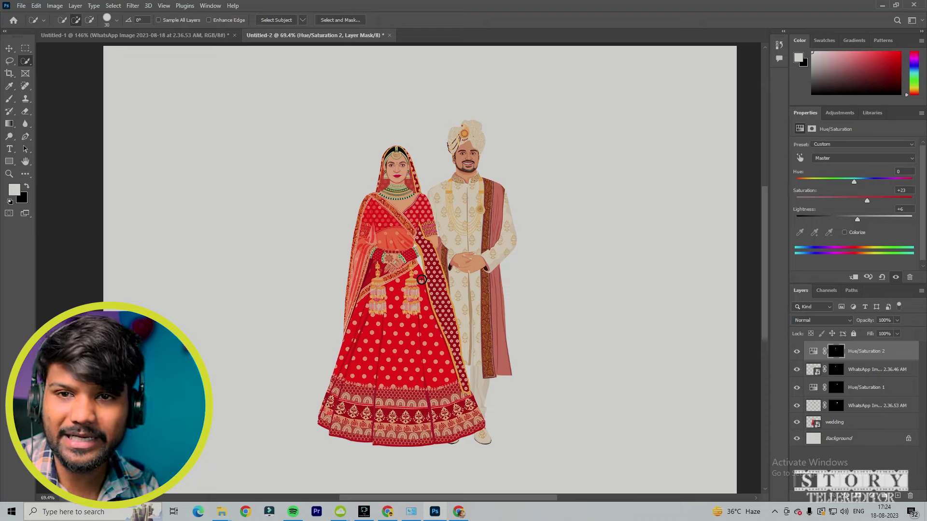
pyautogui.scroll(-3, 422, 279)
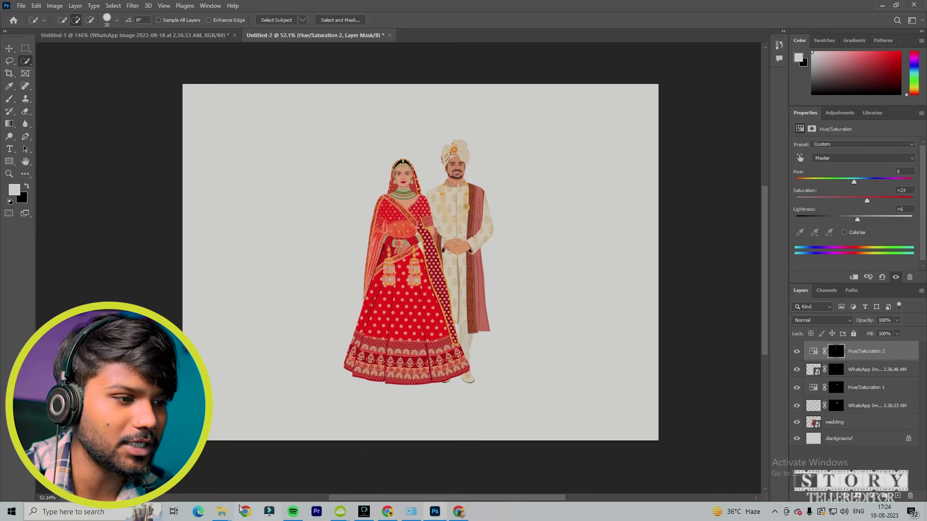
# Open the haldi image from the caricature folder as a new Photoshop document.
pyautogui.click(222, 513)
pyautogui.click(471, 463)
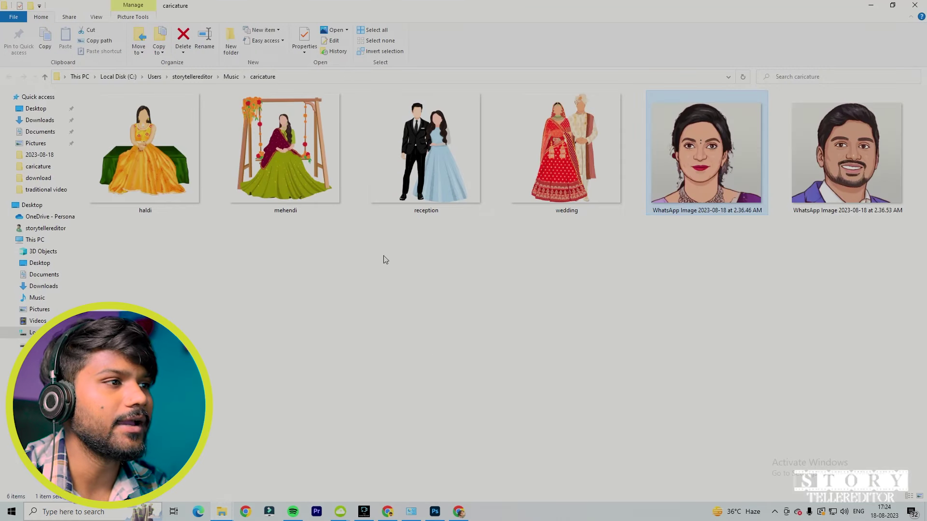
pyautogui.click(138, 124)
pyautogui.moveTo(135, 152); pyautogui.dragTo(724, 14)
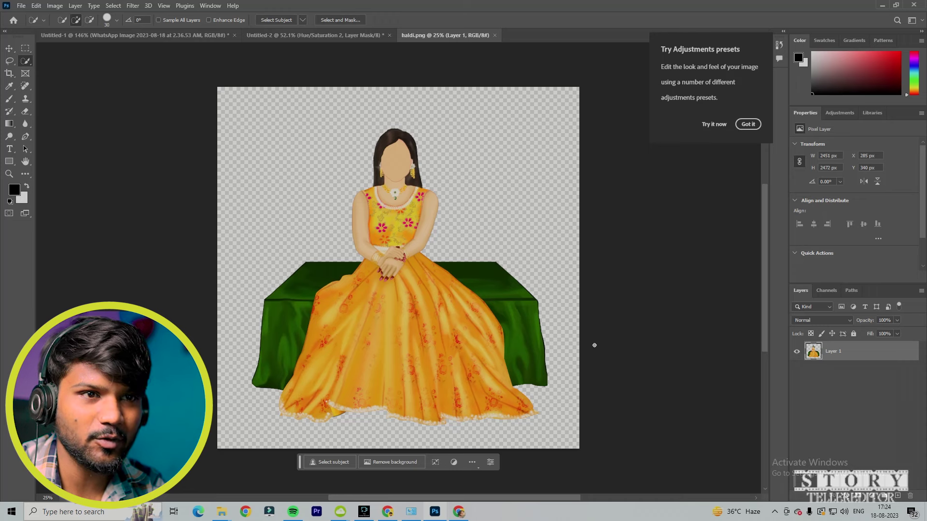
# Place the woman's portrait, WhatsApp Image 2023-08-18 at 2.36.46 AM, into the haldi document and remove its background.
pyautogui.click(223, 509)
pyautogui.click(277, 483)
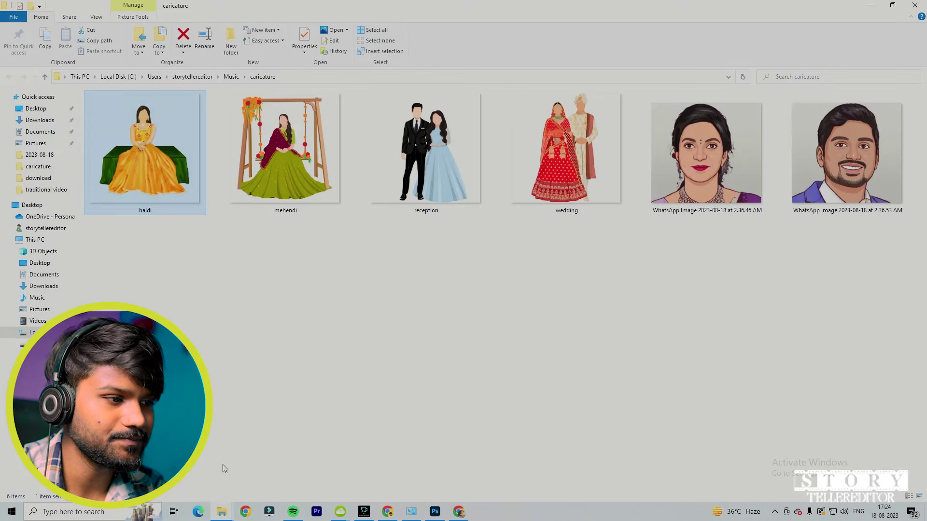
pyautogui.moveTo(717, 159); pyautogui.dragTo(406, 346)
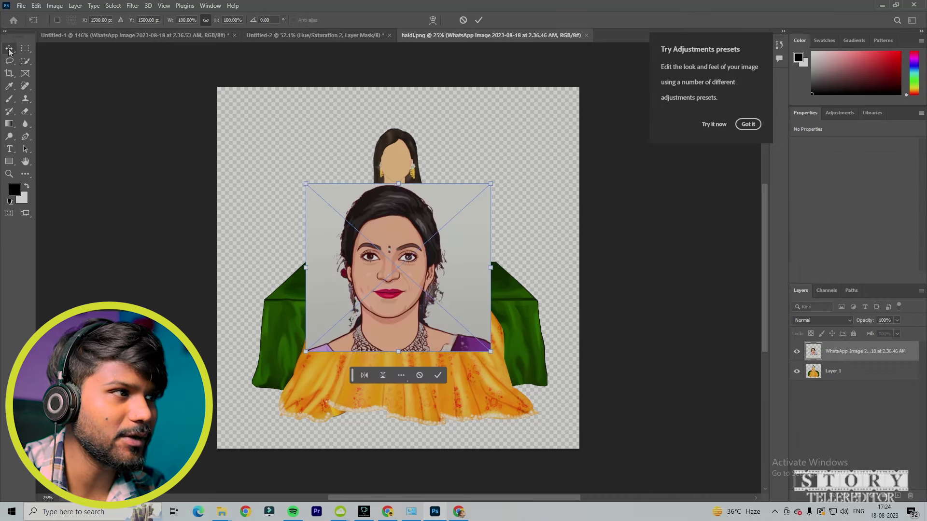
pyautogui.click(28, 61)
pyautogui.scroll(2, 327, 229)
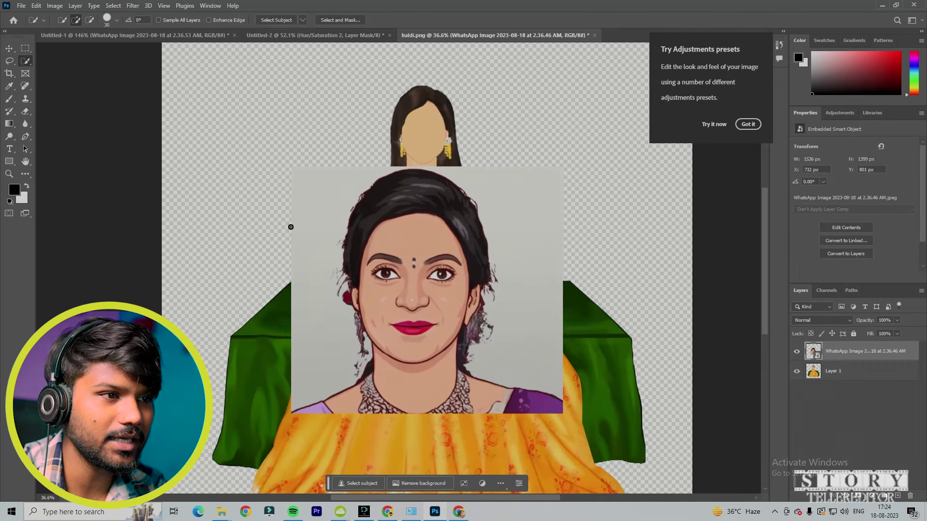
pyautogui.click(434, 482)
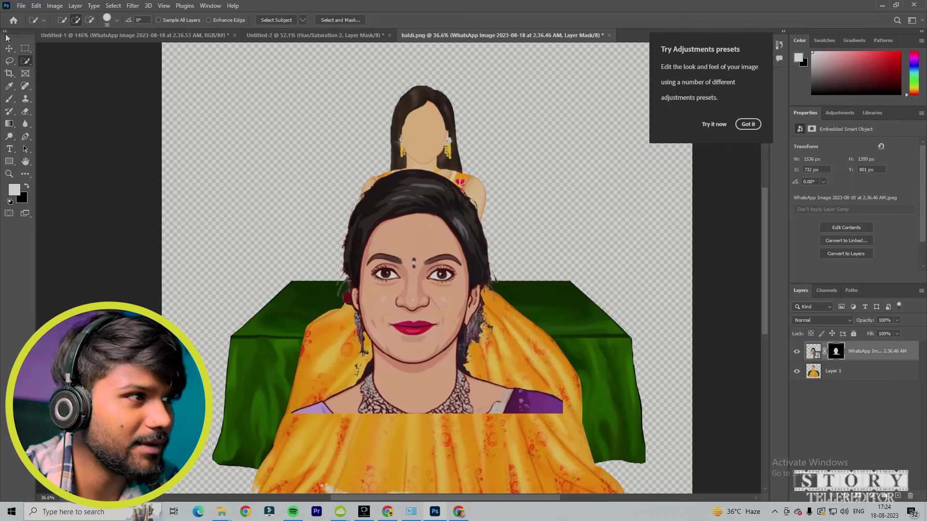
# Scale the woman's portrait to about 58% and move it over the seated haldi figure's head.
pyautogui.click(10, 50)
pyautogui.click(813, 351)
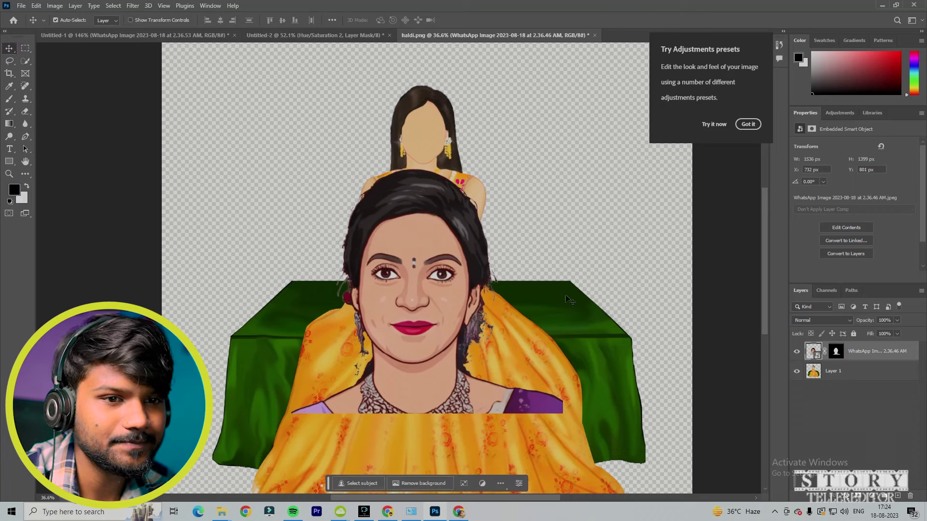
pyautogui.hotkey('ctrl', 't')
pyautogui.moveTo(445, 304); pyautogui.dragTo(465, 186)
pyautogui.moveTo(583, 295); pyautogui.dragTo(466, 188)
pyautogui.moveTo(384, 134); pyautogui.dragTo(422, 149)
pyautogui.scroll(3, 439, 169)
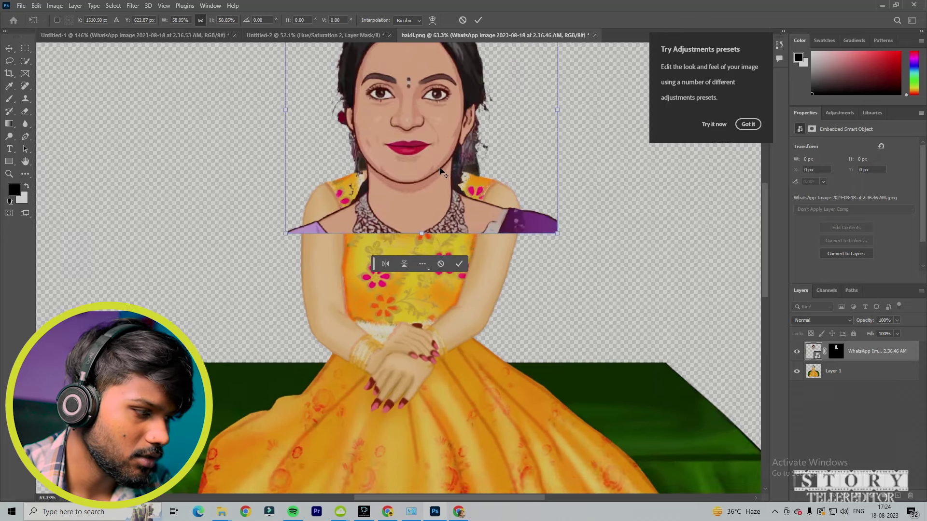
# Lower the portrait layer's opacity to 52% so the figure shows through, and finish its first resize.
pyautogui.click(749, 124)
pyautogui.moveTo(875, 321); pyautogui.dragTo(855, 325)
pyautogui.scroll(2, 754, 305)
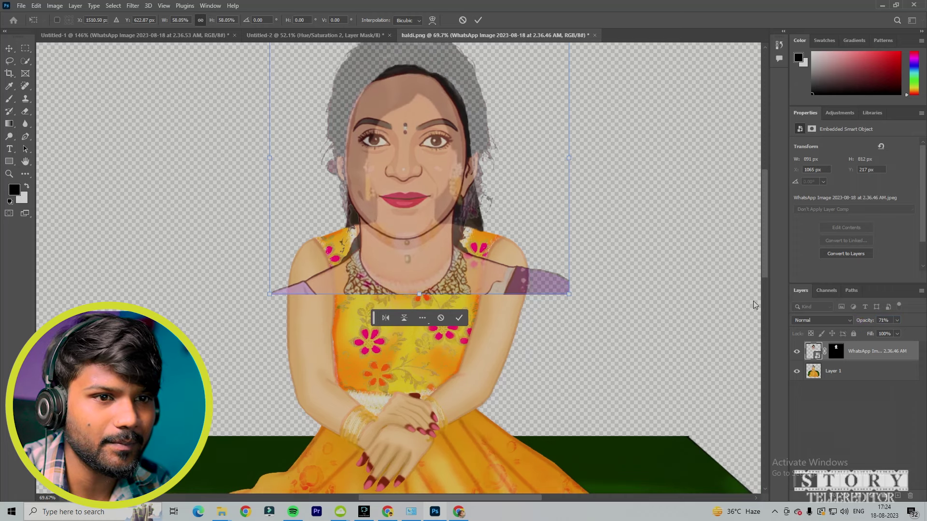
pyautogui.scroll(3, 755, 306)
pyautogui.scroll(4, 766, 237)
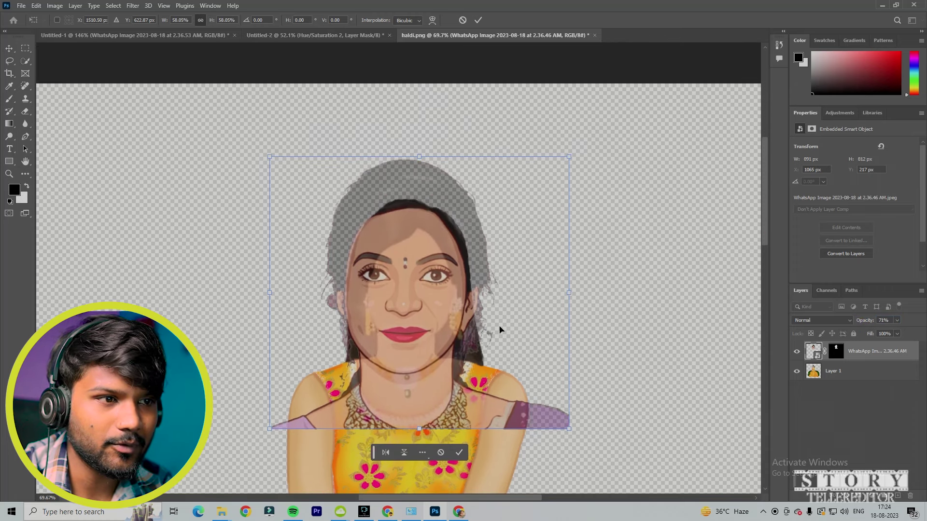
pyautogui.moveTo(863, 320); pyautogui.dragTo(852, 322)
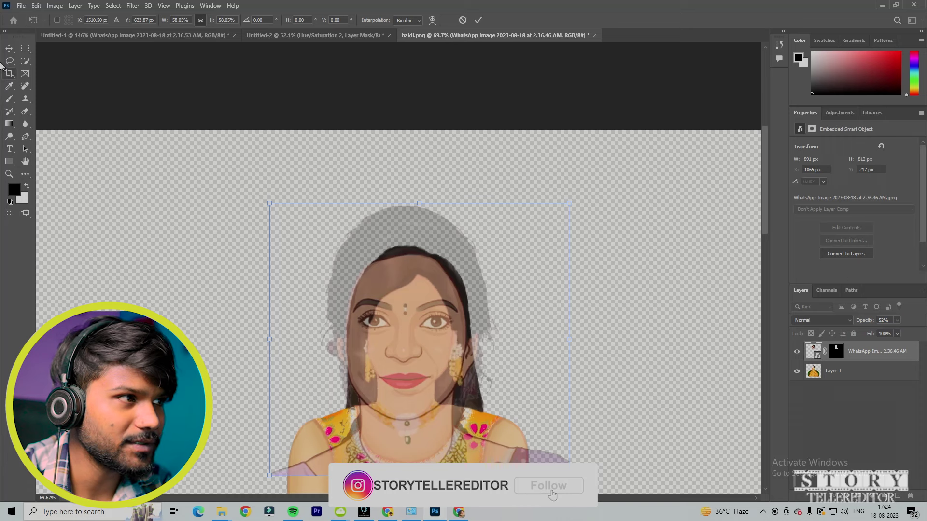
pyautogui.press('Return')
# Scale the semi-transparent portrait to about 66% and align its face with the figure's blank face.
pyautogui.hotkey('ctrl', 't')
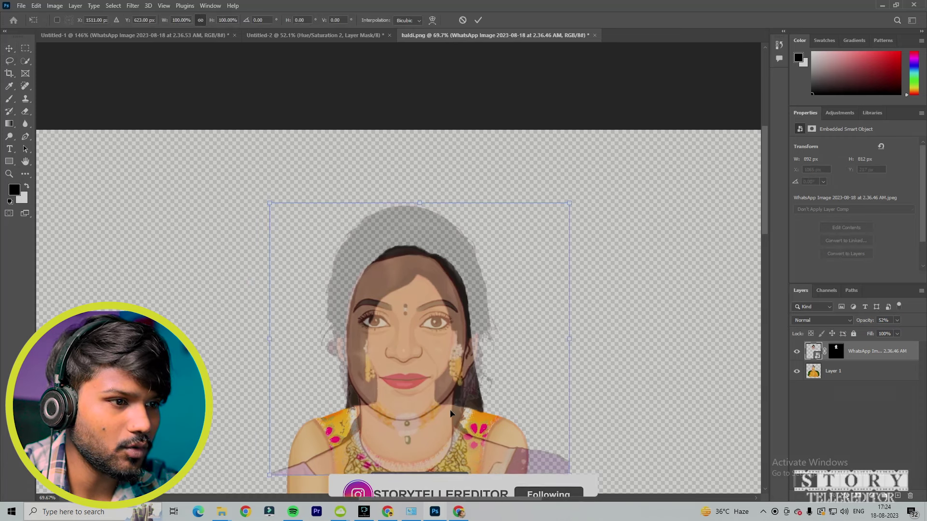
pyautogui.moveTo(566, 476); pyautogui.dragTo(463, 378)
pyautogui.moveTo(335, 270); pyautogui.dragTo(387, 320)
pyautogui.moveTo(323, 250); pyautogui.dragTo(317, 244)
pyautogui.moveTo(408, 327); pyautogui.dragTo(414, 334)
pyautogui.scroll(3, 413, 334)
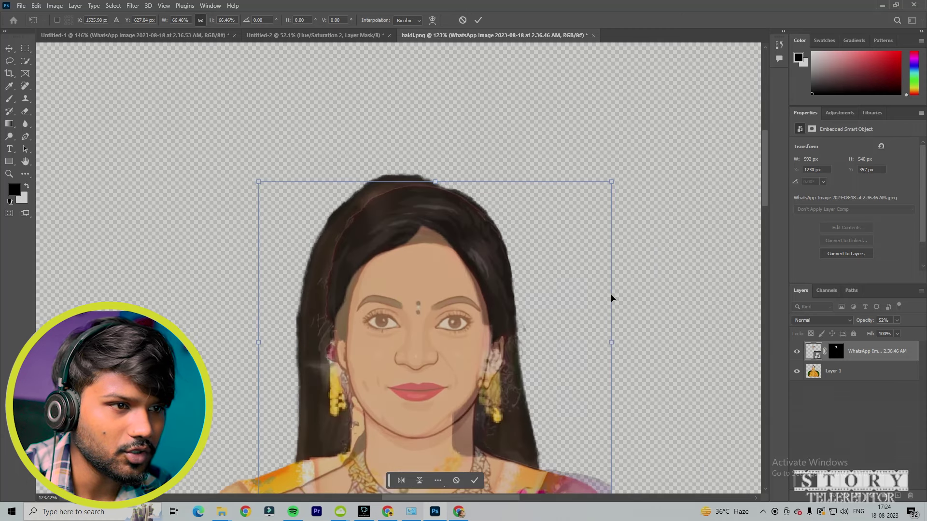
pyautogui.moveTo(418, 306); pyautogui.dragTo(383, 334)
pyautogui.scroll(-2, 376, 270)
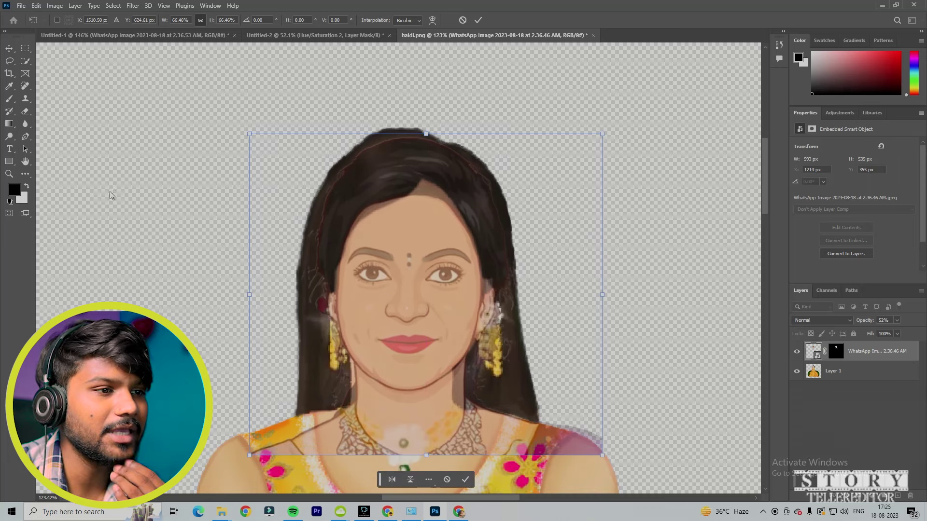
# Rasterize the portrait layer and erase its upper hair, necklace and shoulders with a 56 px eraser.
pyautogui.click(27, 118)
pyautogui.click(343, 157)
pyautogui.click(421, 188)
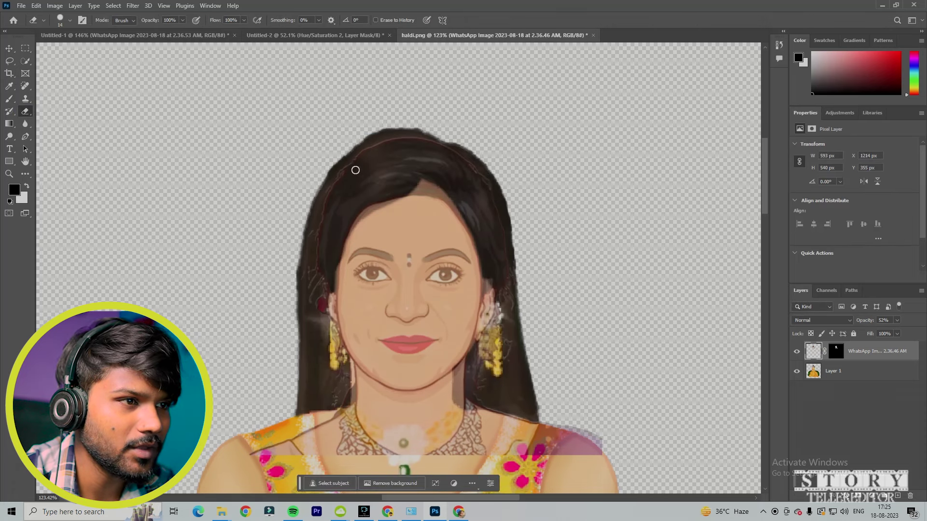
pyautogui.rightClick(325, 170)
pyautogui.moveTo(379, 191); pyautogui.dragTo(392, 184)
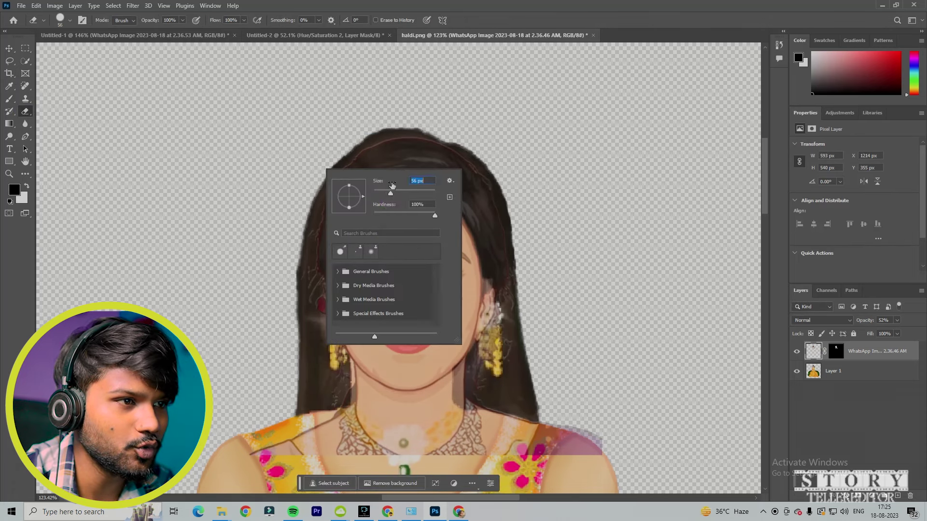
pyautogui.press('Return')
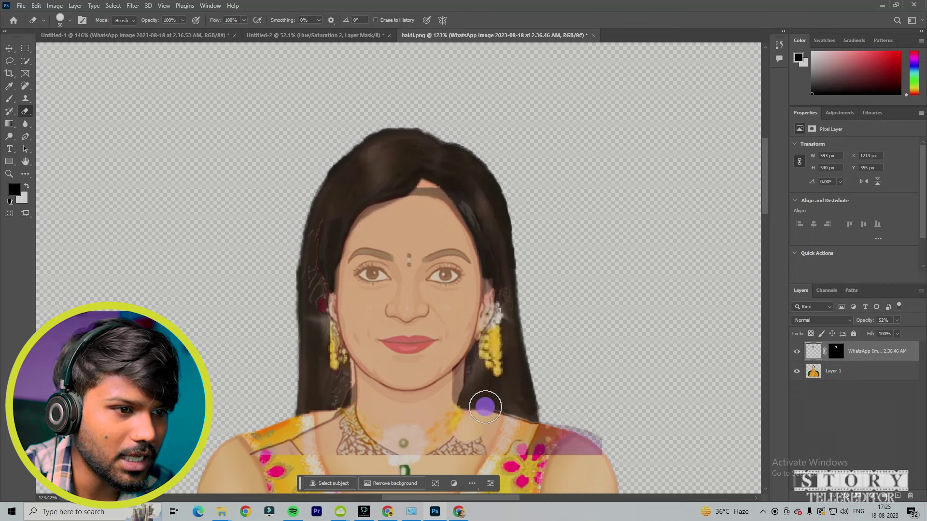
pyautogui.scroll(-2, 486, 407)
pyautogui.moveTo(435, 421)
pyautogui.mouseDown()
pyautogui.moveTo(224, 388)
pyautogui.moveTo(262, 417)
pyautogui.moveTo(342, 368)
pyautogui.moveTo(370, 370)
pyautogui.moveTo(334, 348)
pyautogui.moveTo(419, 380)
pyautogui.moveTo(411, 386)
pyautogui.moveTo(460, 370)
pyautogui.moveTo(470, 343)
pyautogui.mouseUp()
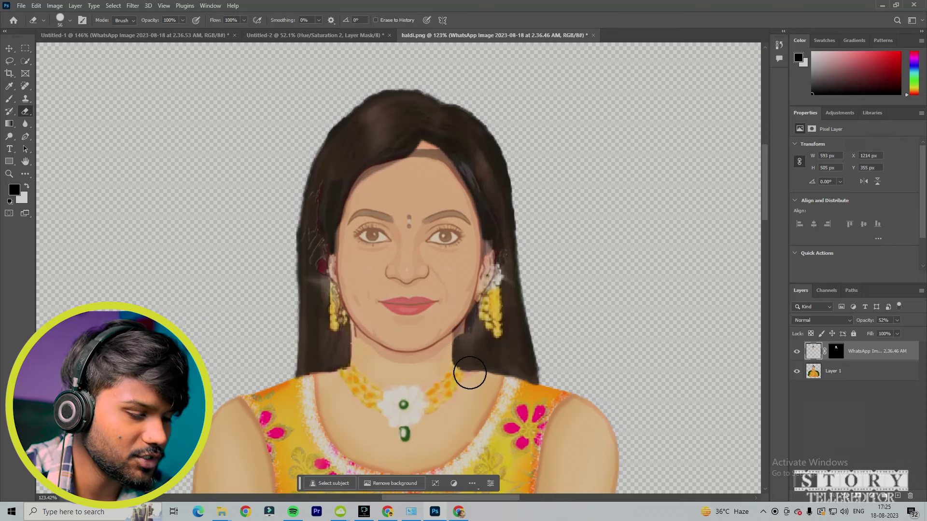
# Erase the portrait remnants below the jaw on the viewer's right, beside the figure's neck.
pyautogui.scroll(2, 470, 373)
pyautogui.scroll(5, 471, 372)
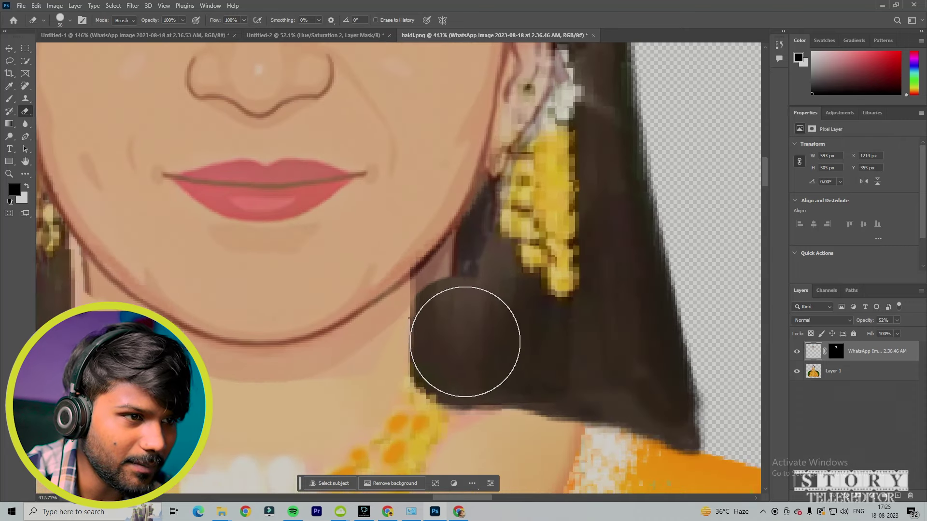
pyautogui.moveTo(472, 296)
pyautogui.mouseDown()
pyautogui.moveTo(467, 319)
pyautogui.moveTo(475, 294)
pyautogui.moveTo(451, 332)
pyautogui.moveTo(429, 339)
pyautogui.moveTo(442, 328)
pyautogui.moveTo(416, 348)
pyautogui.mouseUp()
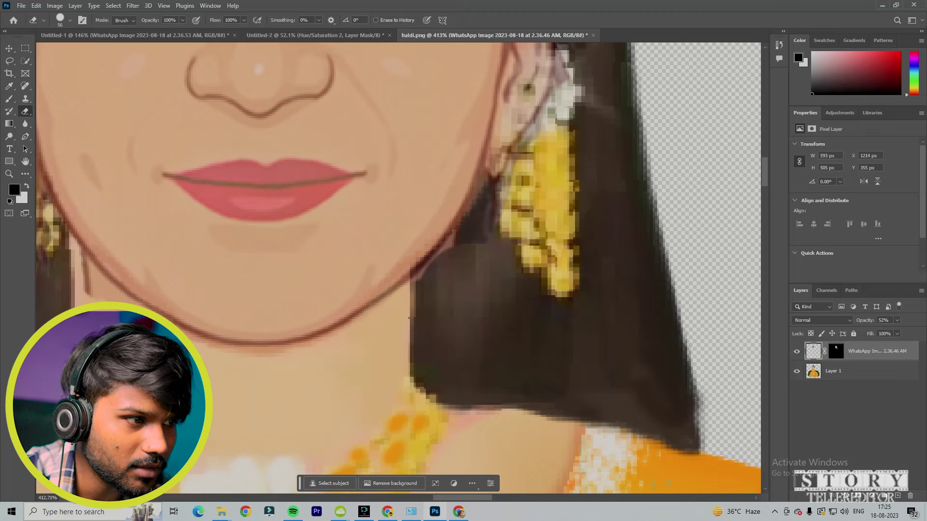
pyautogui.scroll(1, 228, 393)
pyautogui.hscroll(-1, 217, 424)
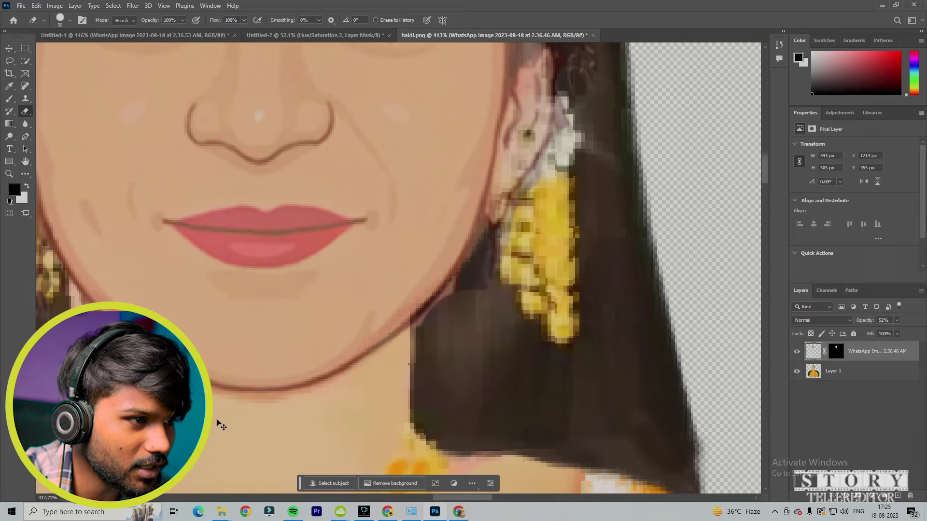
# Erase the portrait's stray hair and flower beside the face and earring on the viewer's left.
pyautogui.hscroll(-5, 217, 424)
pyautogui.click(266, 242)
pyautogui.moveTo(266, 241); pyautogui.dragTo(245, 154)
pyautogui.scroll(3, 233, 232)
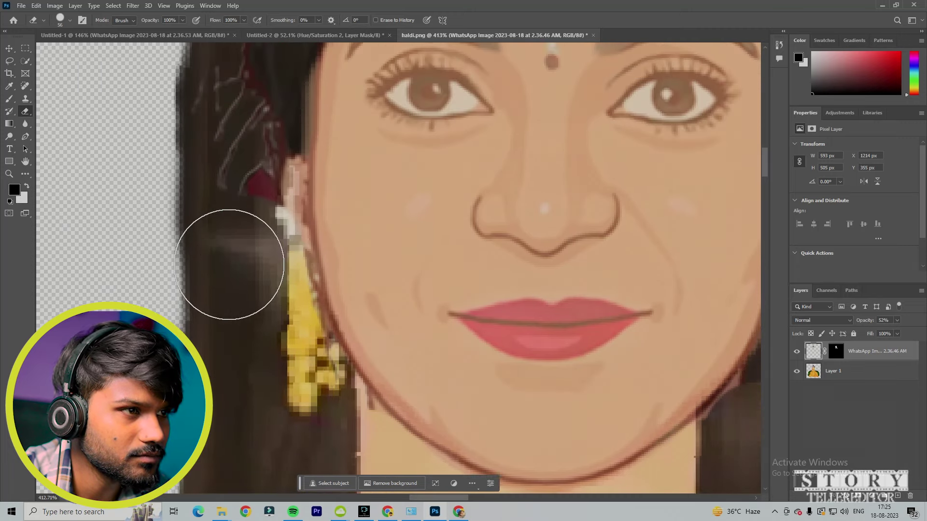
pyautogui.scroll(1, 205, 359)
pyautogui.moveTo(232, 345)
pyautogui.mouseDown()
pyautogui.moveTo(244, 327)
pyautogui.moveTo(227, 198)
pyautogui.moveTo(227, 245)
pyautogui.mouseUp()
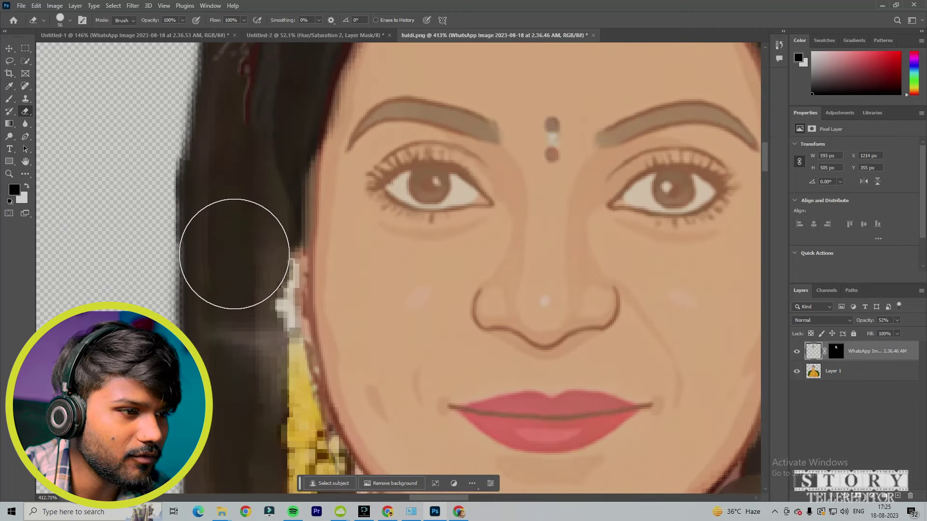
pyautogui.scroll(-3, 243, 266)
pyautogui.scroll(1, 243, 266)
pyautogui.moveTo(231, 262)
pyautogui.mouseDown()
pyautogui.moveTo(243, 187)
pyautogui.moveTo(244, 303)
pyautogui.moveTo(264, 186)
pyautogui.mouseUp()
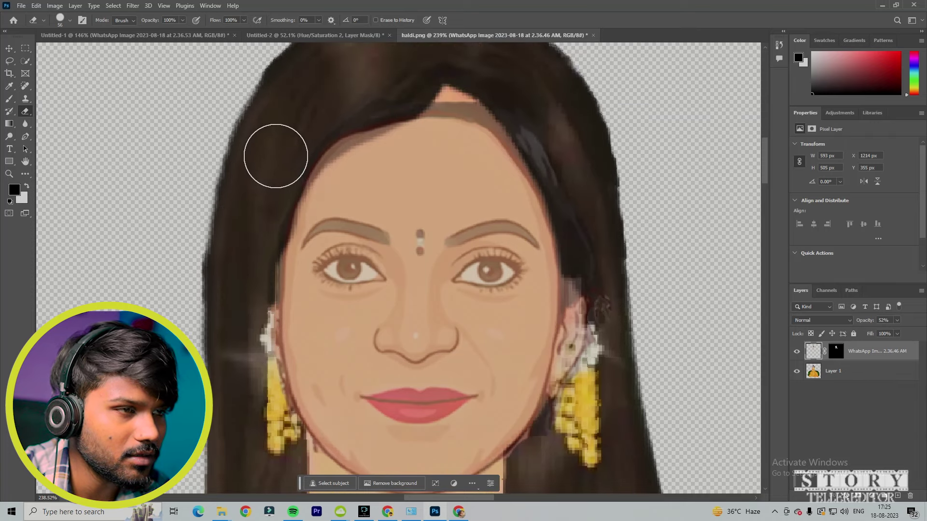
# Erase the portrait's remaining hair along the forehead and its hair and ear on the viewer's right.
pyautogui.scroll(2, 275, 151)
pyautogui.scroll(4, 280, 280)
pyautogui.moveTo(366, 105)
pyautogui.mouseDown()
pyautogui.moveTo(425, 108)
pyautogui.moveTo(348, 130)
pyautogui.moveTo(264, 227)
pyautogui.moveTo(302, 159)
pyautogui.moveTo(248, 238)
pyautogui.moveTo(345, 113)
pyautogui.moveTo(370, 128)
pyautogui.moveTo(474, 103)
pyautogui.moveTo(534, 197)
pyautogui.mouseUp()
pyautogui.scroll(-3, 534, 196)
pyautogui.moveTo(517, 137)
pyautogui.mouseDown()
pyautogui.moveTo(570, 146)
pyautogui.moveTo(640, 193)
pyautogui.moveTo(694, 300)
pyautogui.moveTo(705, 346)
pyautogui.mouseUp()
pyautogui.scroll(-2, 715, 348)
pyautogui.scroll(-2, 715, 347)
pyautogui.moveTo(714, 279)
pyautogui.mouseDown()
pyautogui.moveTo(703, 259)
pyautogui.moveTo(697, 378)
pyautogui.moveTo(703, 327)
pyautogui.moveTo(705, 344)
pyautogui.moveTo(682, 390)
pyautogui.moveTo(704, 331)
pyautogui.moveTo(703, 300)
pyautogui.moveTo(682, 415)
pyautogui.mouseUp()
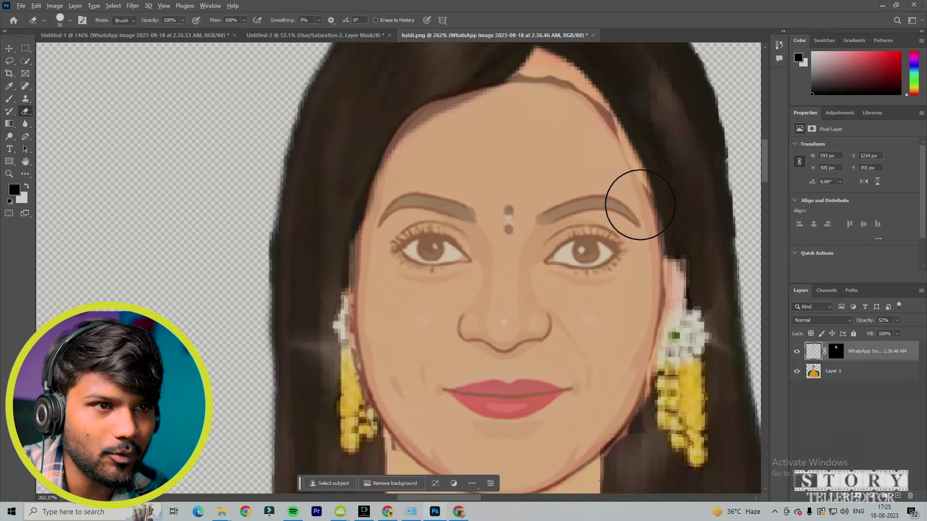
pyautogui.moveTo(635, 98)
pyautogui.mouseDown()
pyautogui.moveTo(605, 62)
pyautogui.moveTo(542, 37)
pyautogui.moveTo(500, 37)
pyautogui.moveTo(563, 47)
pyautogui.moveTo(619, 81)
pyautogui.moveTo(708, 222)
pyautogui.mouseUp()
pyautogui.scroll(-5, 708, 222)
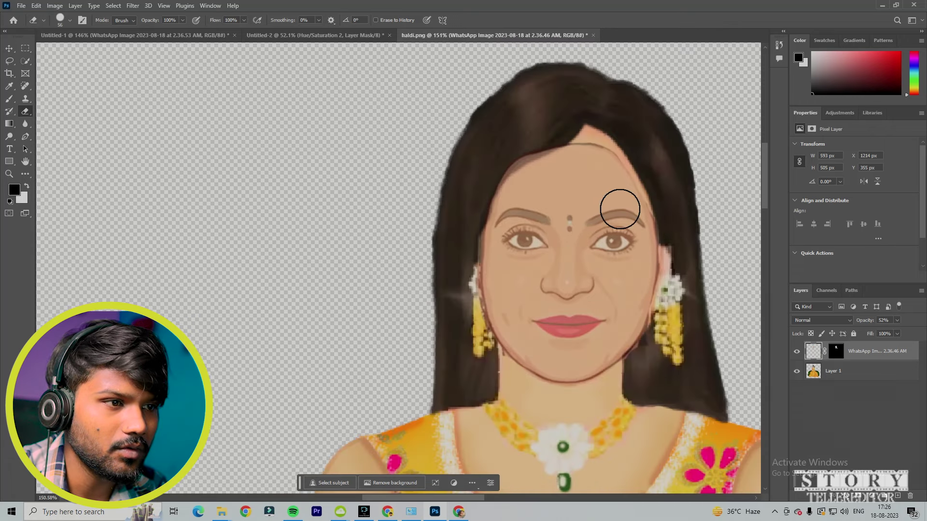
# Restore the face layer's opacity to 100%.
pyautogui.click(10, 50)
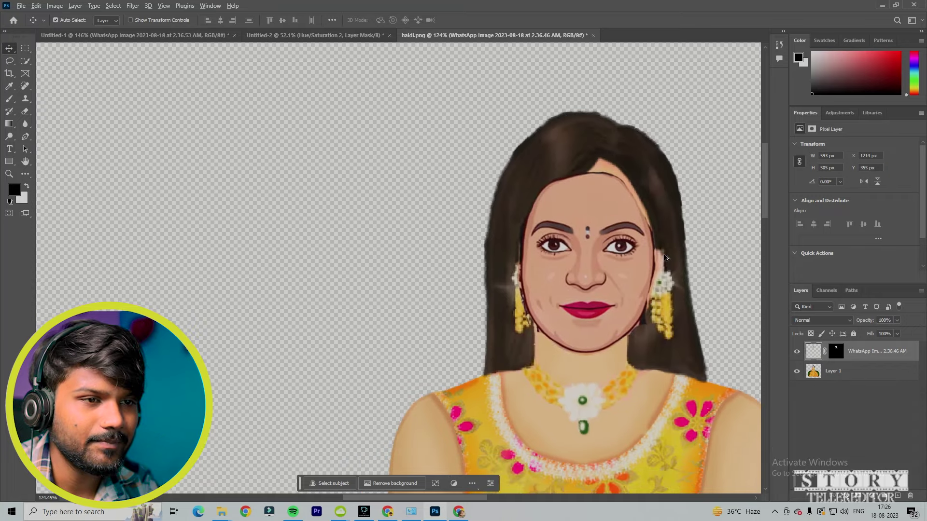
pyautogui.scroll(-6, 645, 277)
pyautogui.scroll(-2, 645, 276)
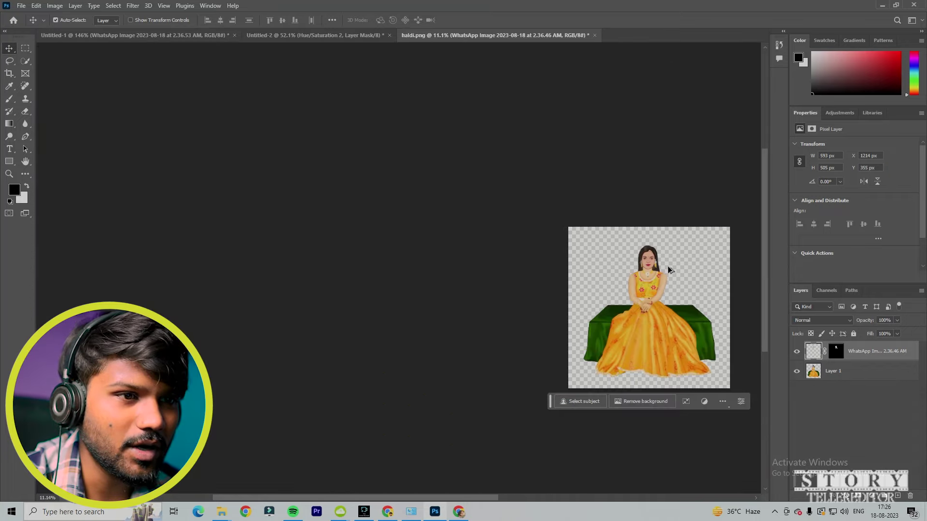
# Examine the whole haldi figure and its hairline for how the face fits the head.
pyautogui.scroll(-1, 669, 269)
pyautogui.hscroll(-3, 666, 270)
pyautogui.hscroll(2, 713, 299)
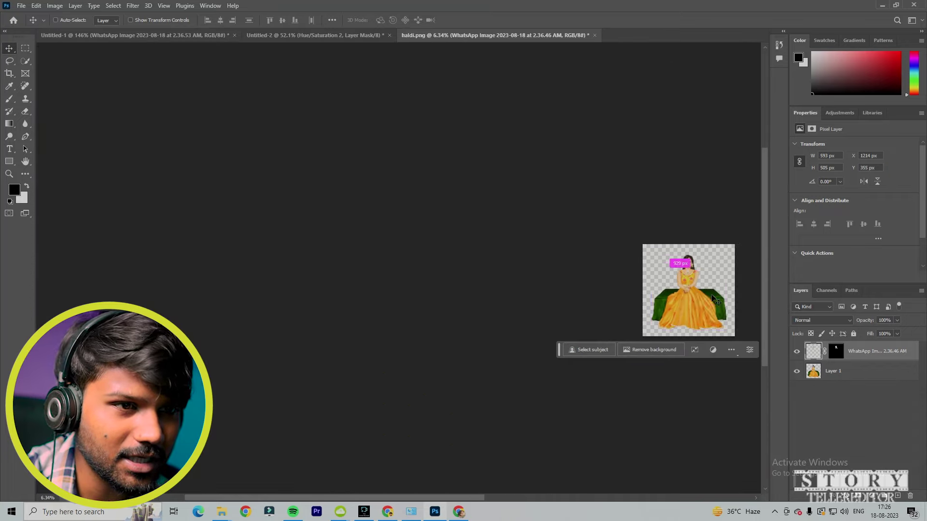
pyautogui.hscroll(2, 713, 299)
pyautogui.scroll(8, 628, 251)
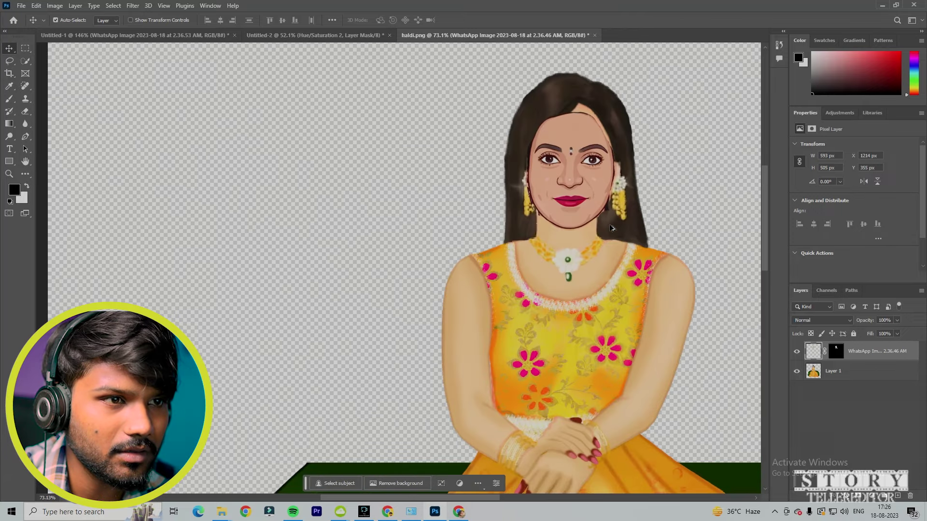
pyautogui.scroll(3, 612, 227)
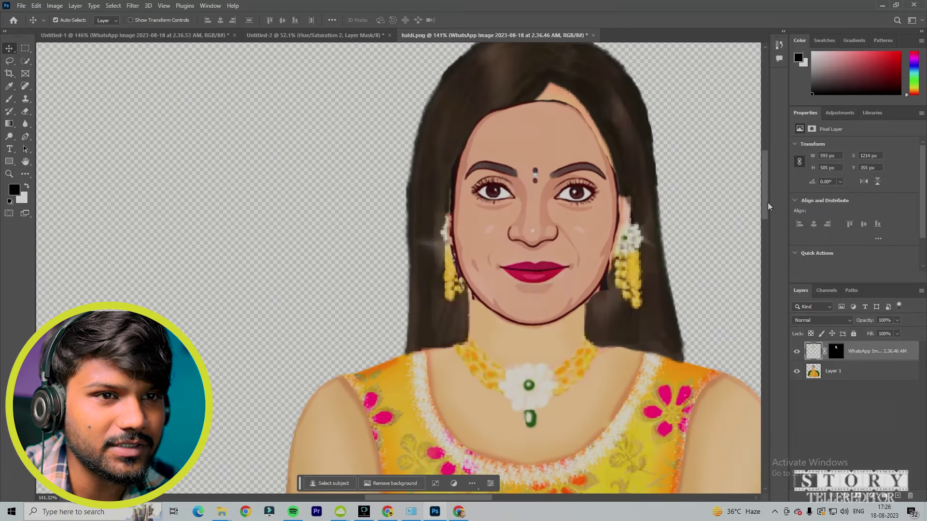
pyautogui.scroll(2, 598, 241)
pyautogui.scroll(-1, 464, 278)
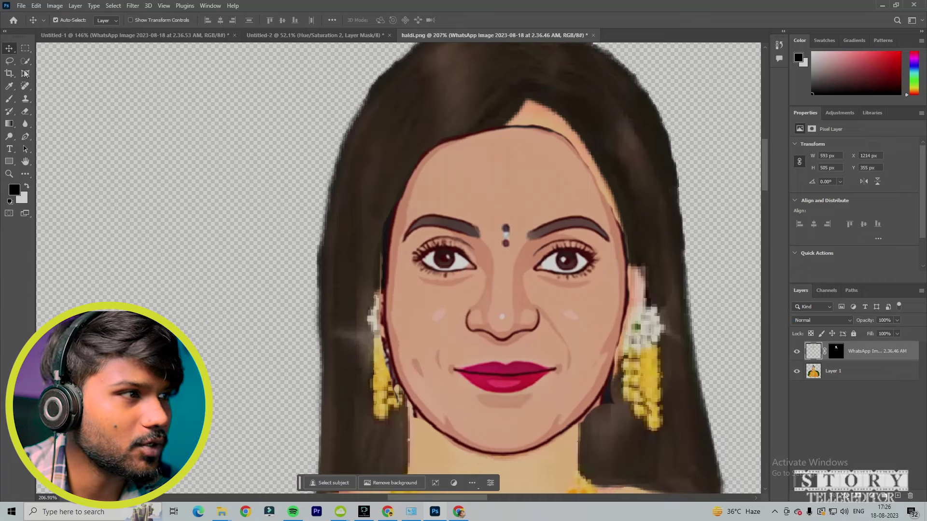
# Nudge the face slightly to refine its alignment with the figure's head.
pyautogui.hotkey('ctrl', 't')
pyautogui.moveTo(474, 334)
pyautogui.mouseDown()
pyautogui.moveTo(488, 317)
pyautogui.moveTo(463, 327)
pyautogui.moveTo(476, 333)
pyautogui.mouseUp()
pyautogui.scroll(-2, 493, 298)
pyautogui.press('Return')
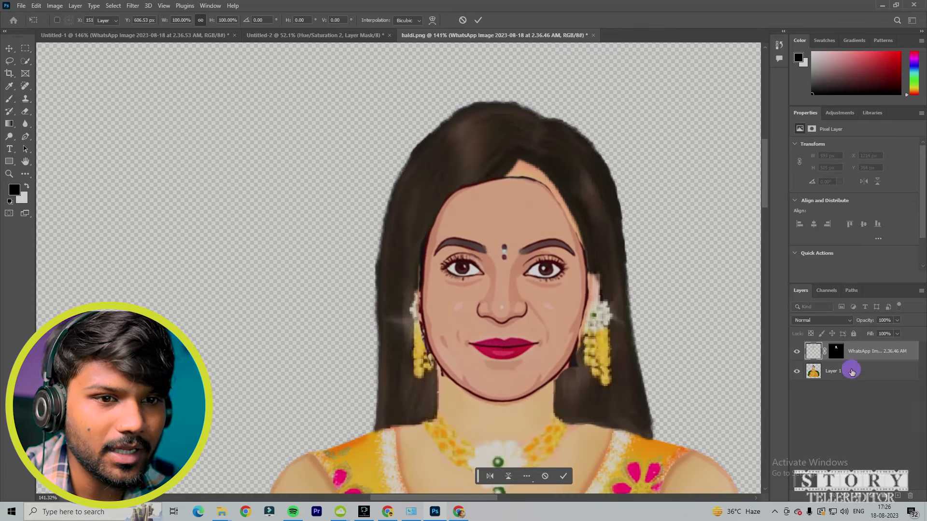
# Clone hair over the skin gap at the parting on Layer 1 with a 53 px Clone Stamp.
pyautogui.hotkey('alt', '[')
pyautogui.click(25, 99)
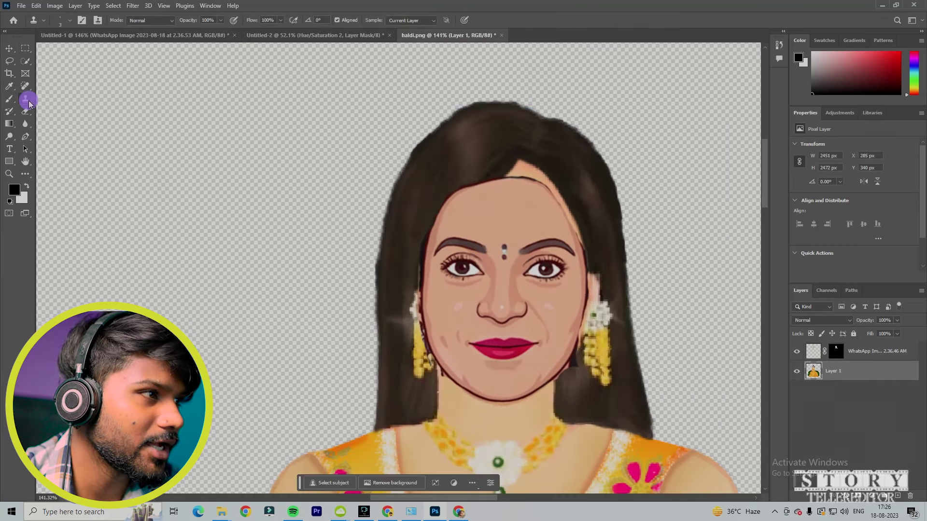
pyautogui.scroll(5, 490, 132)
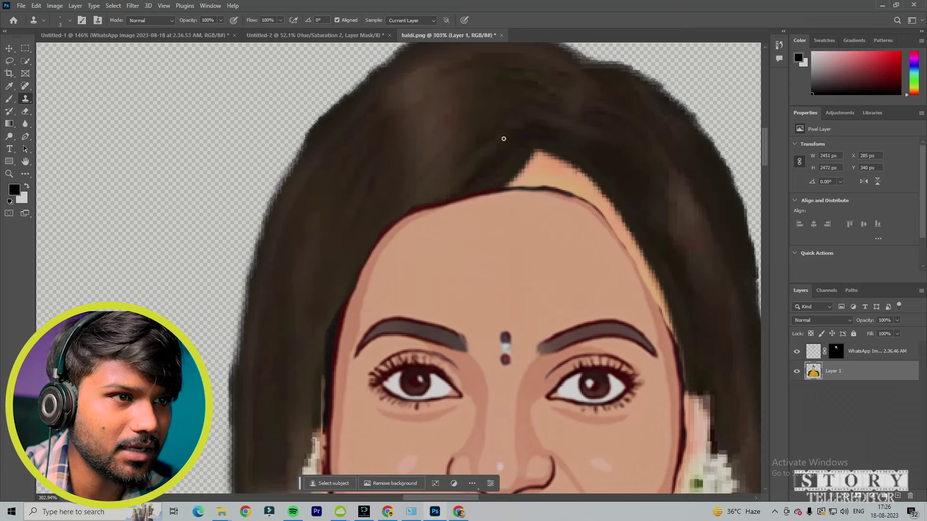
pyautogui.rightClick(533, 155)
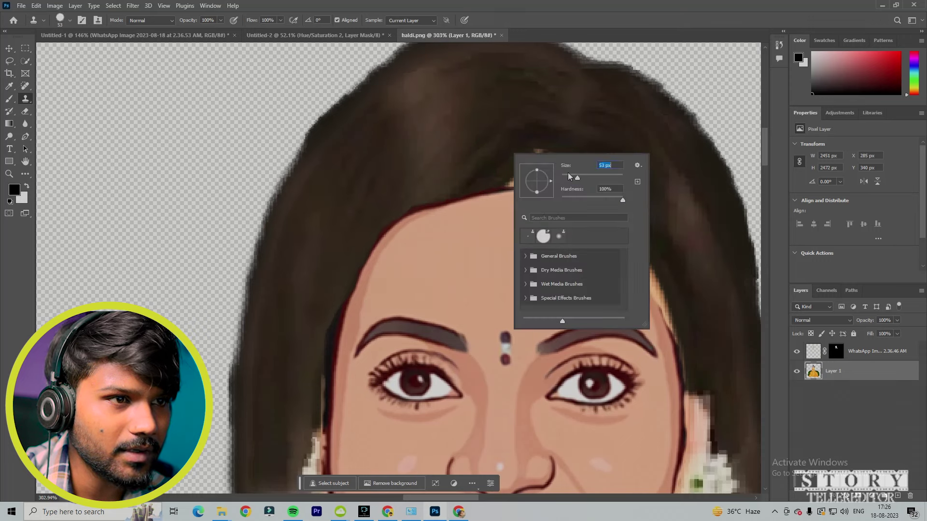
pyautogui.press('Return')
pyautogui.moveTo(513, 139); pyautogui.dragTo(562, 169)
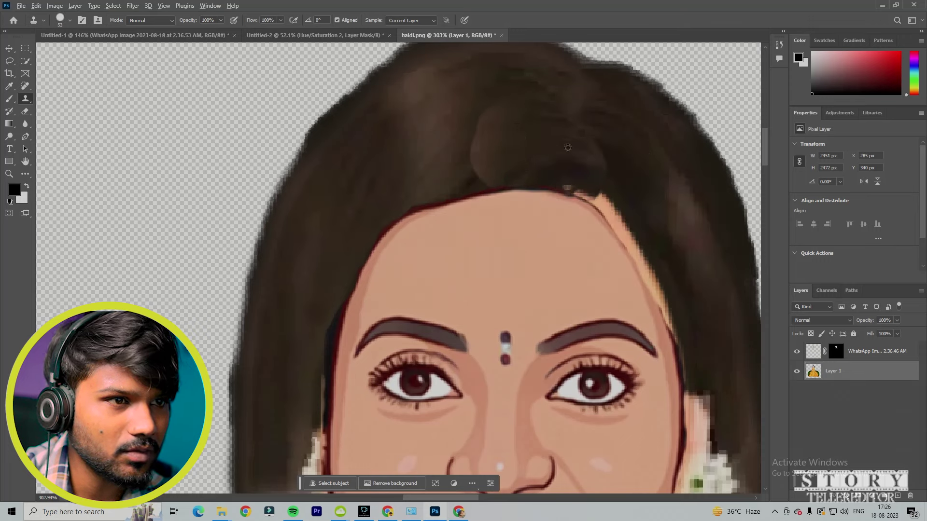
# Clone hair over the remaining skin gap down the hairline on the viewer's right with a 34 px Clone Stamp.
pyautogui.rightClick(596, 160)
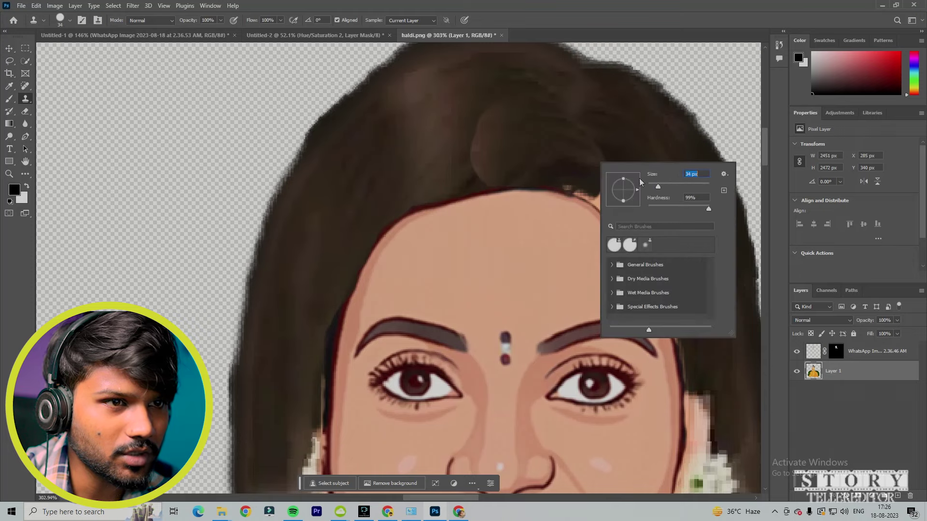
pyautogui.press('Return')
pyautogui.moveTo(565, 176)
pyautogui.mouseDown()
pyautogui.moveTo(636, 151)
pyautogui.moveTo(597, 209)
pyautogui.moveTo(647, 260)
pyautogui.moveTo(688, 347)
pyautogui.mouseUp()
pyautogui.scroll(-5, 686, 345)
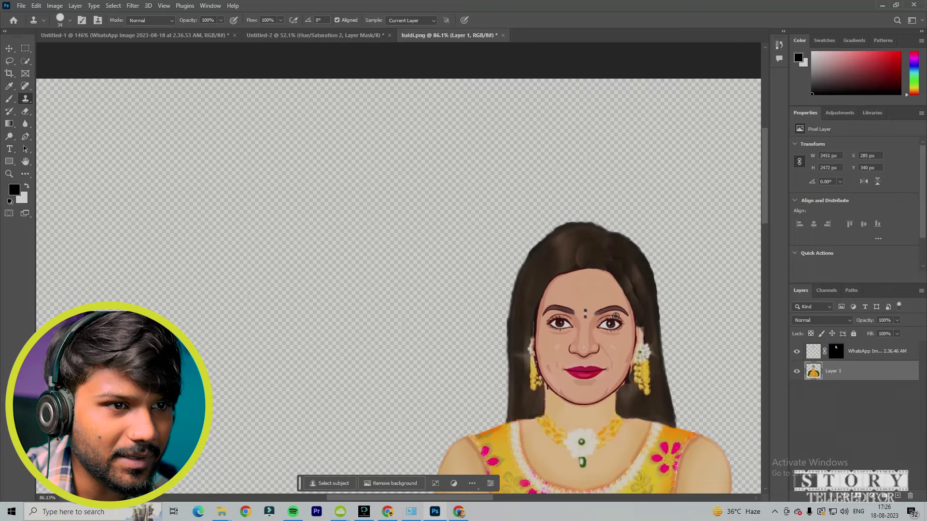
pyautogui.scroll(-3, 616, 317)
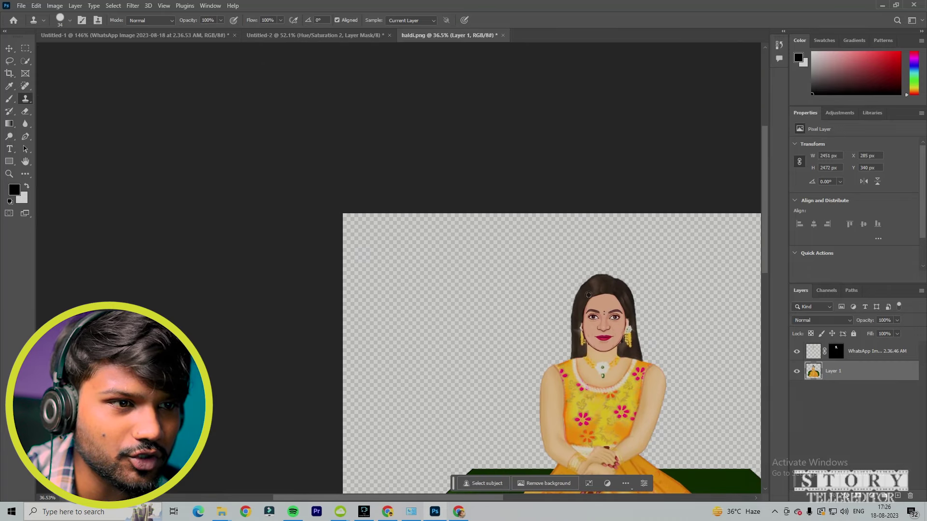
pyautogui.scroll(6, 589, 295)
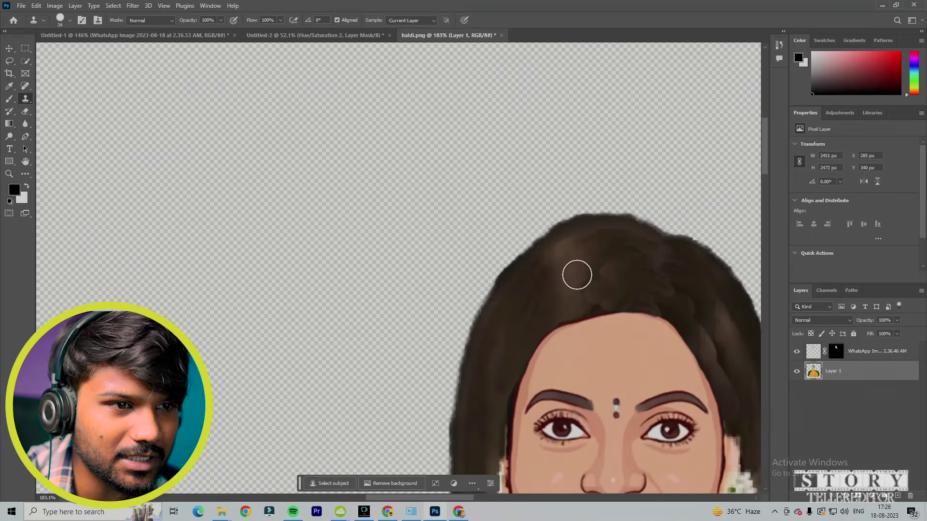
# Clone hair over the uneven tones above the forehead on Layer 1 with a soft 34 px Clone Stamp.
pyautogui.rightClick(575, 274)
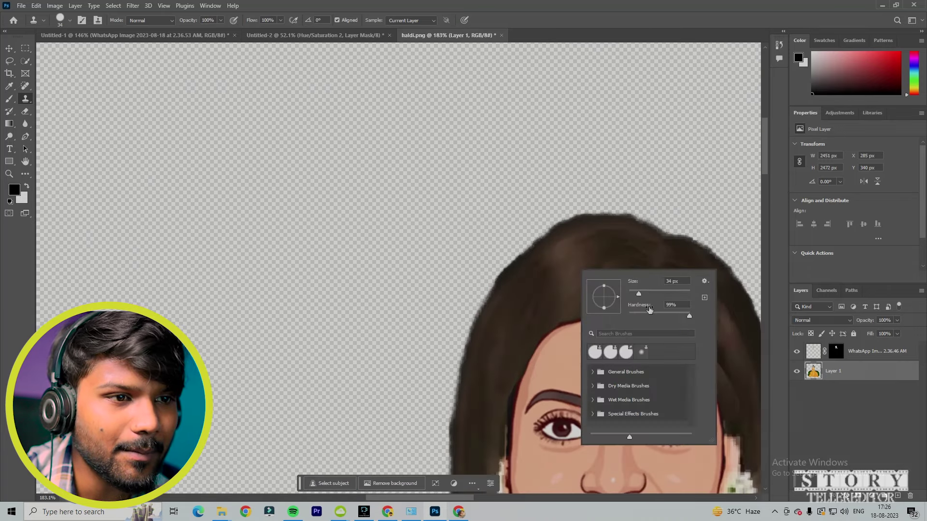
pyautogui.click(573, 274)
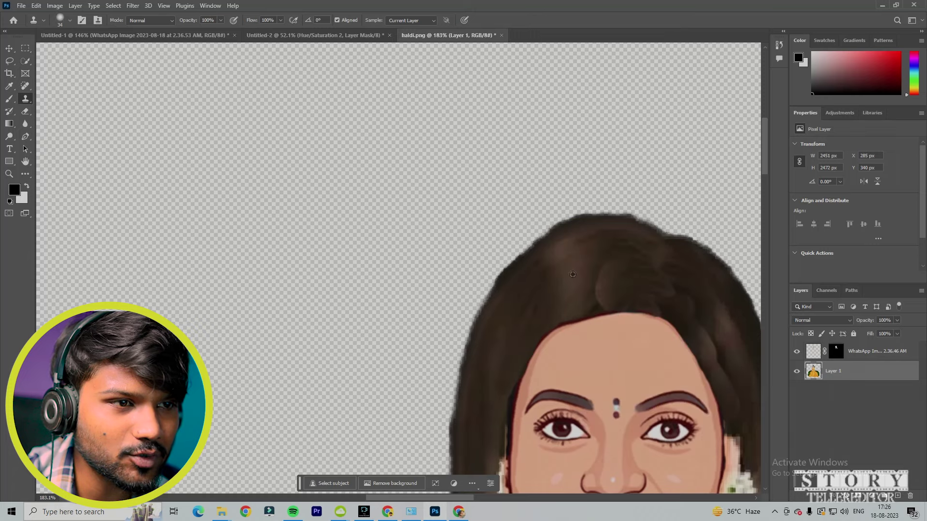
pyautogui.keyDown('alt'); pyautogui.click(594, 279); pyautogui.keyUp('alt')
pyautogui.moveTo(544, 282)
pyautogui.mouseDown()
pyautogui.moveTo(596, 281)
pyautogui.moveTo(600, 271)
pyautogui.moveTo(590, 273)
pyautogui.moveTo(594, 299)
pyautogui.mouseUp()
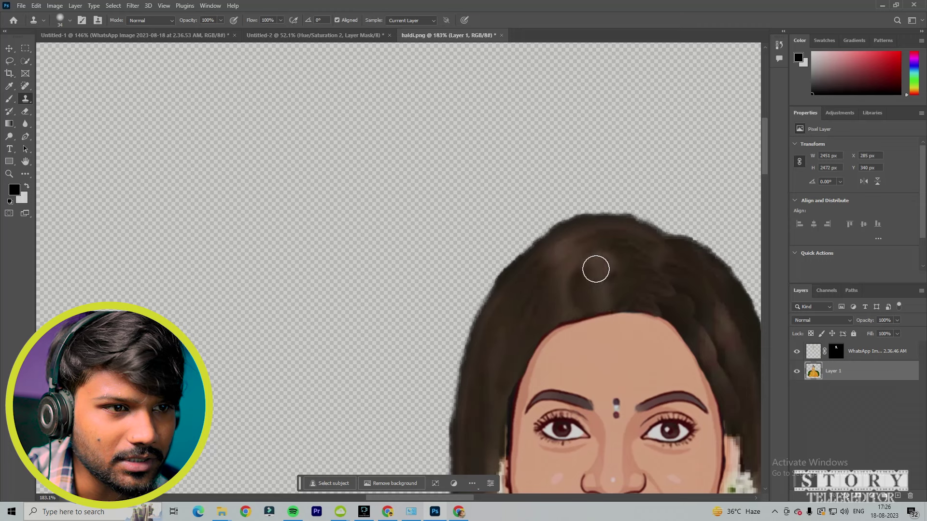
pyautogui.moveTo(705, 318)
pyautogui.mouseDown()
pyautogui.moveTo(717, 357)
pyautogui.moveTo(732, 348)
pyautogui.moveTo(701, 329)
pyautogui.moveTo(736, 351)
pyautogui.moveTo(721, 360)
pyautogui.moveTo(690, 326)
pyautogui.mouseUp()
# Examine the blended hair and the face edges from the crown down to the shoulders.
pyautogui.scroll(-5, 716, 352)
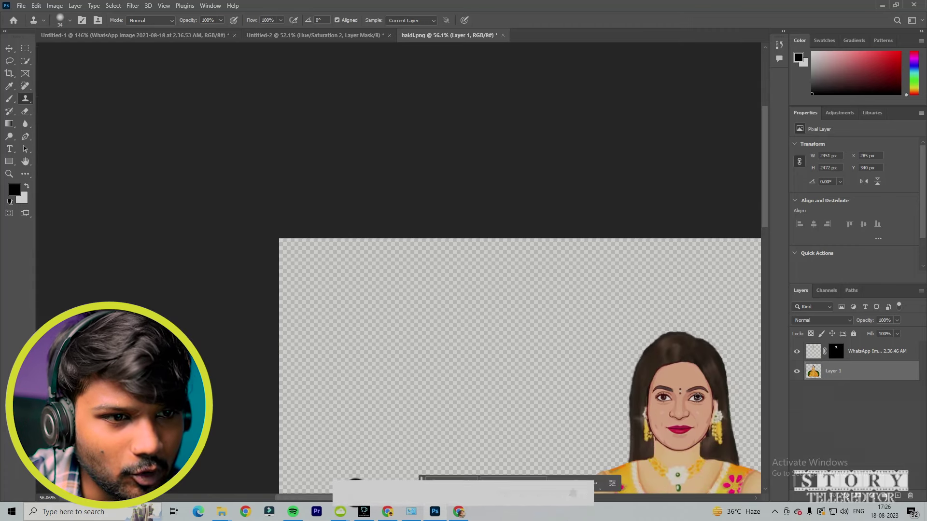
pyautogui.scroll(3, 692, 385)
pyautogui.scroll(-5, 656, 362)
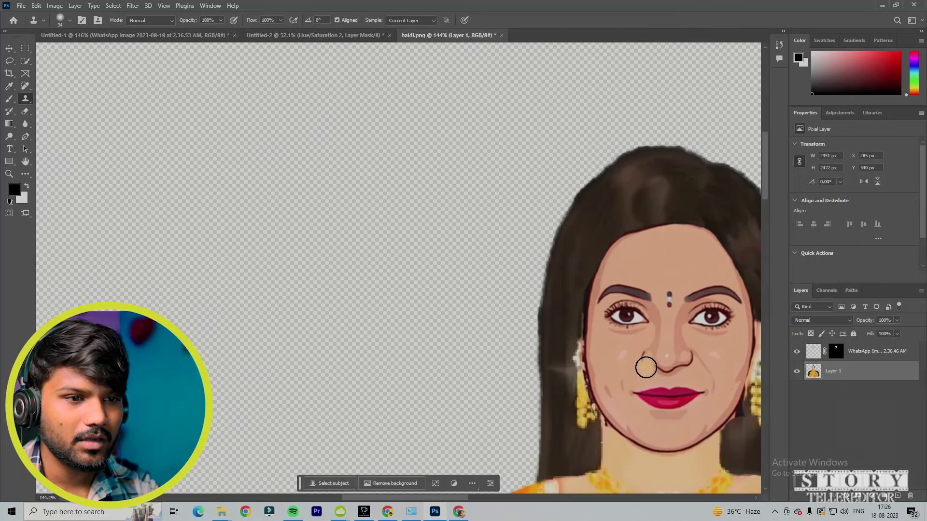
pyautogui.hscroll(5, 413, 327)
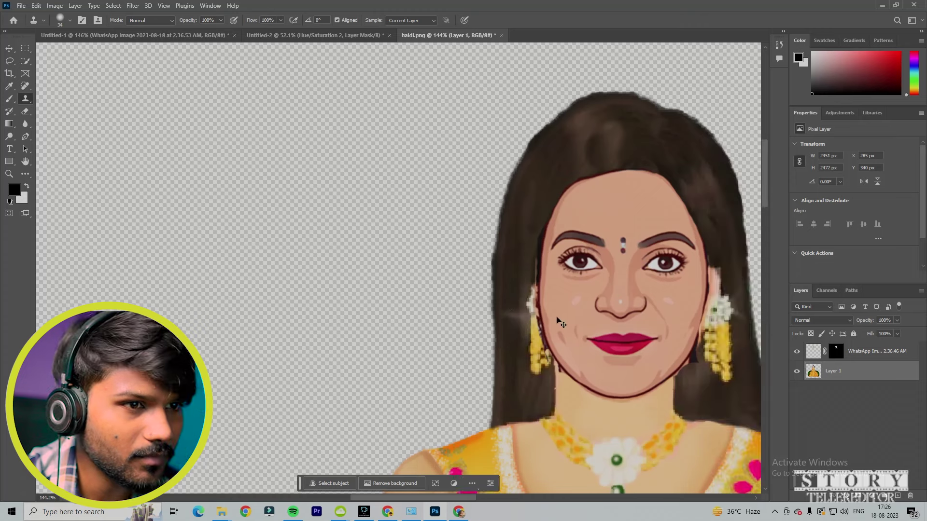
pyautogui.scroll(-2, 488, 315)
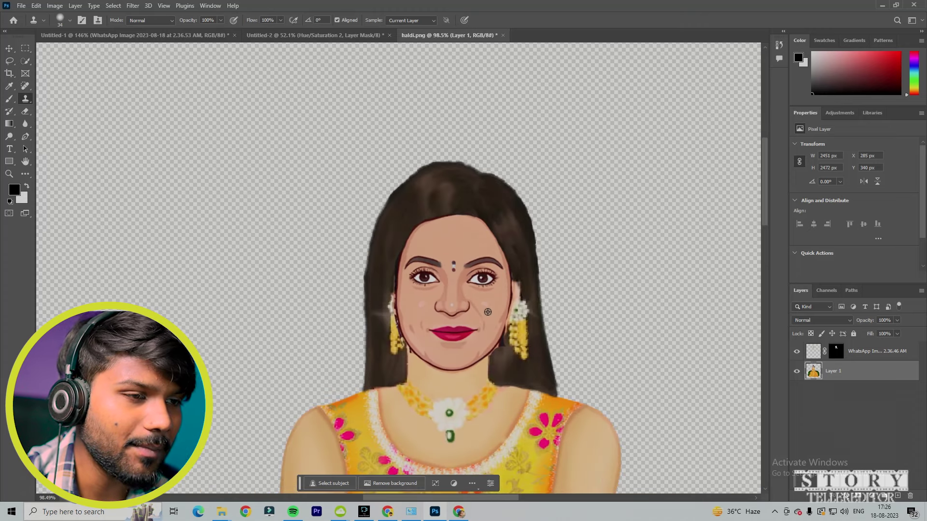
pyautogui.scroll(3, 485, 307)
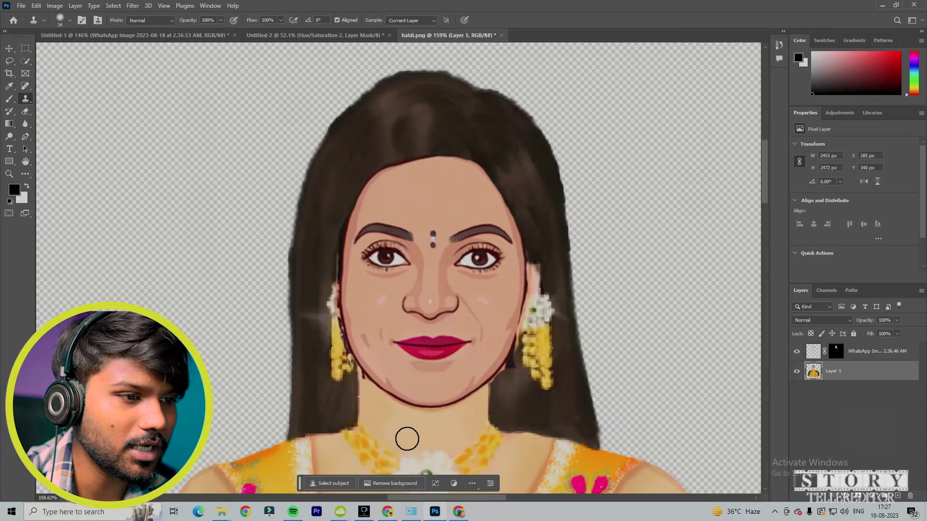
# Erase the dark excess outside the face outline on the viewer's left from the WhatsApp image layer with the Eraser.
pyautogui.click(25, 112)
pyautogui.scroll(5, 364, 225)
pyautogui.moveTo(279, 222); pyautogui.dragTo(282, 201)
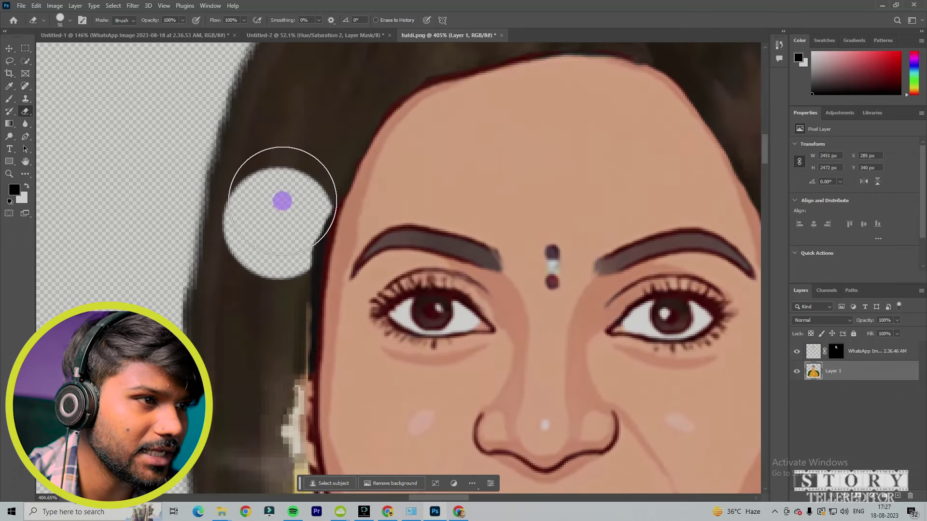
pyautogui.hotkey('ctrl', 'z')
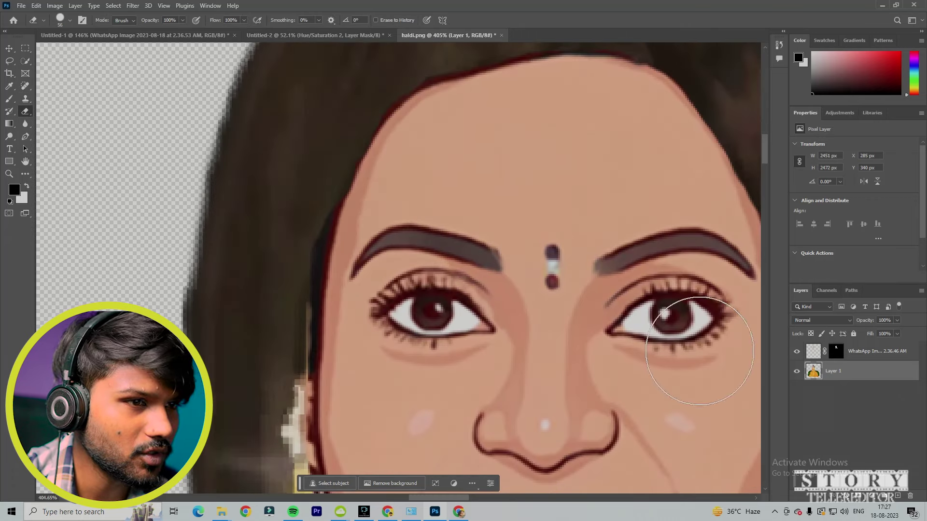
pyautogui.click(851, 355)
pyautogui.moveTo(276, 225); pyautogui.dragTo(256, 364)
pyautogui.scroll(-2, 259, 306)
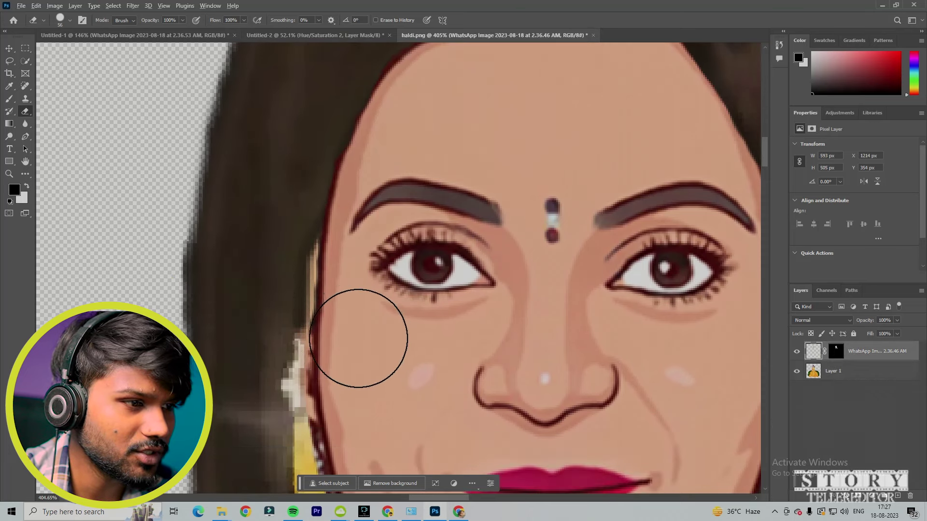
# Erase the dark leftover patch beside the jaw on the viewer's right, just inside the earring, and check the face edge.
pyautogui.scroll(-5, 358, 338)
pyautogui.scroll(4, 517, 399)
pyautogui.click(467, 436)
pyautogui.moveTo(467, 436)
pyautogui.mouseDown()
pyautogui.moveTo(459, 425)
pyautogui.moveTo(471, 403)
pyautogui.moveTo(480, 414)
pyautogui.mouseUp()
pyautogui.scroll(-4, 480, 413)
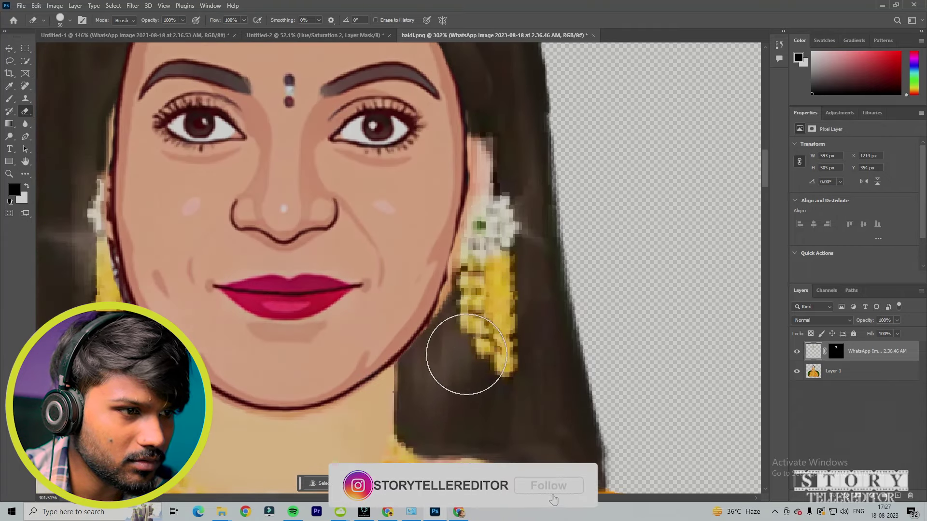
pyautogui.scroll(3, 503, 232)
pyautogui.scroll(1, 505, 214)
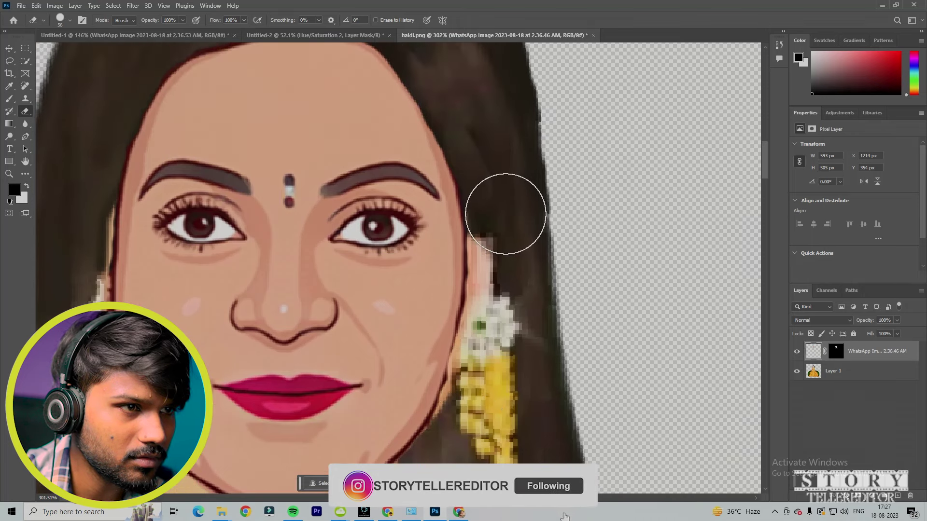
pyautogui.scroll(-8, 506, 214)
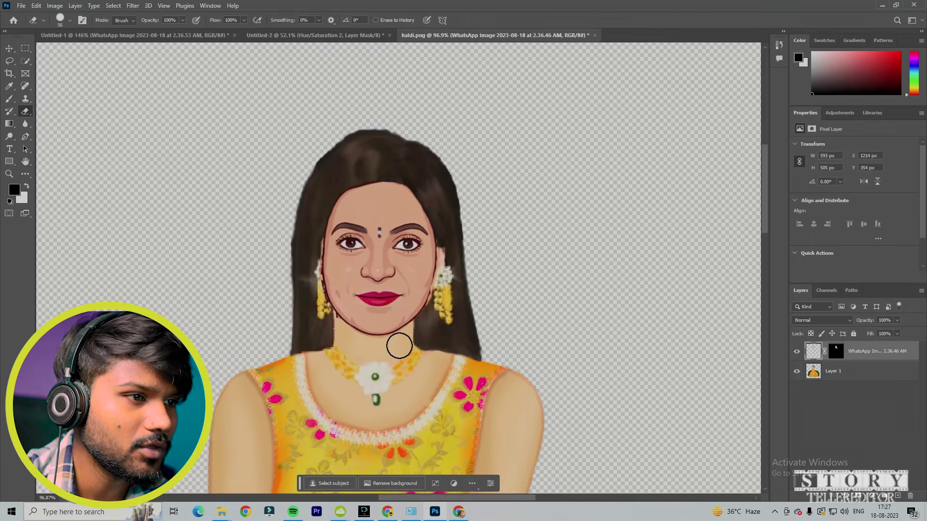
pyautogui.scroll(-3, 359, 331)
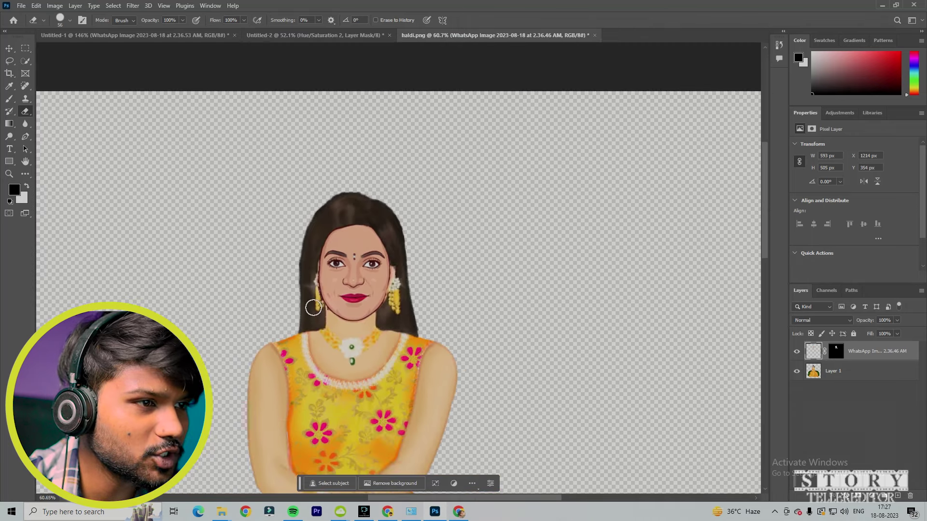
# Quick-select the whole face and add a Hue/Saturation adjustment layer masked to it.
pyautogui.click(8, 48)
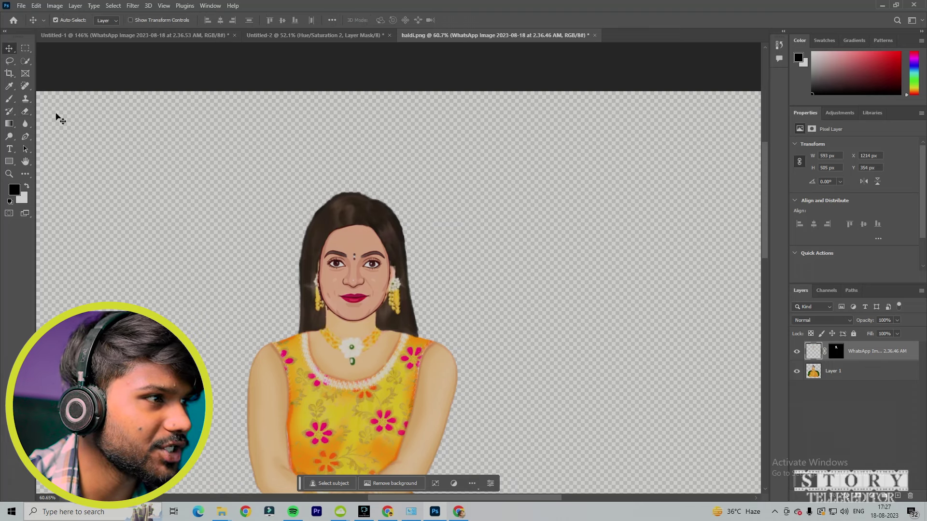
pyautogui.click(25, 60)
pyautogui.moveTo(357, 258); pyautogui.dragTo(352, 293)
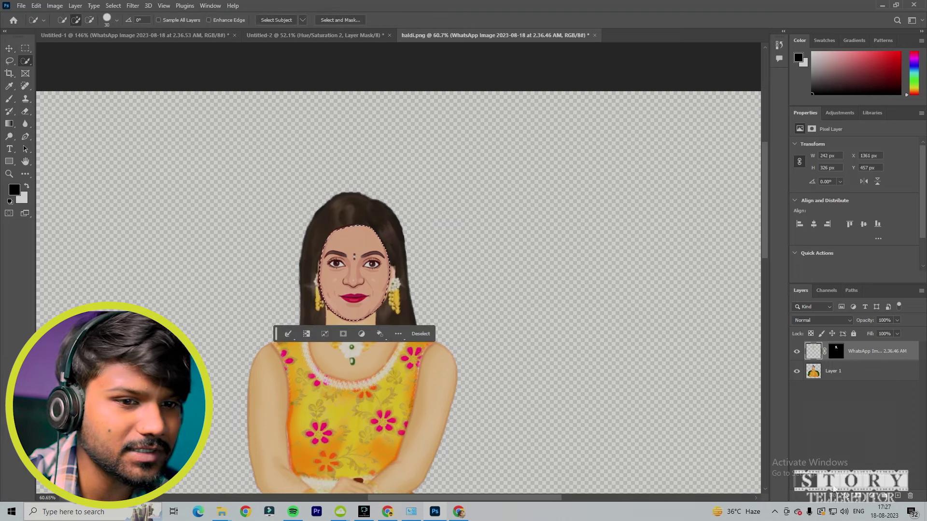
pyautogui.click(873, 498)
pyautogui.click(857, 403)
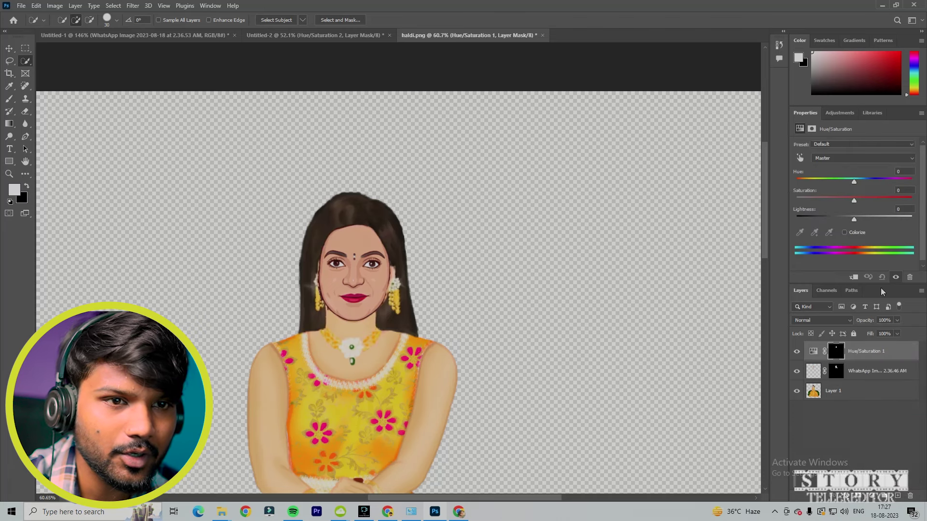
# Set the adjustment's Yellows to hue +41, saturation +20 and lightness +74 to match the face to the body's skin.
pyautogui.click(800, 158)
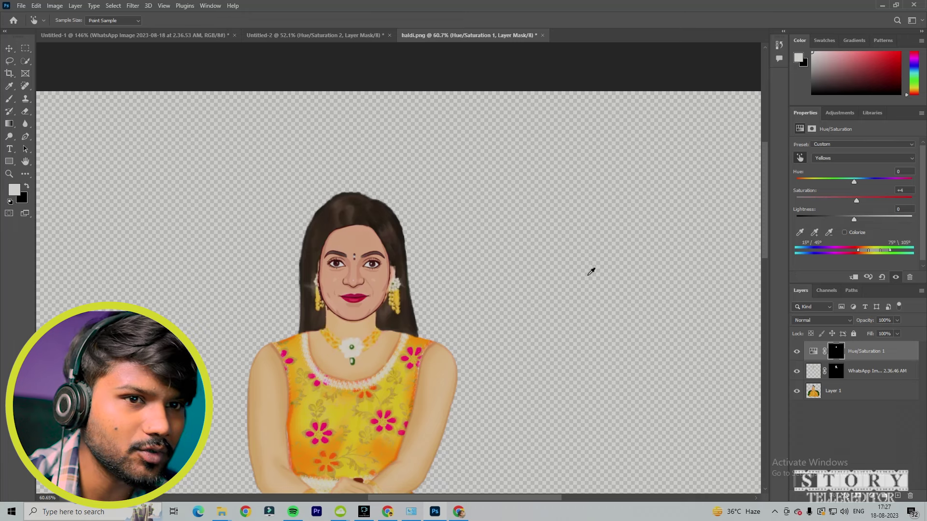
pyautogui.moveTo(856, 202); pyautogui.dragTo(862, 206)
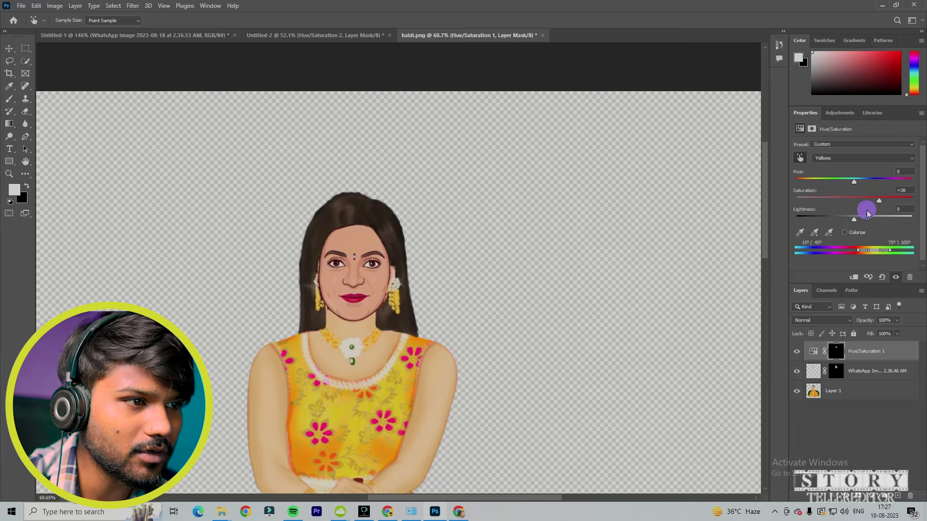
pyautogui.moveTo(850, 223); pyautogui.dragTo(871, 225)
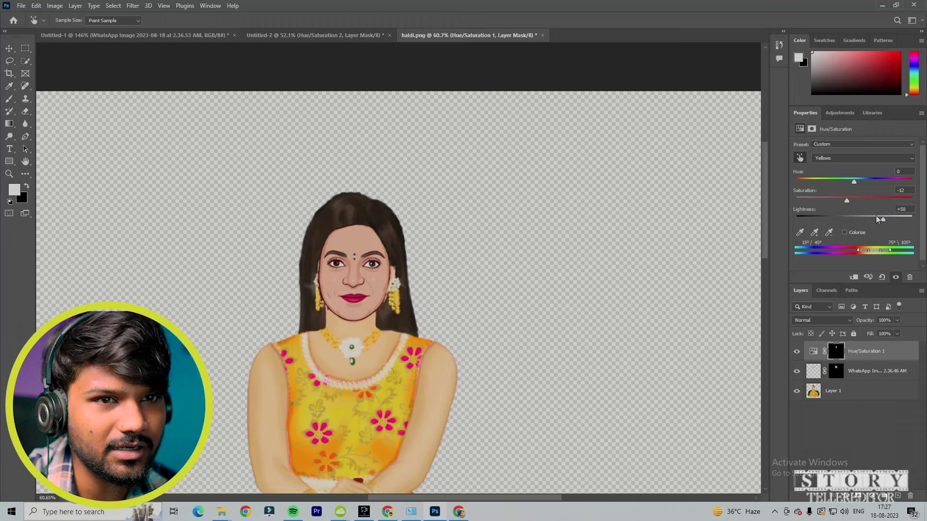
pyautogui.moveTo(853, 182)
pyautogui.mouseDown()
pyautogui.moveTo(824, 186)
pyautogui.moveTo(862, 185)
pyautogui.mouseUp()
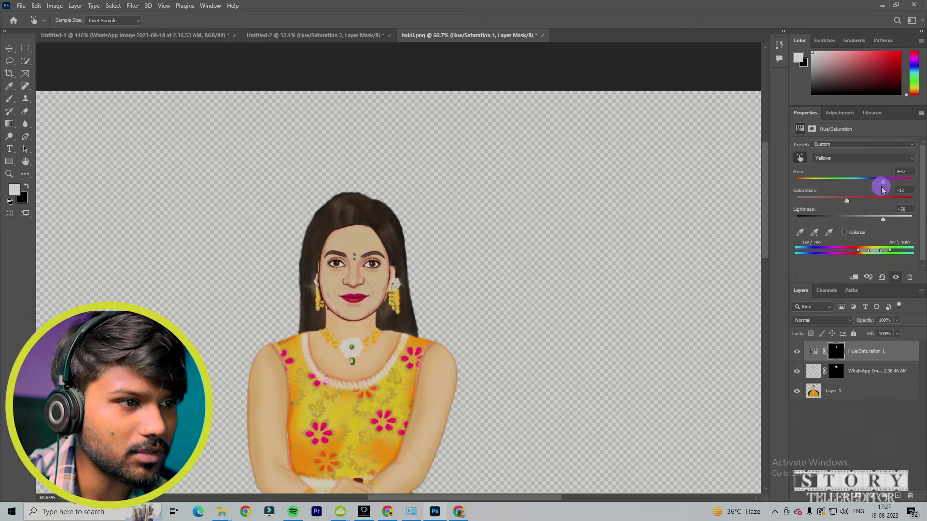
pyautogui.moveTo(878, 190); pyautogui.dragTo(892, 227)
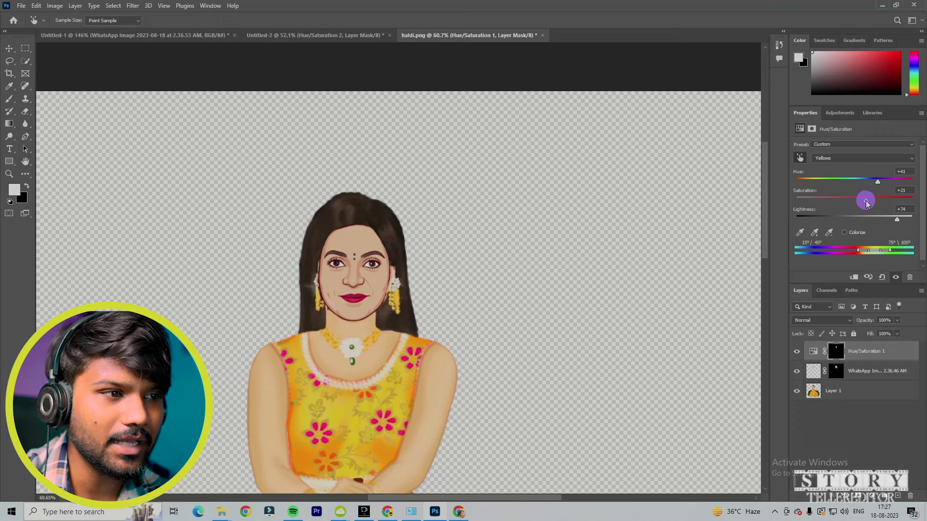
# Compare the figure with and without the Hue/Saturation adjustment and examine the face's skin tone against the neck.
pyautogui.scroll(-7, 544, 282)
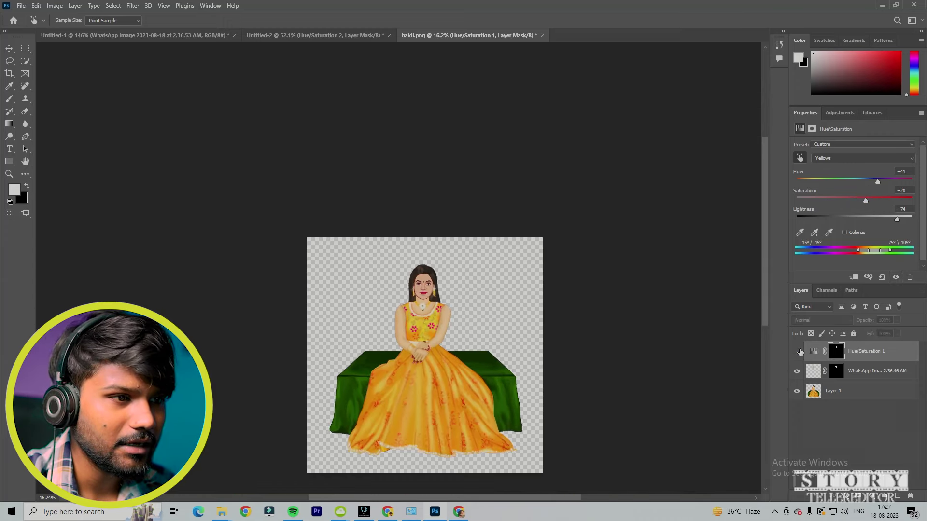
pyautogui.scroll(3, 419, 294)
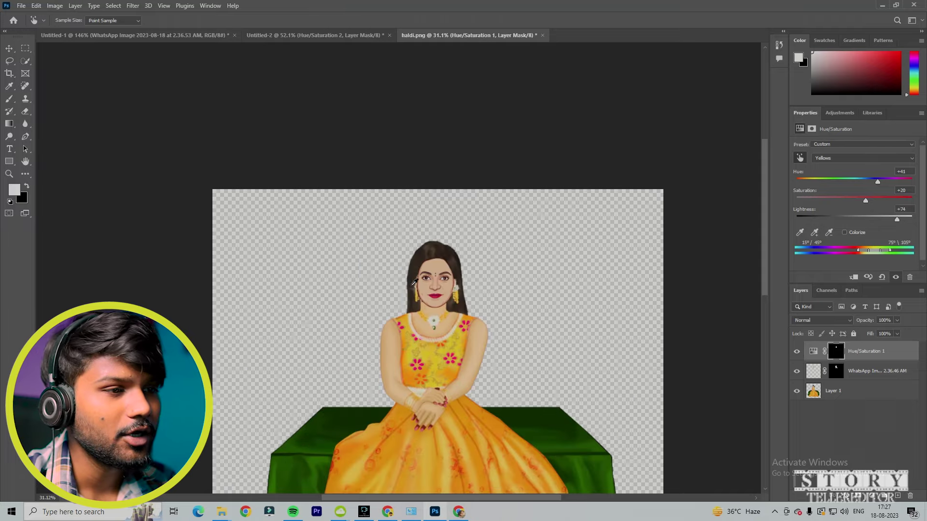
pyautogui.scroll(-5, 464, 312)
pyautogui.scroll(3, 463, 313)
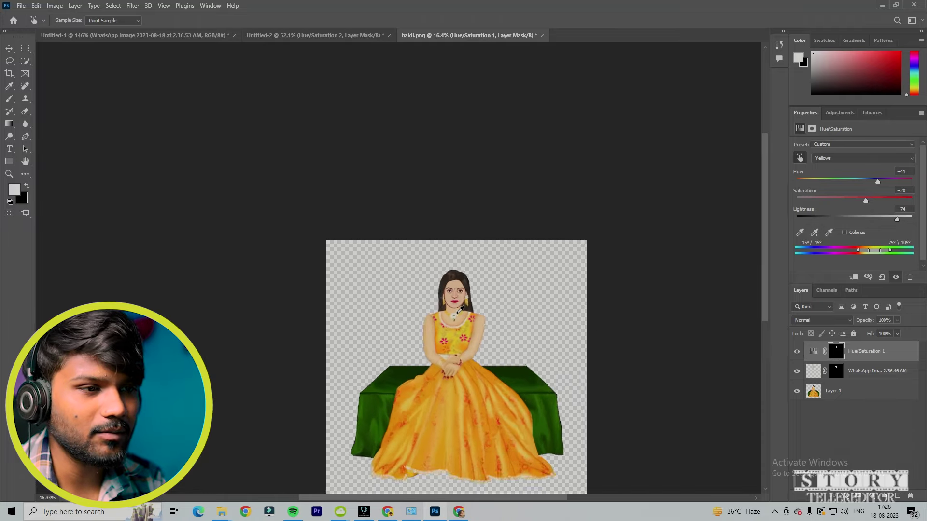
pyautogui.scroll(4, 473, 313)
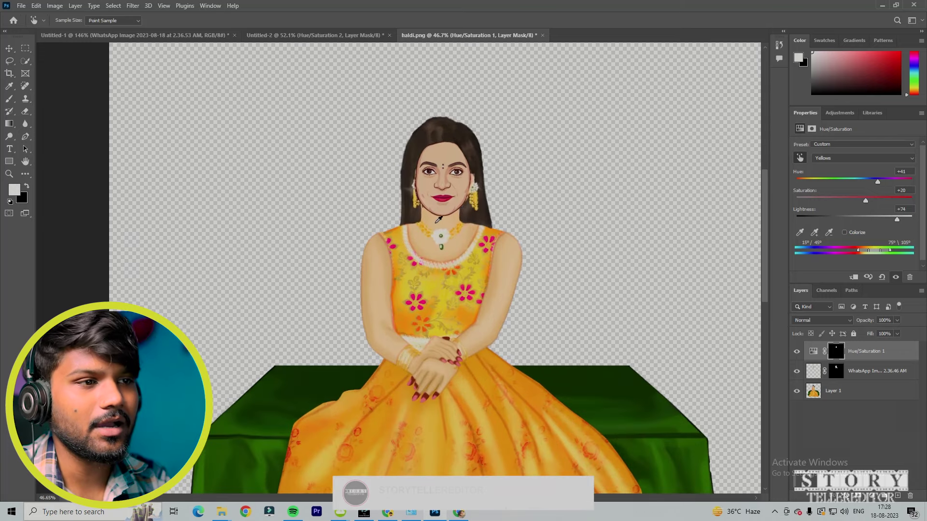
pyautogui.scroll(5, 461, 209)
pyautogui.scroll(2, 400, 221)
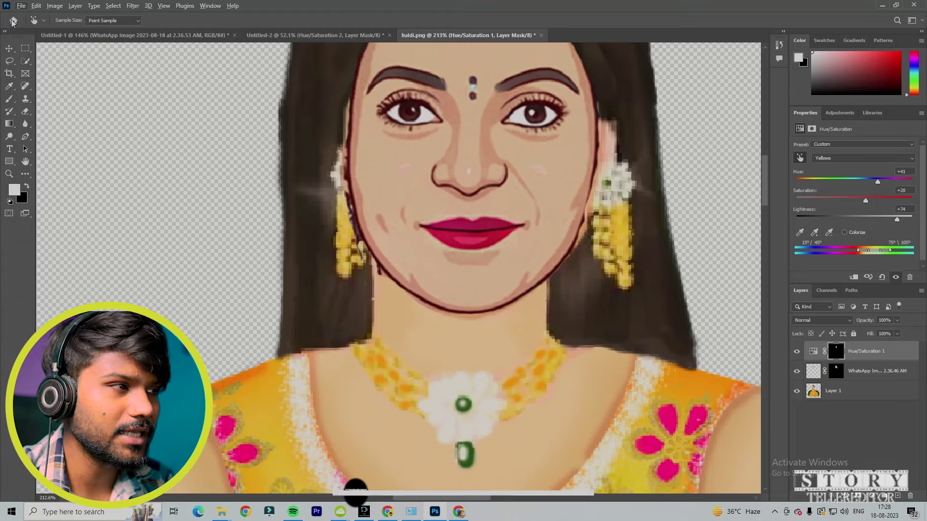
# Clone skin over the pale highlight on the viewer's left cheek on the WhatsApp image layer with a smaller Clone Stamp.
pyautogui.click(9, 48)
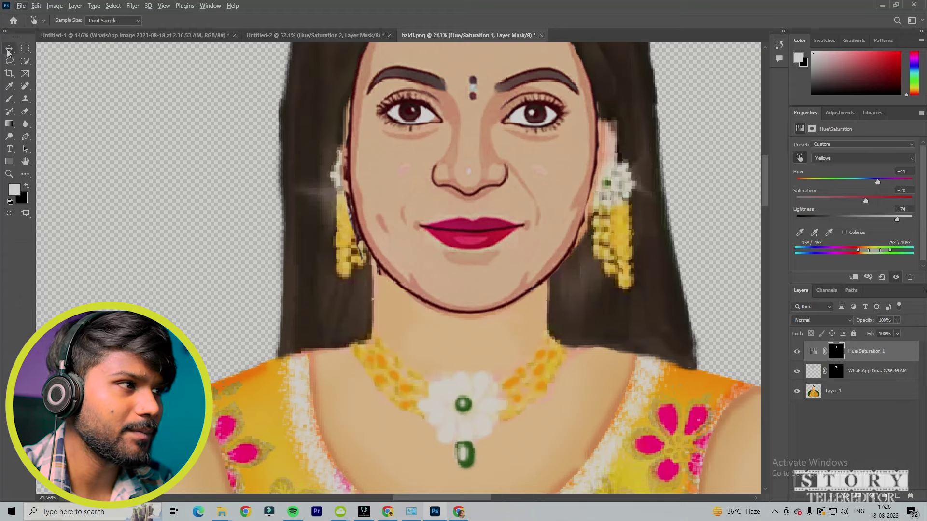
pyautogui.click(26, 100)
pyautogui.scroll(4, 377, 166)
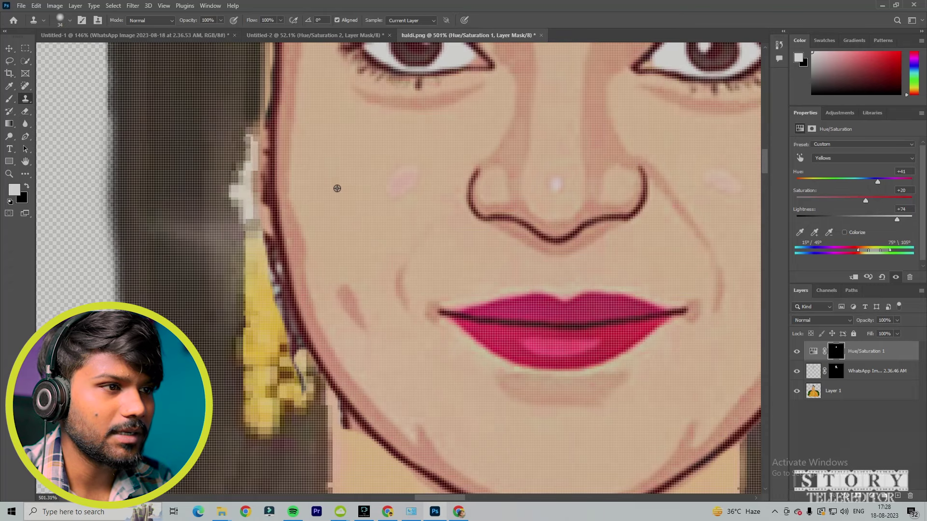
pyautogui.rightClick(333, 185)
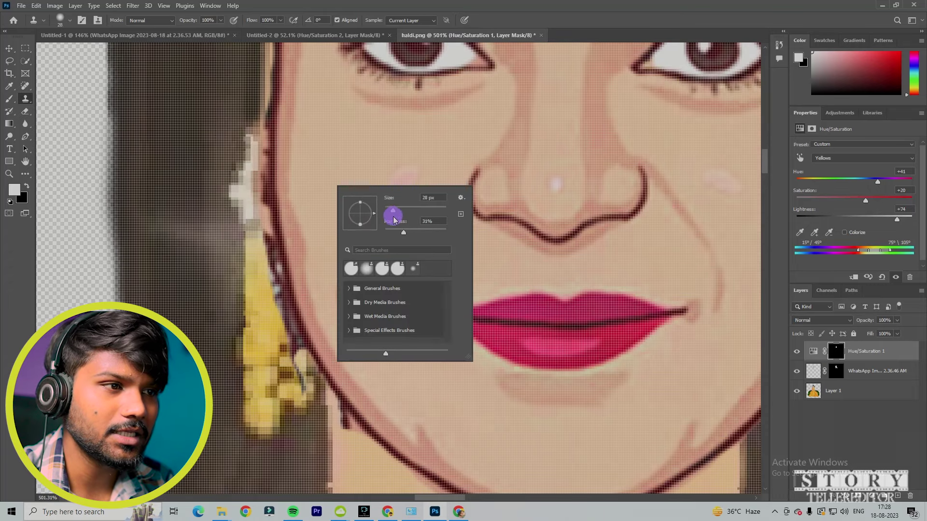
pyautogui.press('Return')
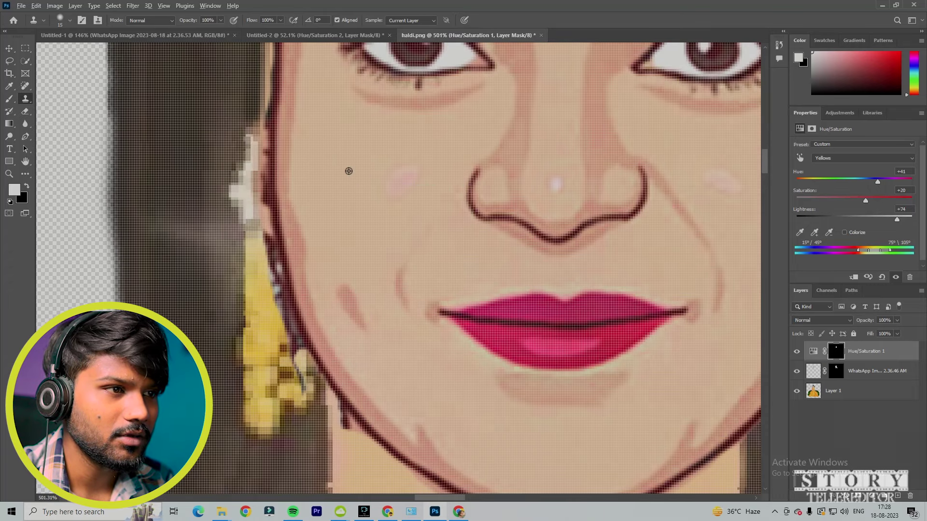
pyautogui.click(863, 372)
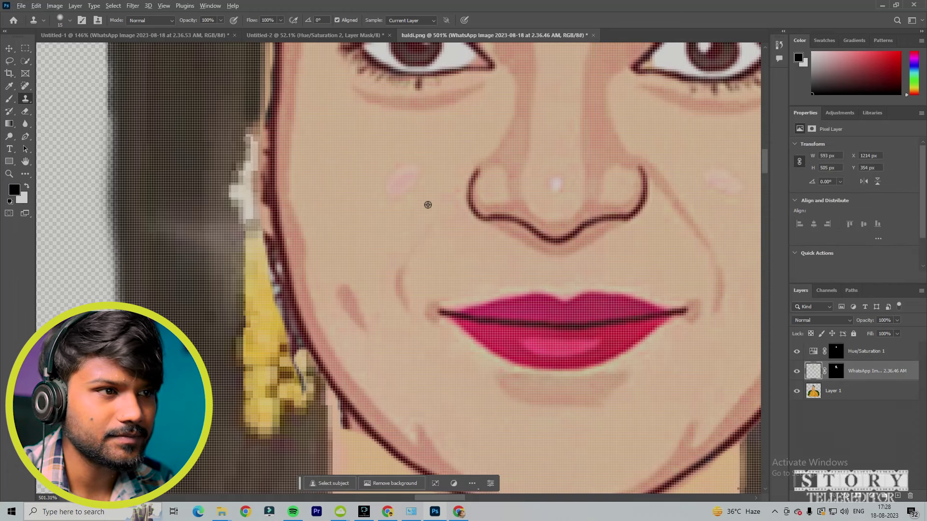
pyautogui.click(404, 168)
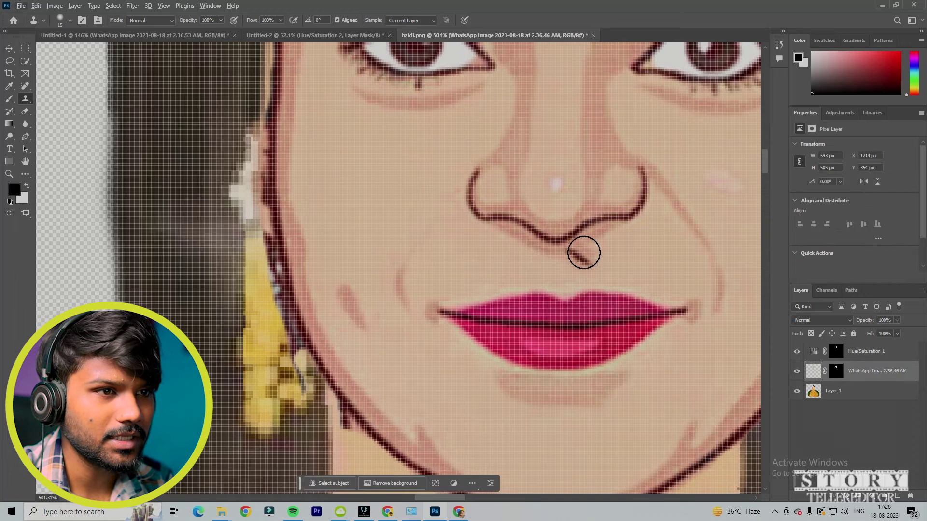
# Clone clean skin over the pale highlight on the viewer's right cheek and the dark crease on the viewer's left cheek.
pyautogui.scroll(-2, 584, 253)
pyautogui.hscroll(4, 672, 244)
pyautogui.keyDown('alt'); pyautogui.click(685, 119); pyautogui.keyUp('alt')
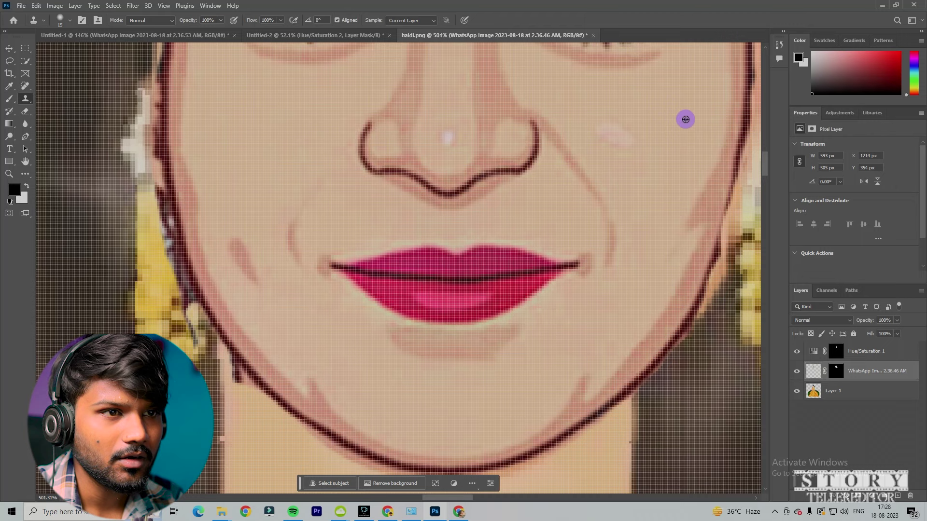
pyautogui.click(616, 142)
pyautogui.click(238, 233)
pyautogui.click(244, 256)
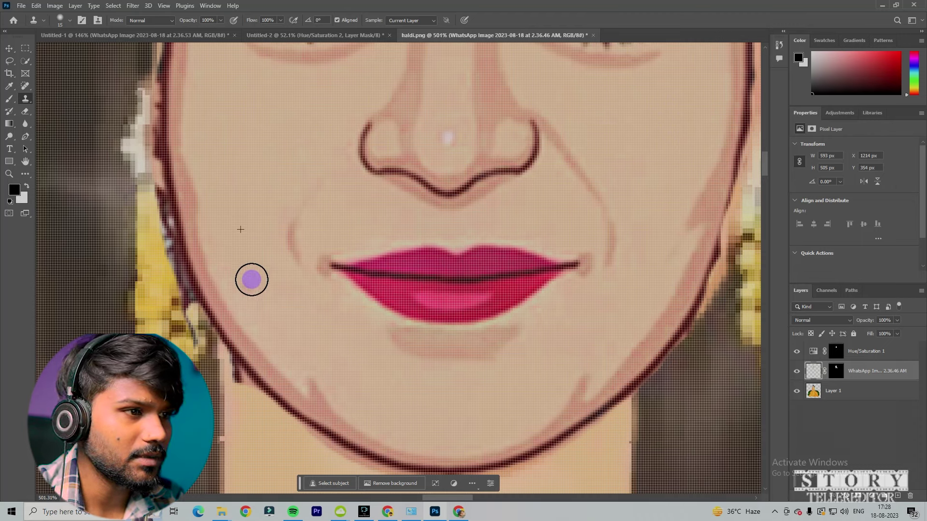
pyautogui.click(252, 292)
pyautogui.click(254, 286)
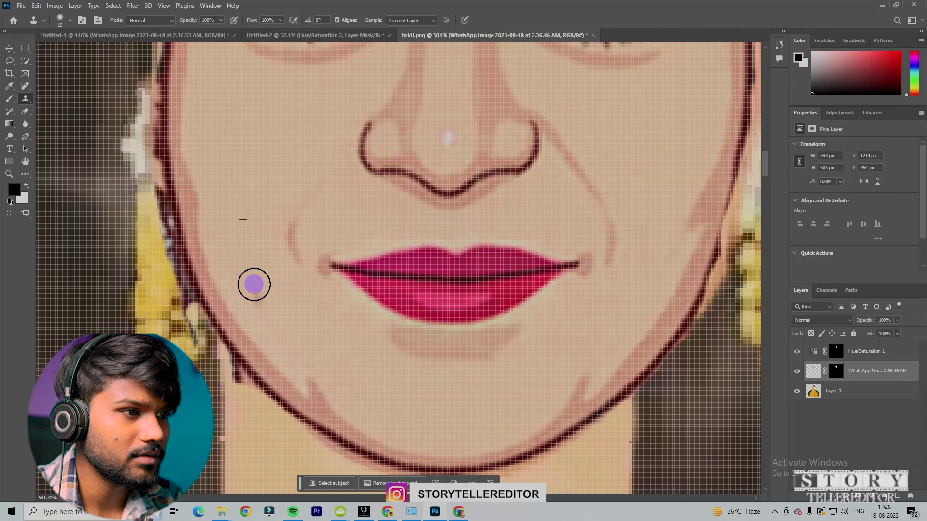
pyautogui.scroll(-5, 483, 322)
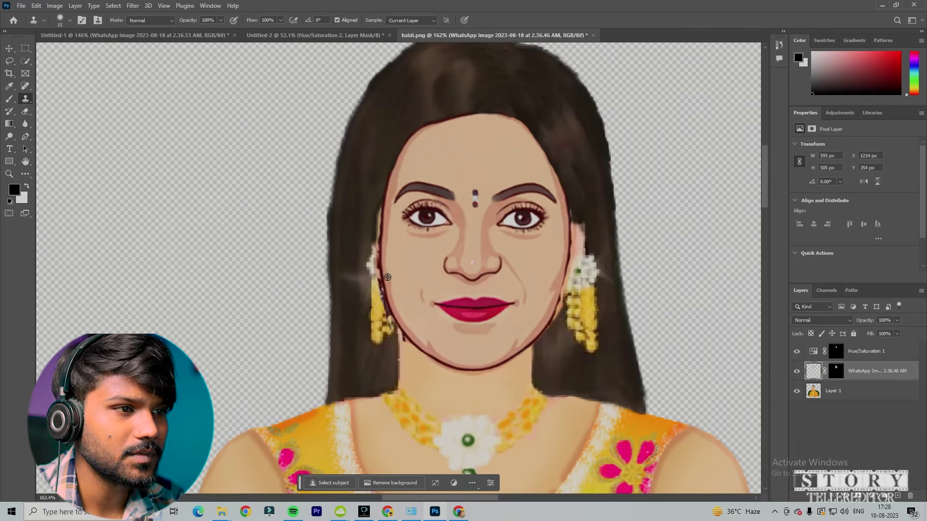
# Clone dark hair on Layer 1 over the skin-coloured strip outside the face outline, above the viewer's left earring.
pyautogui.scroll(4, 388, 278)
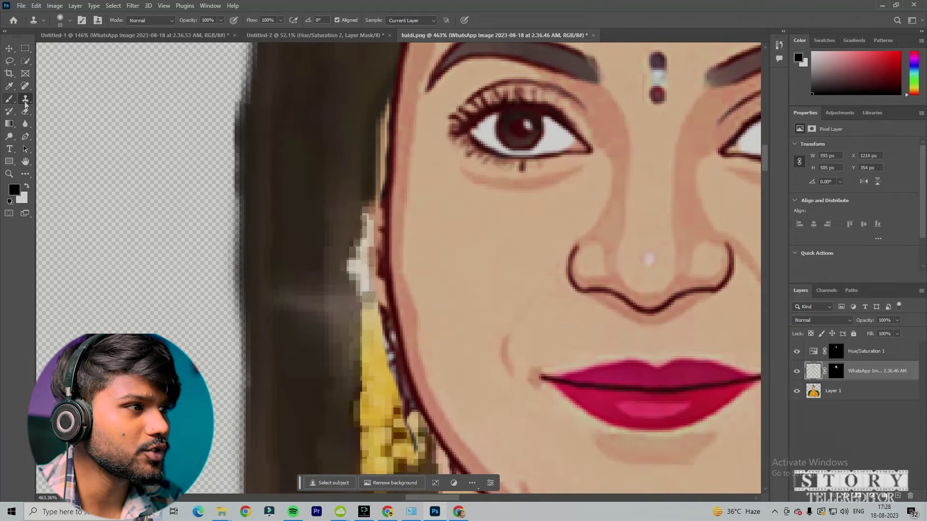
pyautogui.click(891, 396)
pyautogui.moveTo(318, 95)
pyautogui.mouseDown()
pyautogui.moveTo(368, 88)
pyautogui.moveTo(377, 144)
pyautogui.moveTo(388, 93)
pyautogui.moveTo(377, 180)
pyautogui.mouseUp()
pyautogui.scroll(-5, 369, 196)
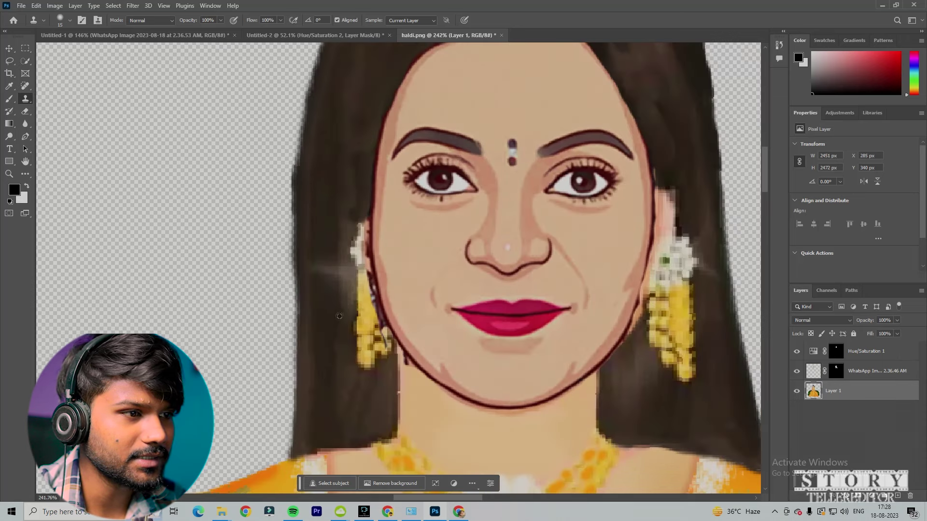
pyautogui.scroll(4, 300, 165)
pyautogui.scroll(-4, 317, 237)
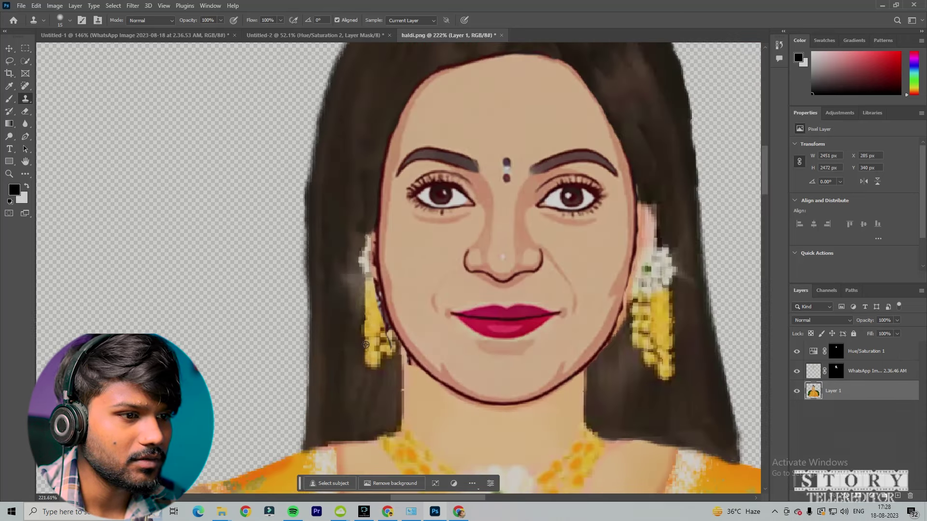
# Try the Eraser on the WhatsApp image layer for the stray dark mark under the jawline near the viewer's left earring.
pyautogui.scroll(5, 443, 416)
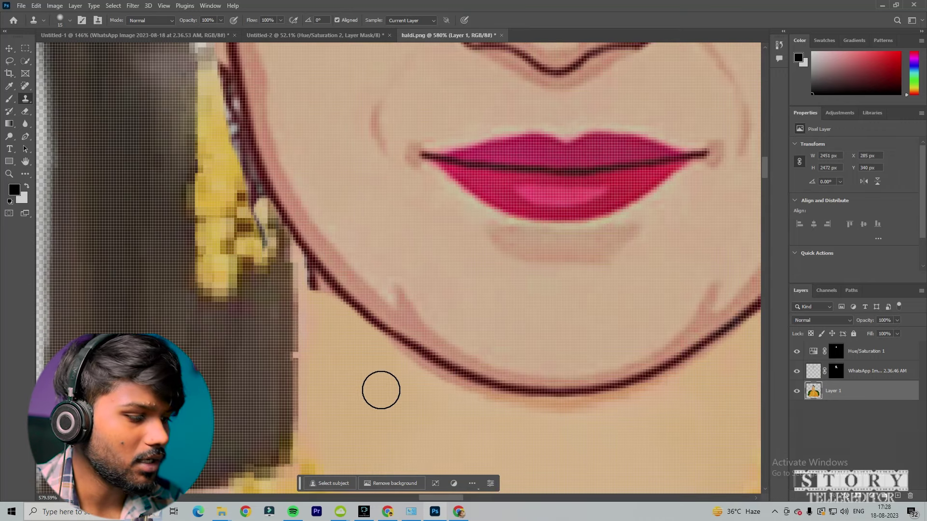
pyautogui.scroll(2, 356, 371)
pyautogui.scroll(2, 284, 223)
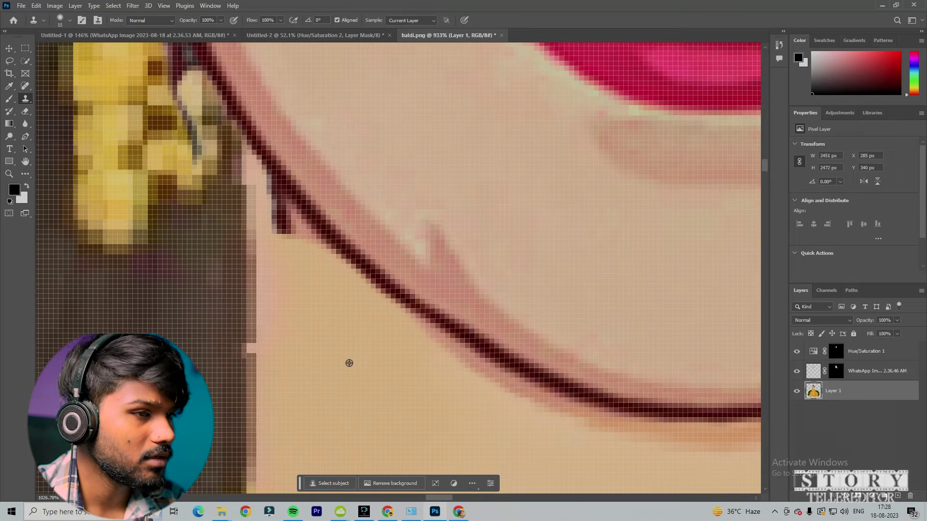
pyautogui.click(25, 112)
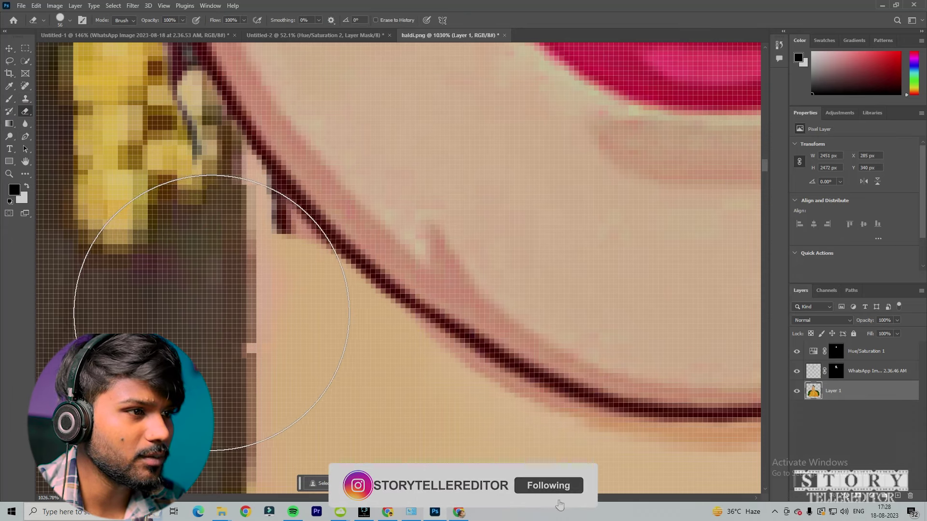
pyautogui.click(869, 371)
pyautogui.scroll(-2, 242, 303)
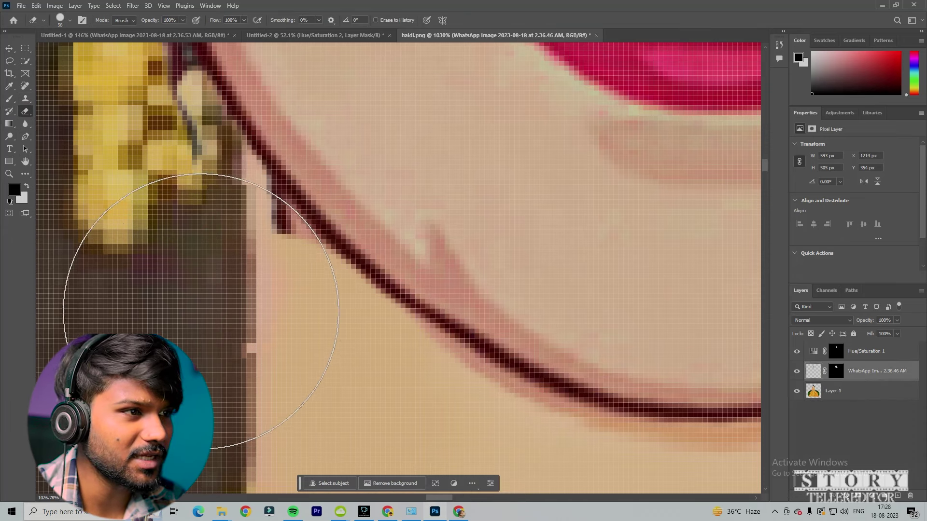
pyautogui.scroll(-2, 400, 337)
pyautogui.scroll(-3, 399, 337)
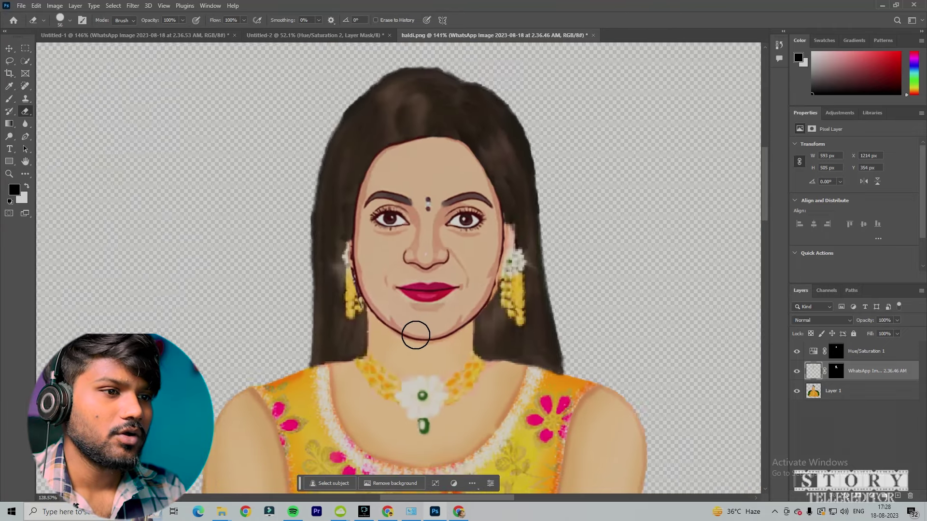
# Clone hair on Layer 1 over the skin-coloured edges along the viewer's right jaw and above the ear with the Clone Stamp.
pyautogui.scroll(3, 501, 290)
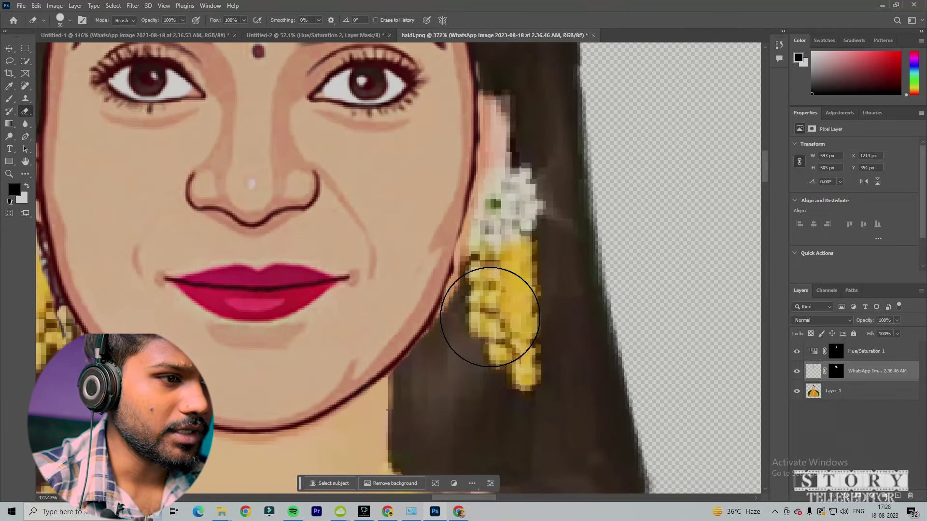
pyautogui.click(26, 98)
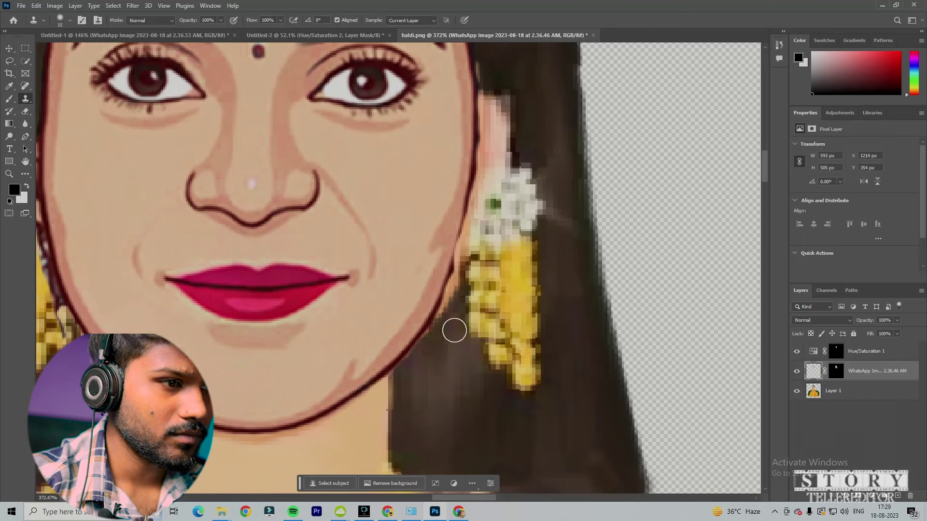
pyautogui.click(804, 396)
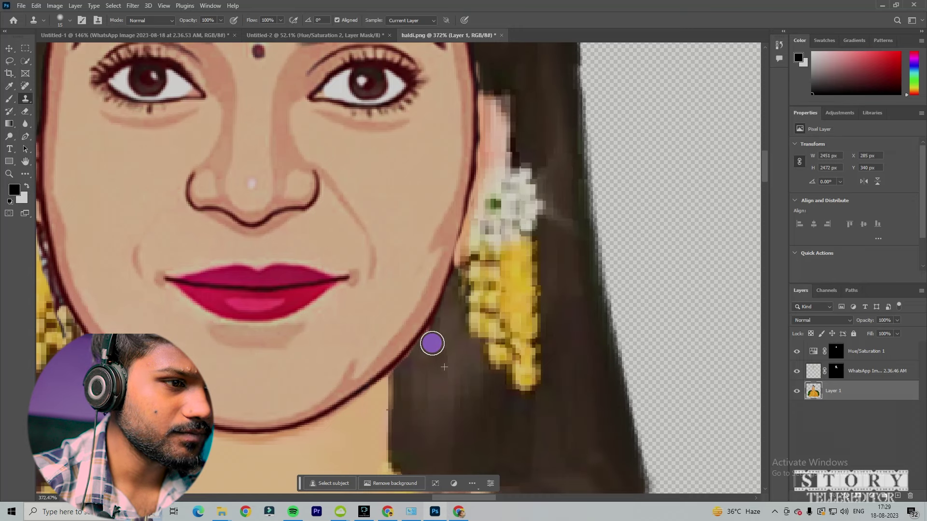
pyautogui.scroll(2, 525, 156)
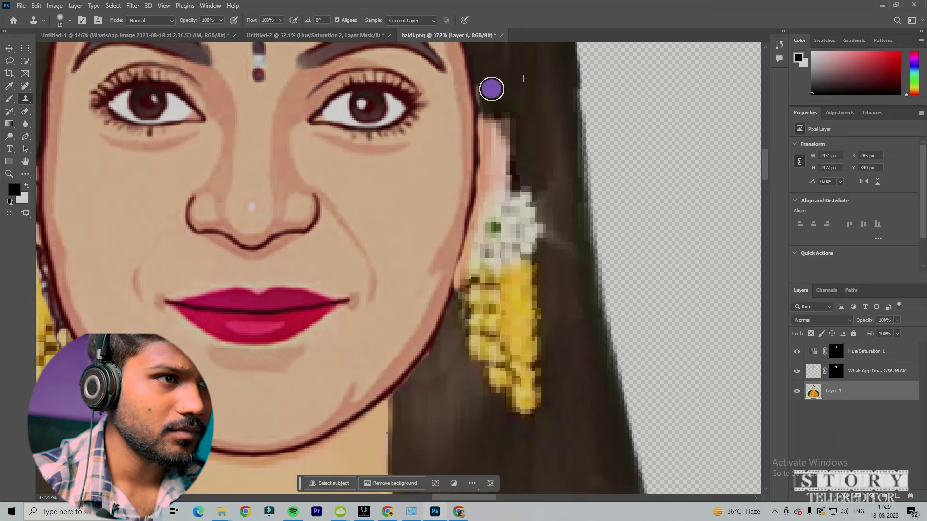
pyautogui.scroll(-6, 482, 100)
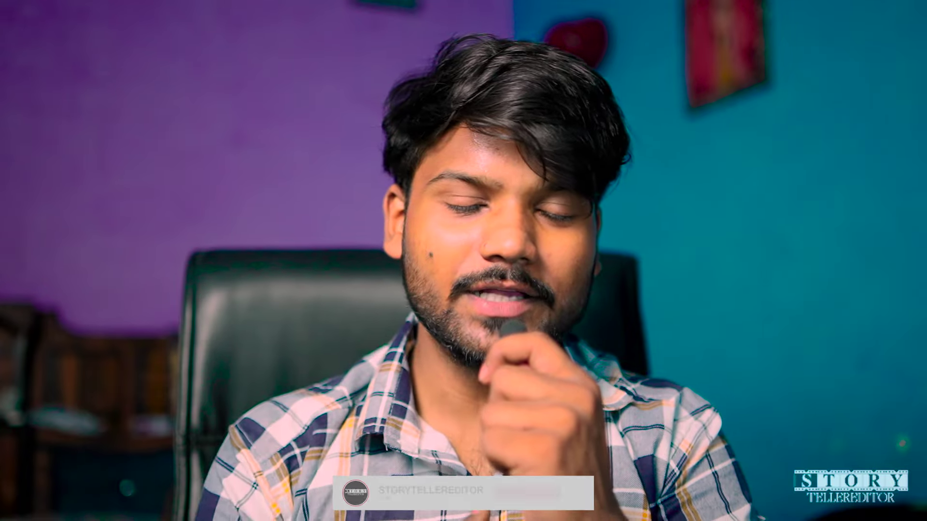